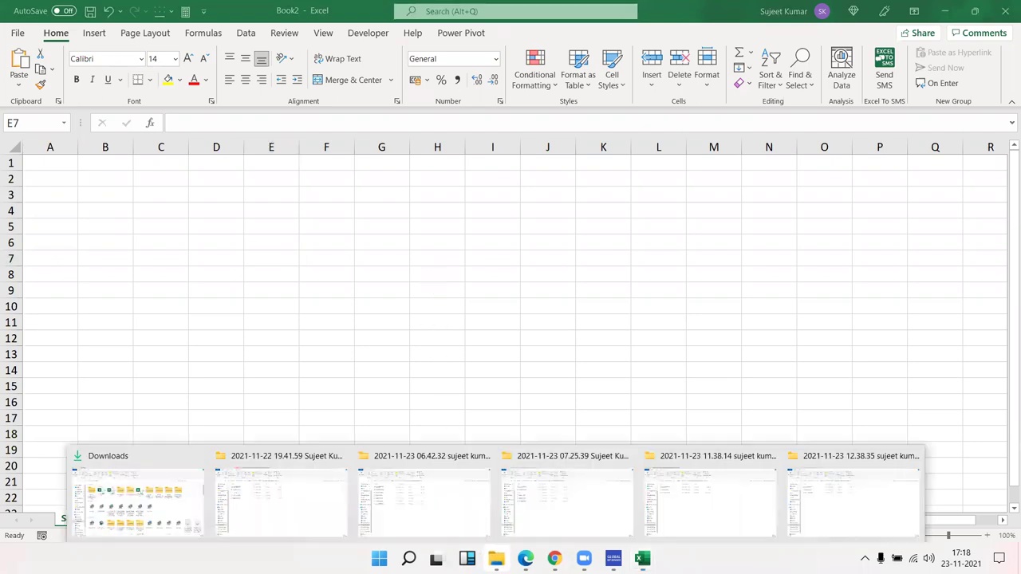
- Close the five extra Explorer windows from the taskbar preview
click(911, 456)
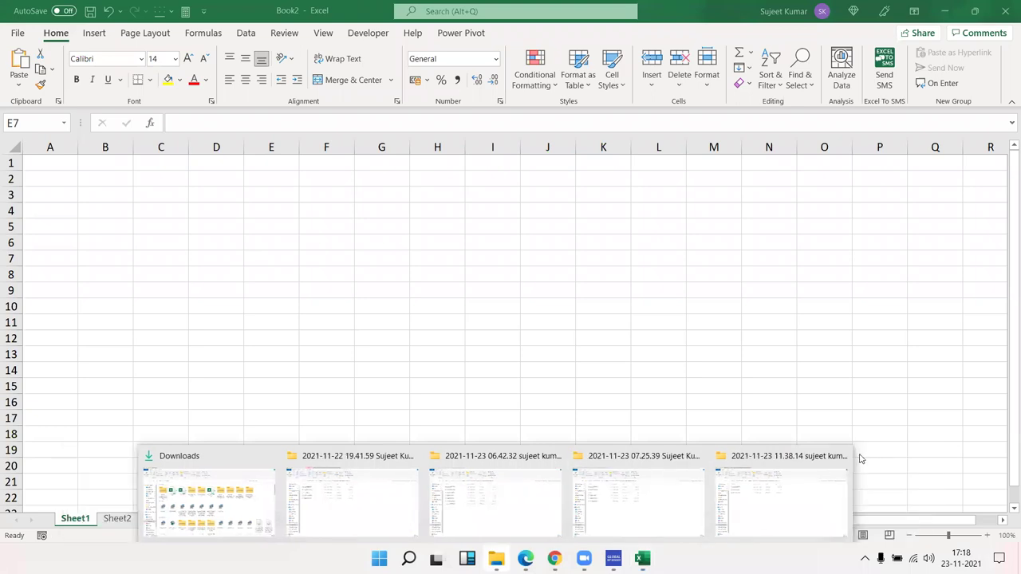
click(842, 455)
click(770, 455)
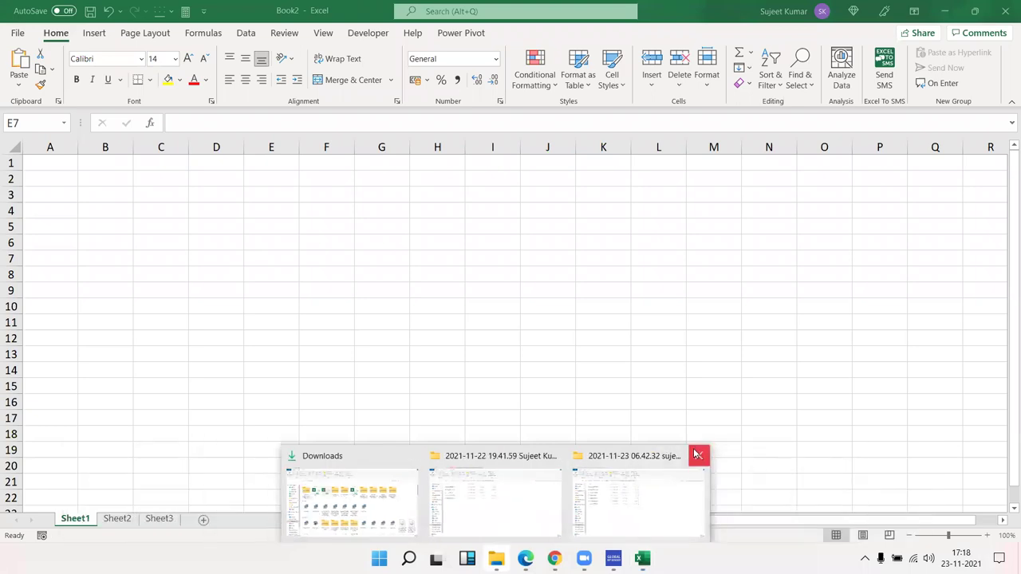
click(698, 454)
click(627, 456)
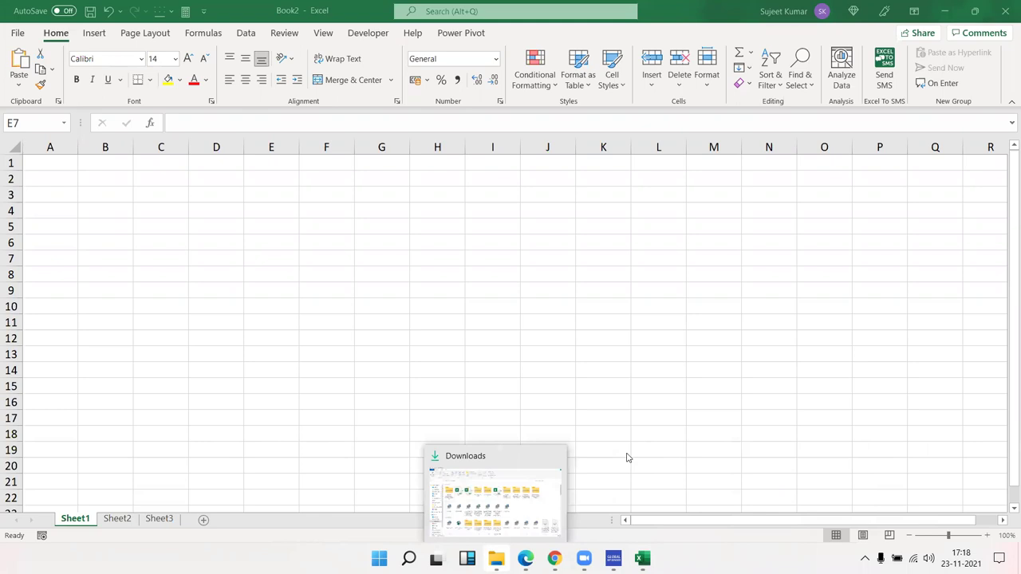
- Browse from Downloads to the Aug folder on Local Disk (D:) and check its full path
click(495, 558)
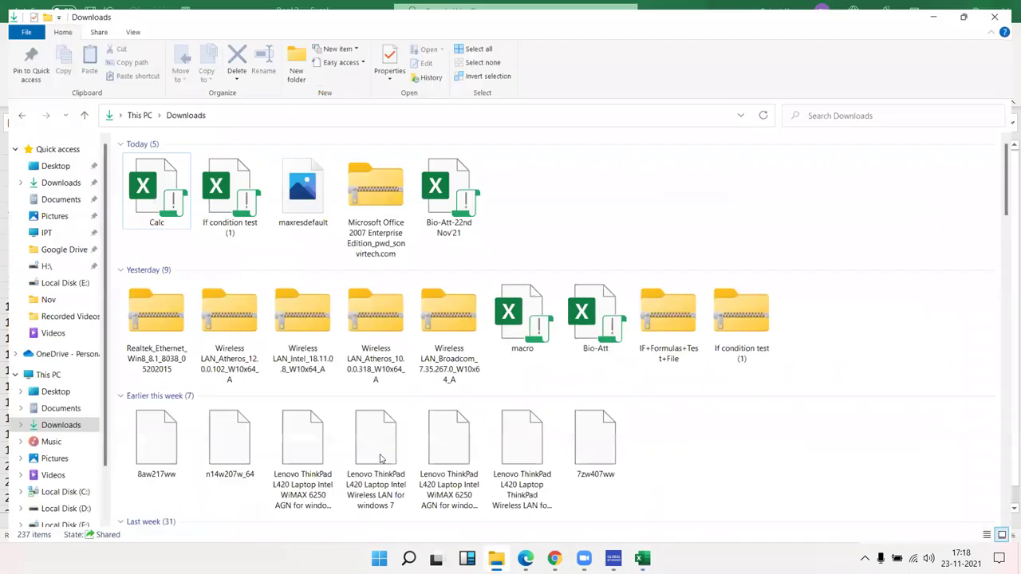
click(43, 477)
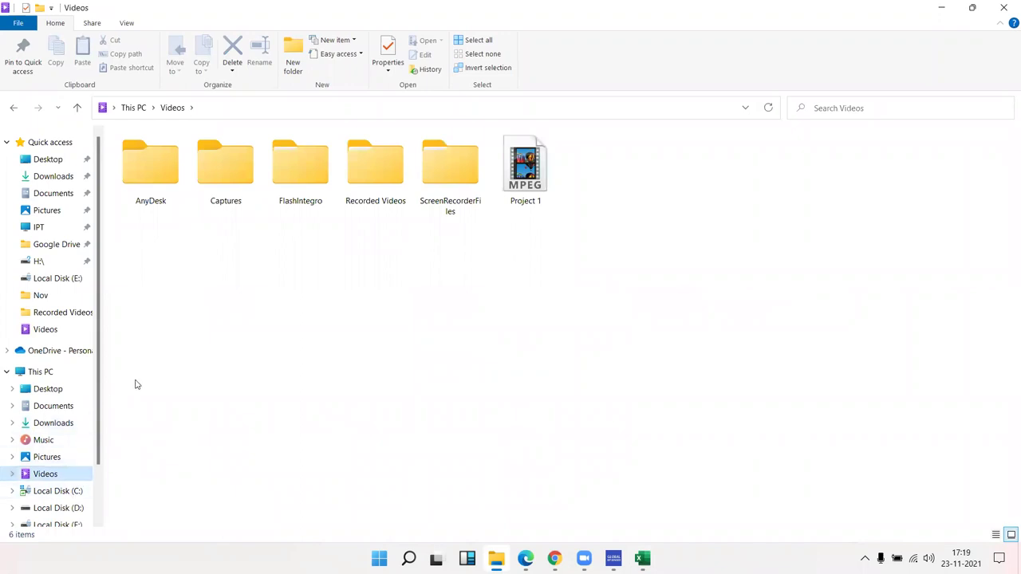
click(64, 508)
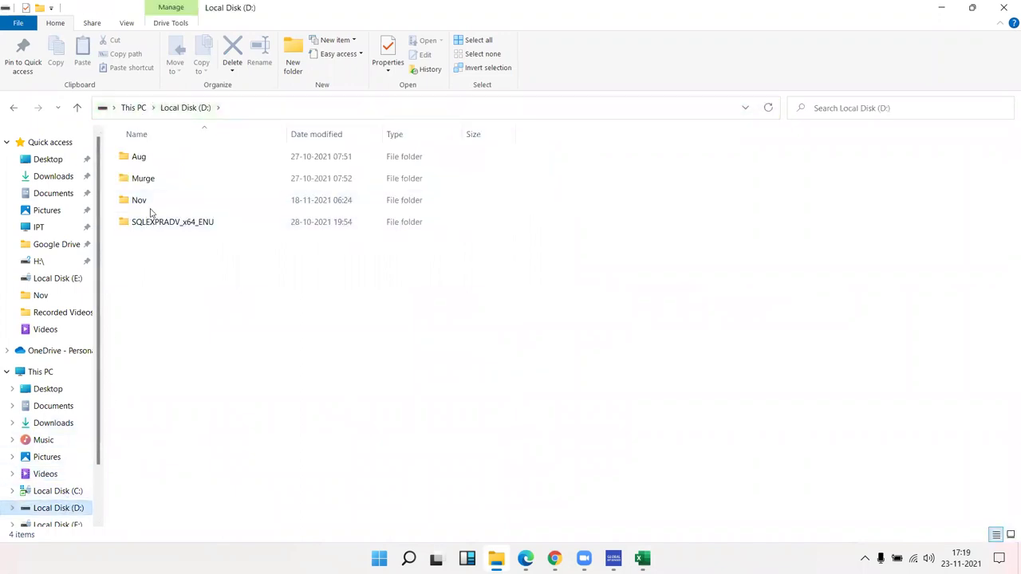
double_click(151, 159)
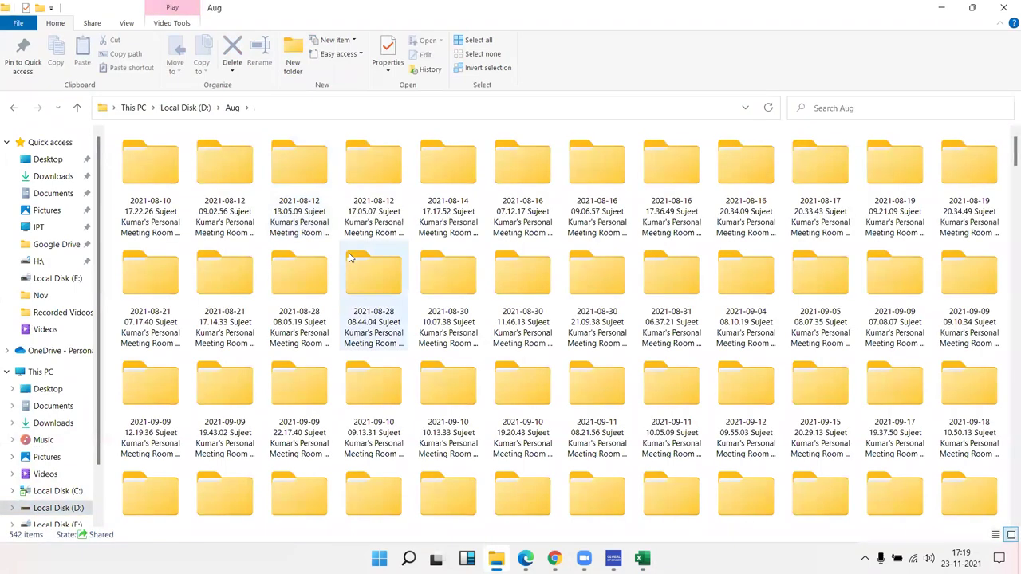
scroll(375, 288, down, 2)
scroll(375, 287, down, 5)
scroll(440, 372, down, 3)
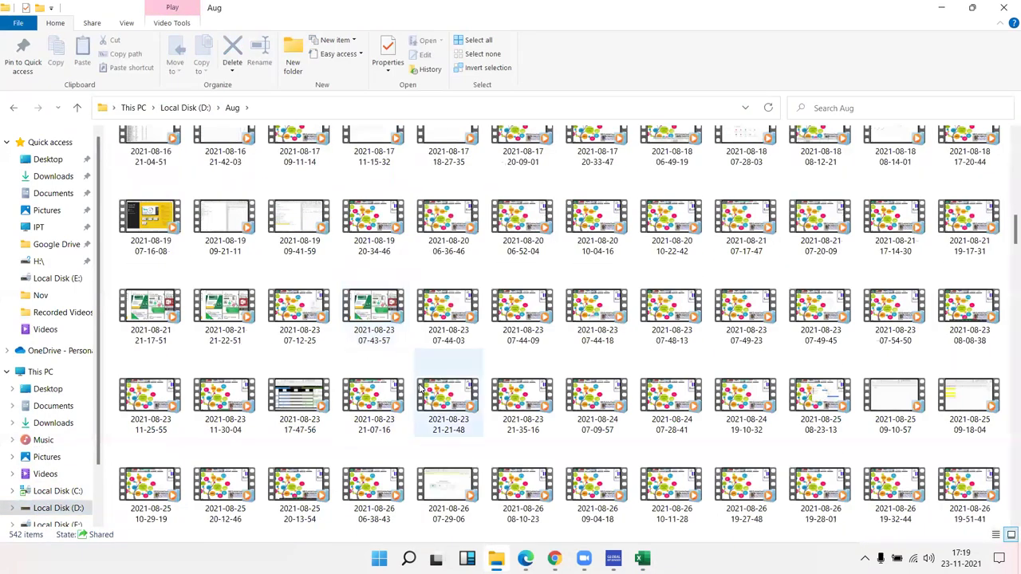
click(267, 108)
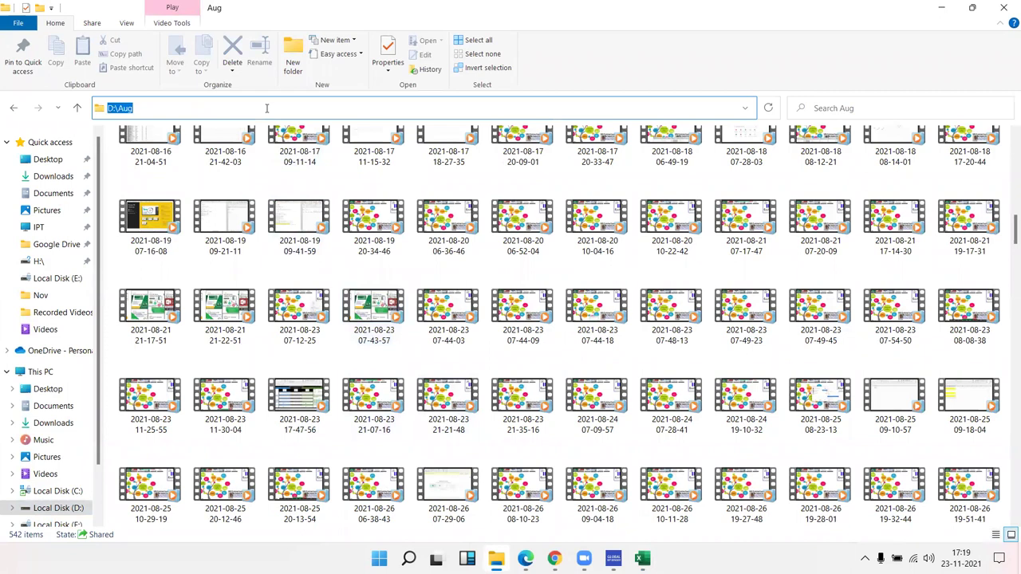
key(Escape)
- Back in Excel, merge and center cells A2:E2 as a title area
key(alt+Tab)
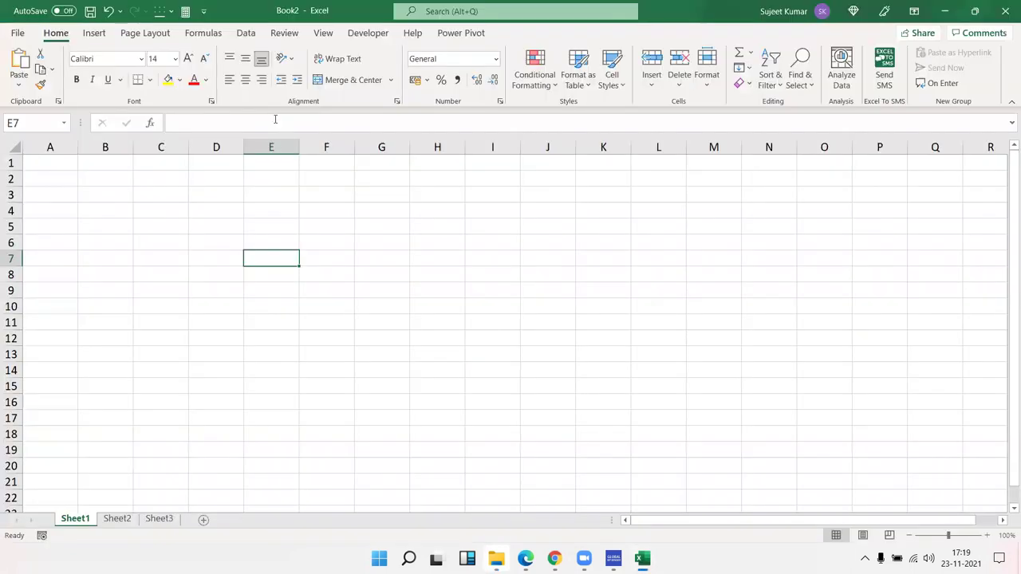
click(57, 178)
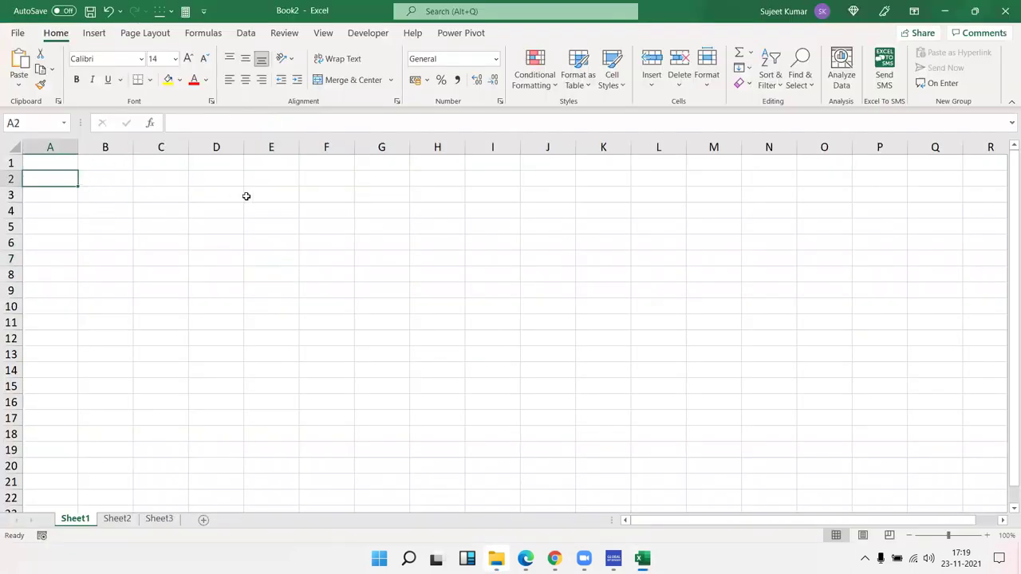
click(215, 182)
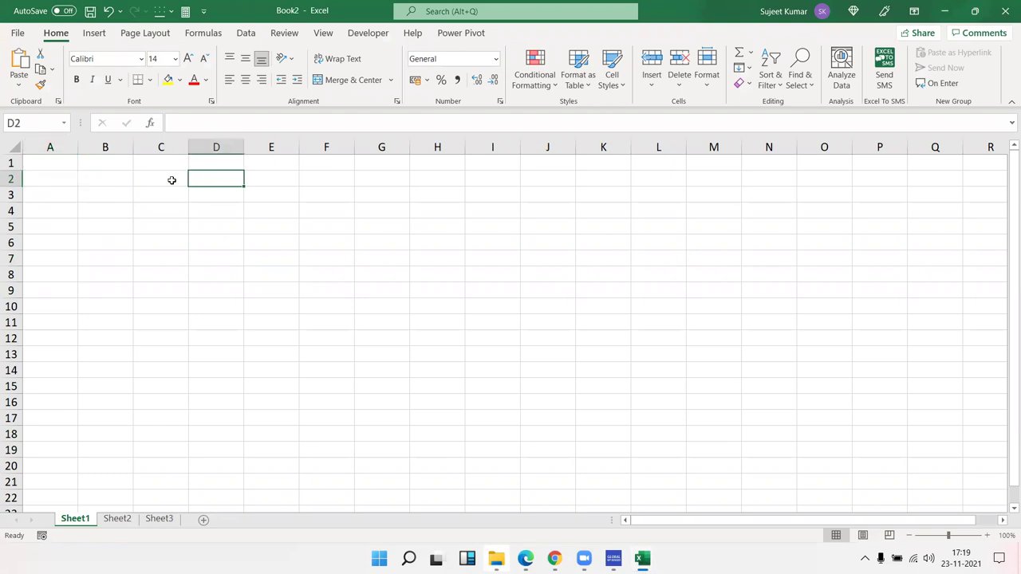
drag(64, 177, 264, 174)
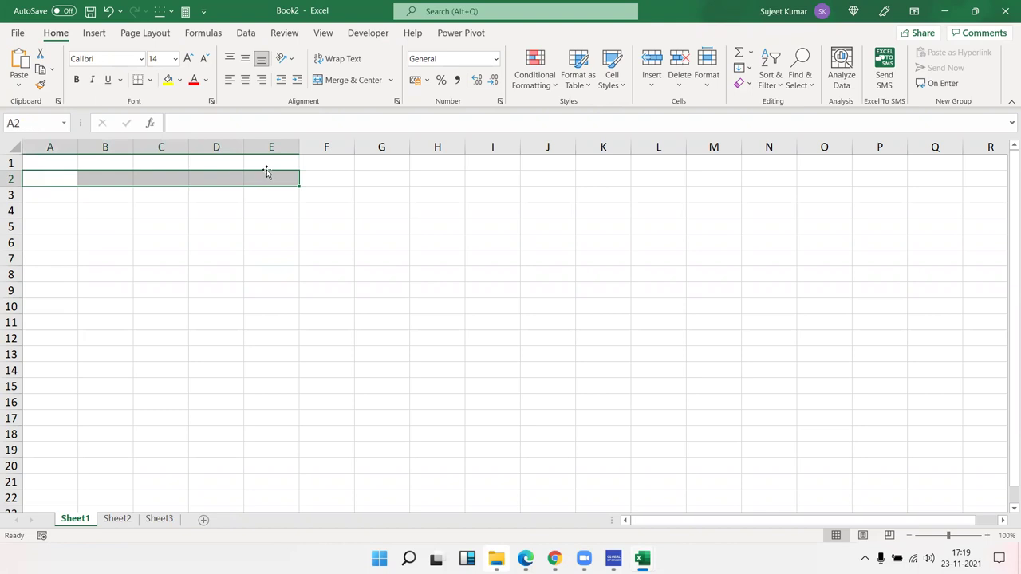
click(343, 80)
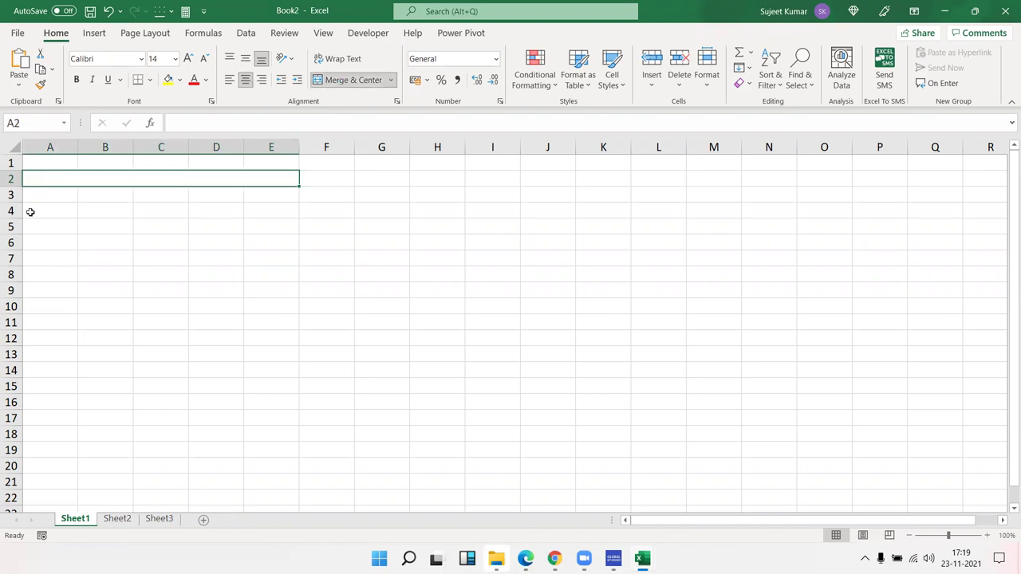
- Enter the heading 'File List' in A4, then select D4:N22 for the player area
click(57, 217)
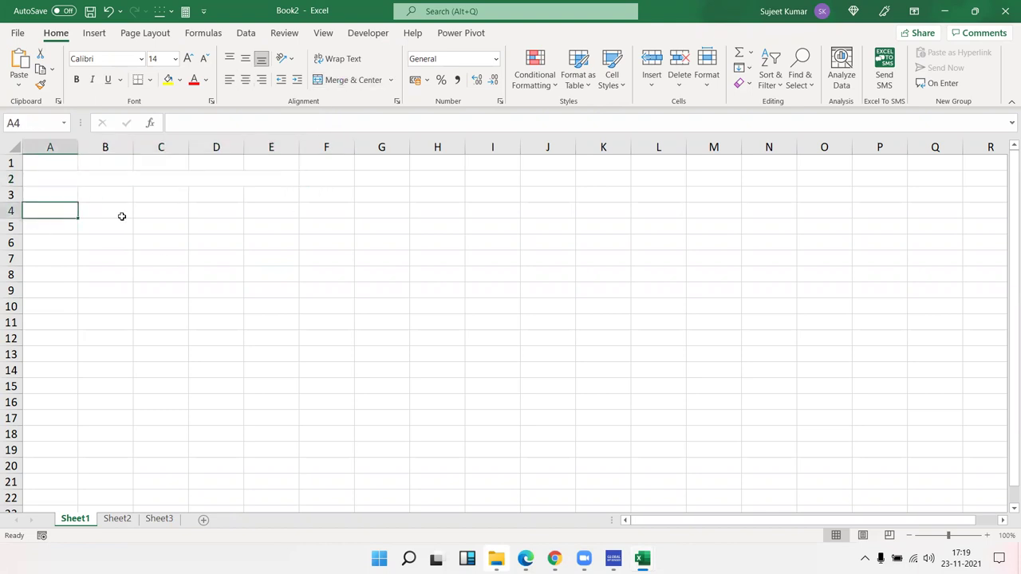
text(File)
click(136, 289)
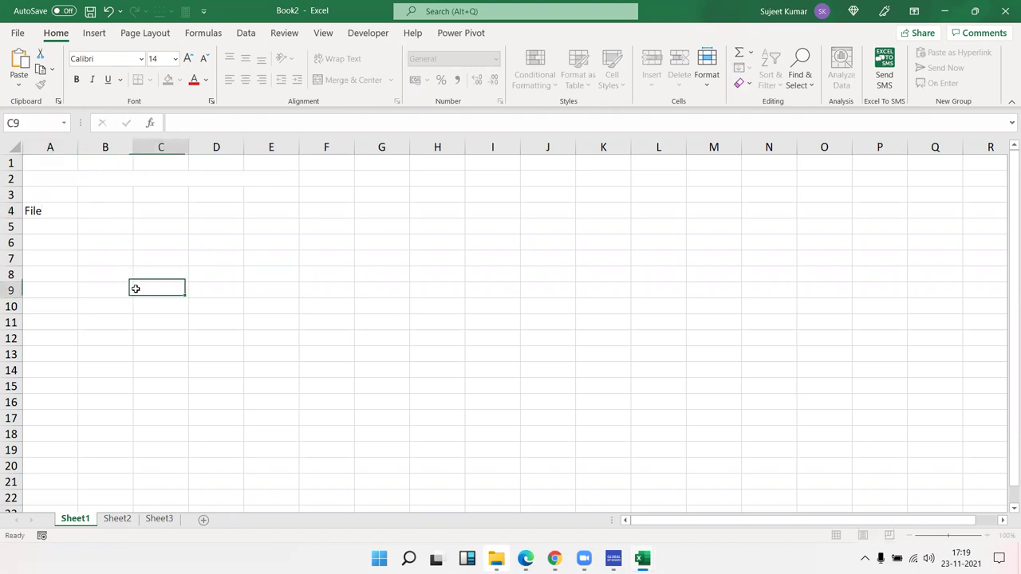
double_click(66, 212)
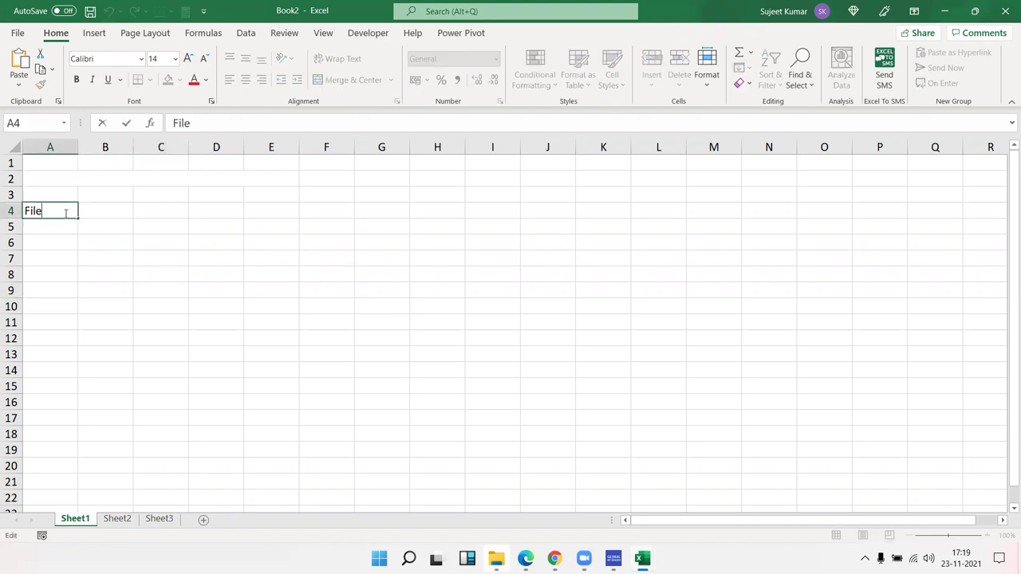
text( List)
key(Return)
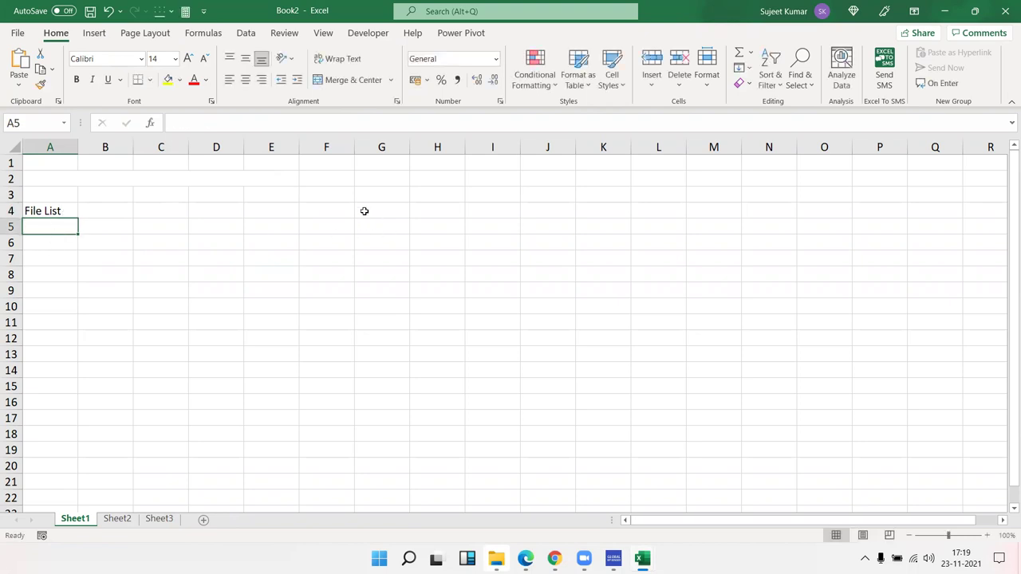
mouse_move(238, 207)
mouse_down()
mouse_move(711, 378)
mouse_move(745, 492)
mouse_up()
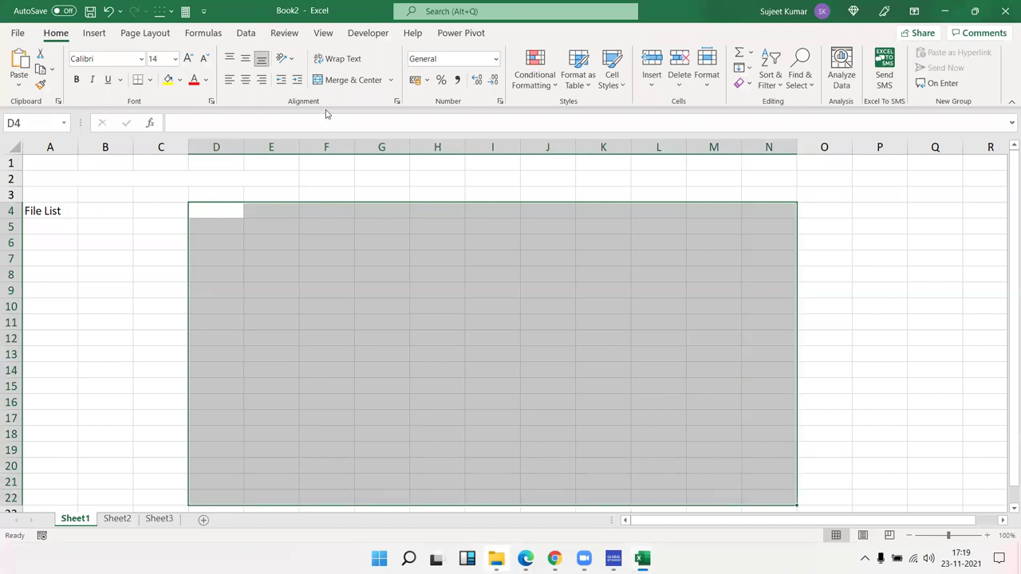
- Merge D4:N22 into one block and fill it black
click(343, 80)
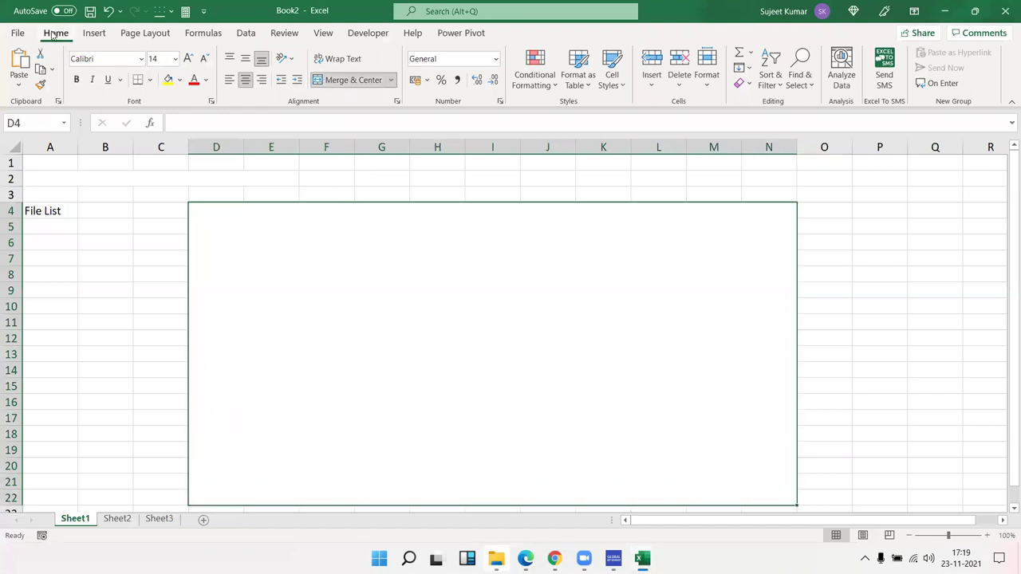
click(182, 80)
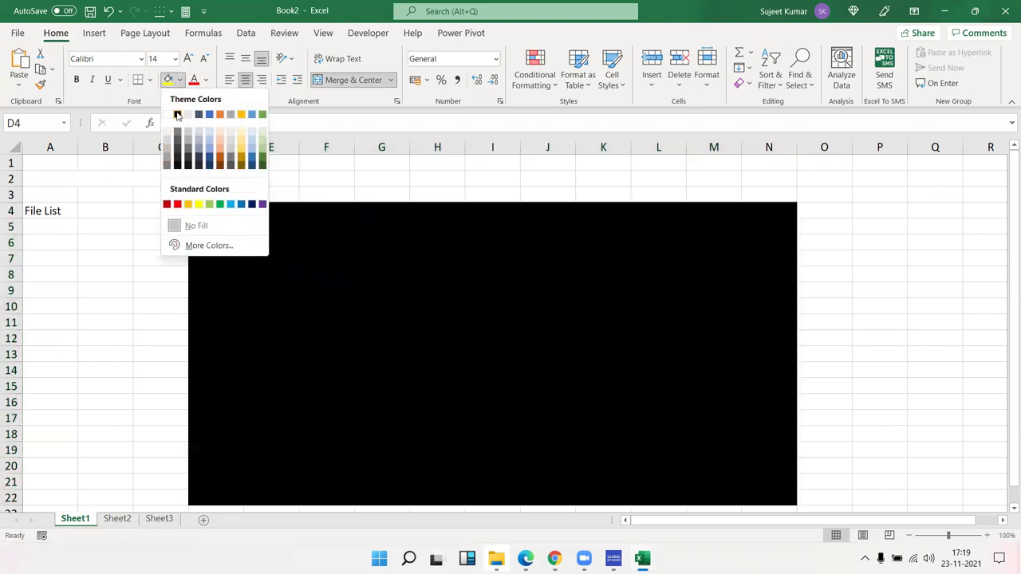
click(177, 115)
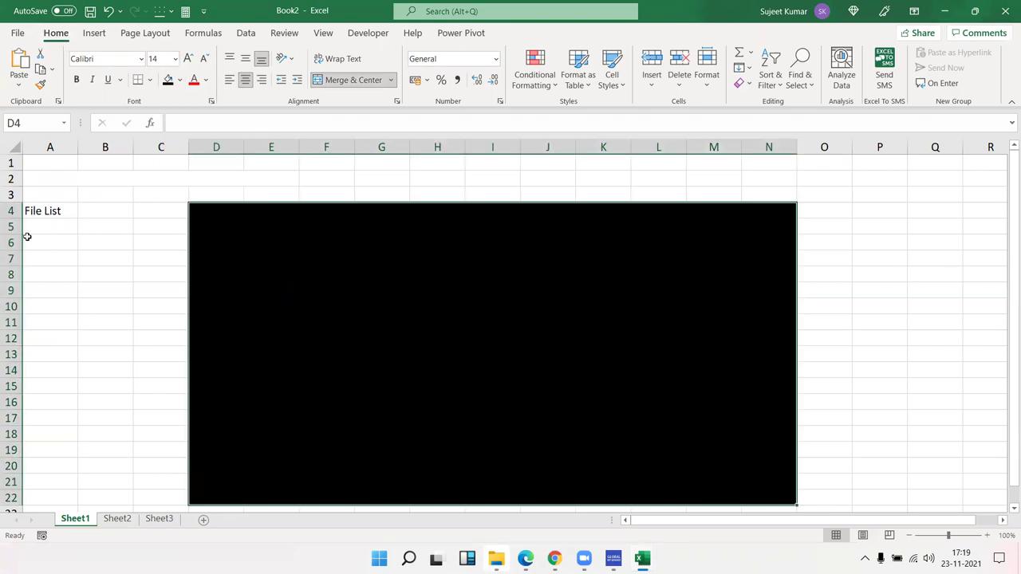
- Check the sheet layout (A5:C22, black block, title cell), then switch to the Aug folder window
mouse_move(39, 226)
mouse_down()
mouse_move(152, 338)
mouse_move(141, 494)
mouse_up()
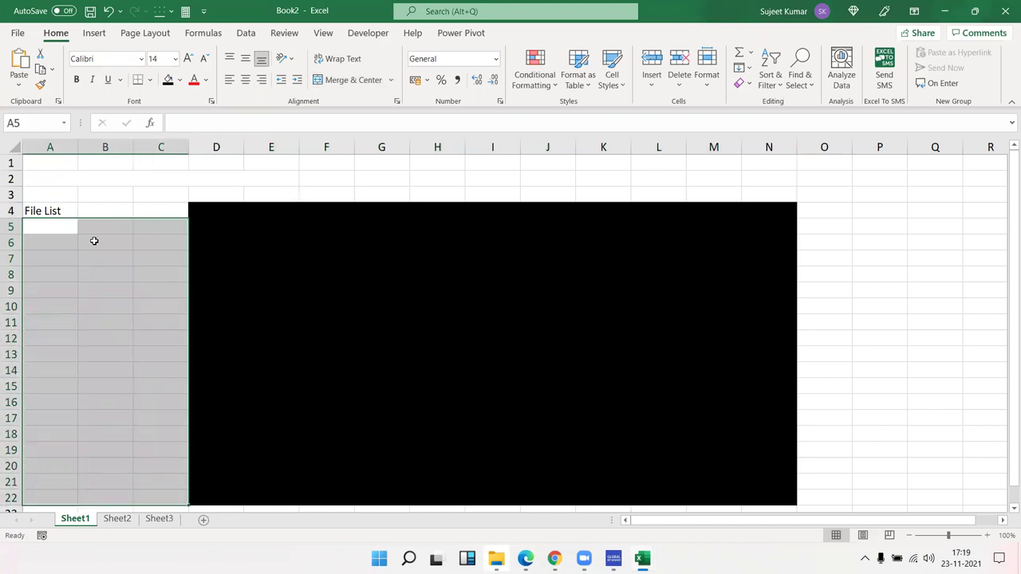
click(48, 228)
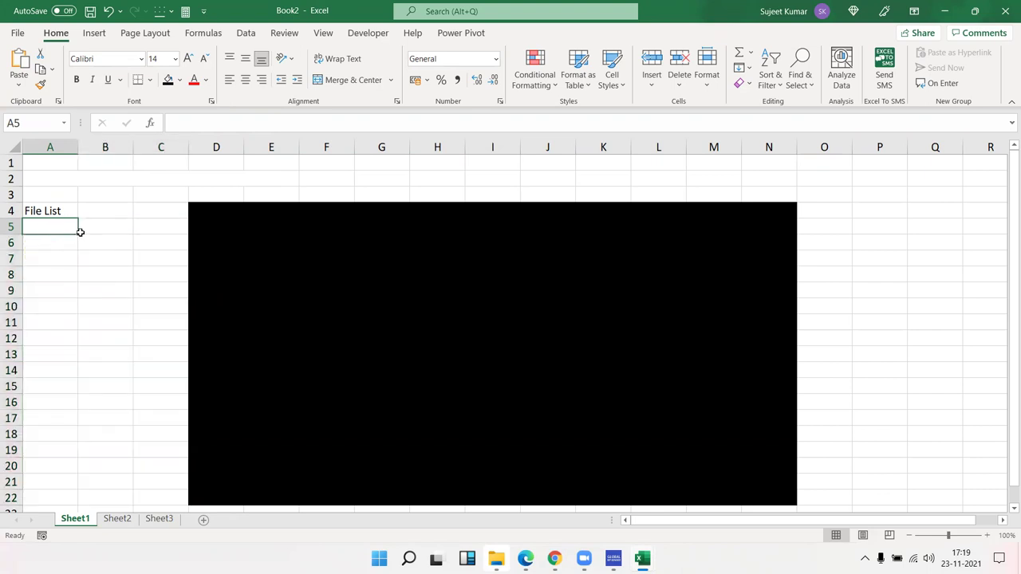
click(338, 241)
click(180, 309)
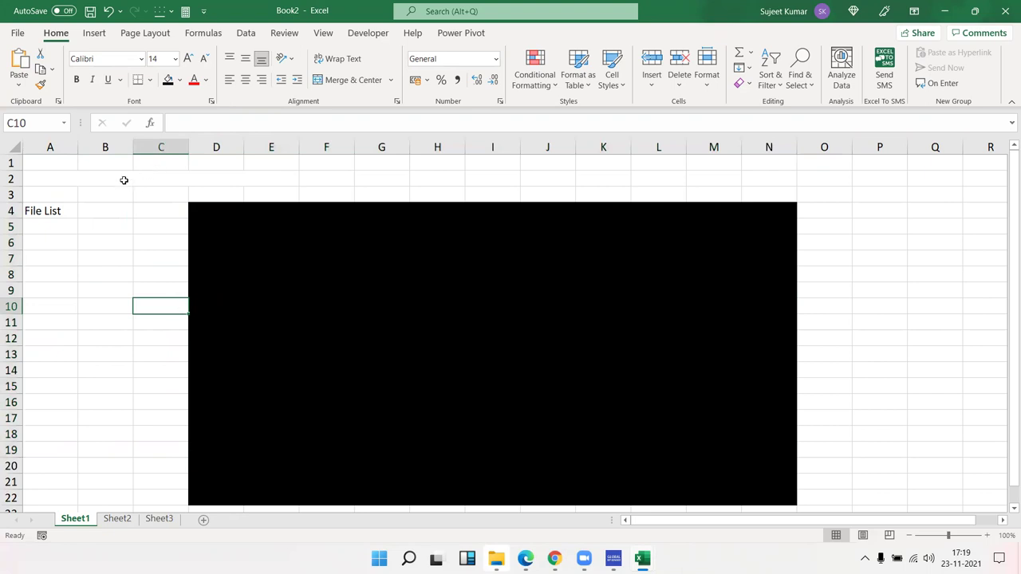
click(216, 188)
click(344, 181)
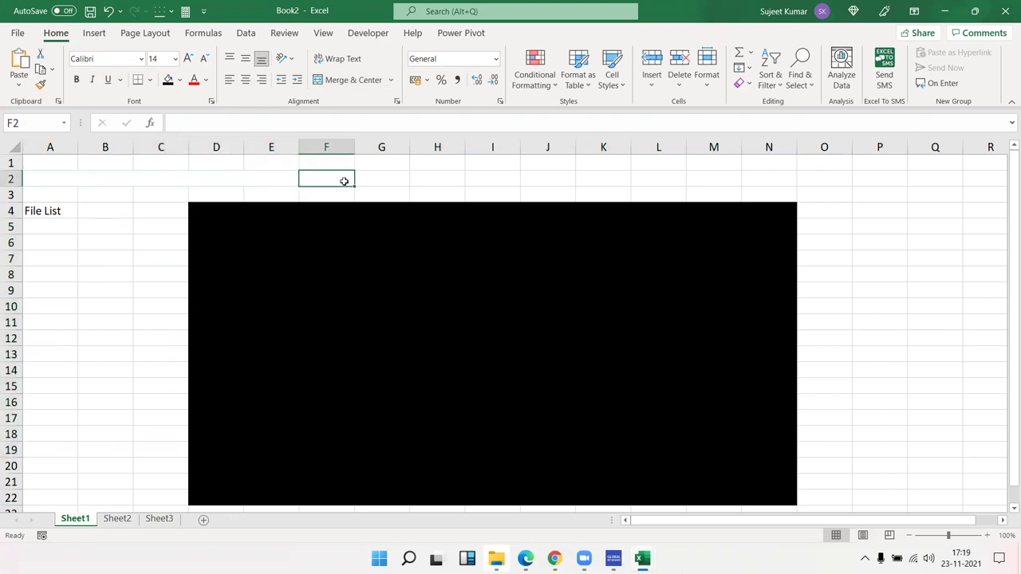
key(alt+Tab)
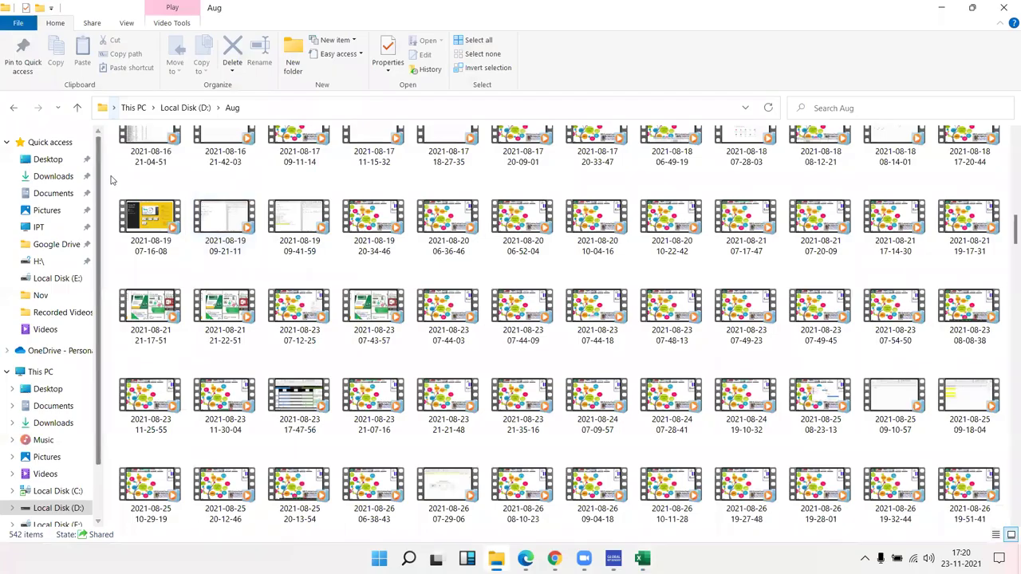
- Return to Excel and open the Visual Basic editor from the Developer tab
key(alt+Tab)
key(alt+Tab)
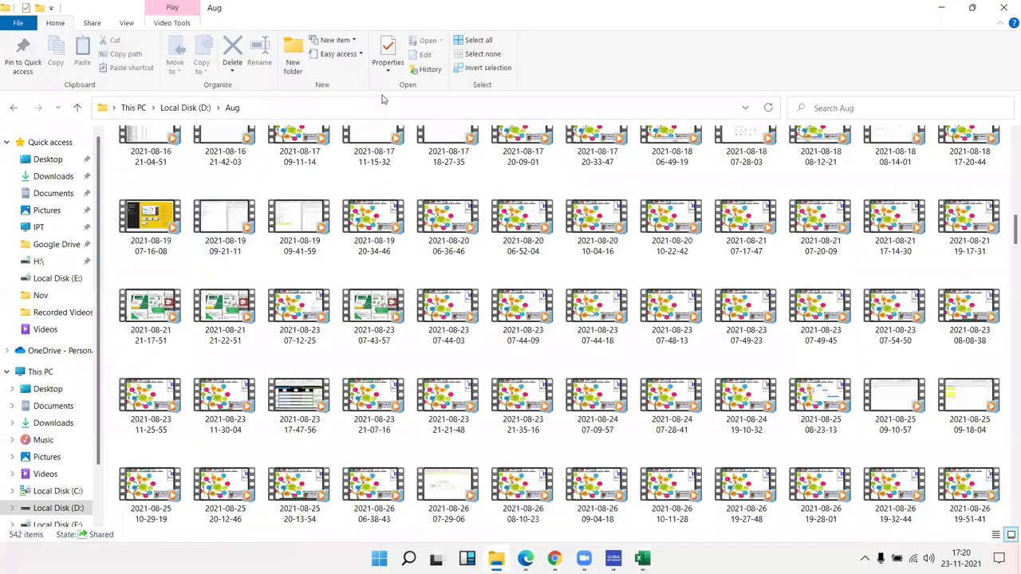
key(alt+Tab)
click(368, 33)
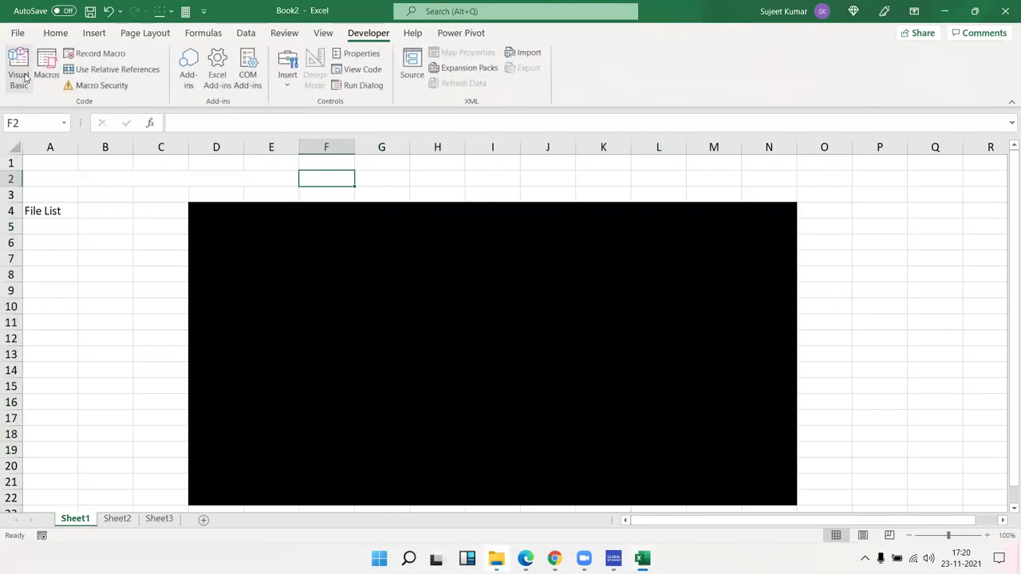
click(28, 76)
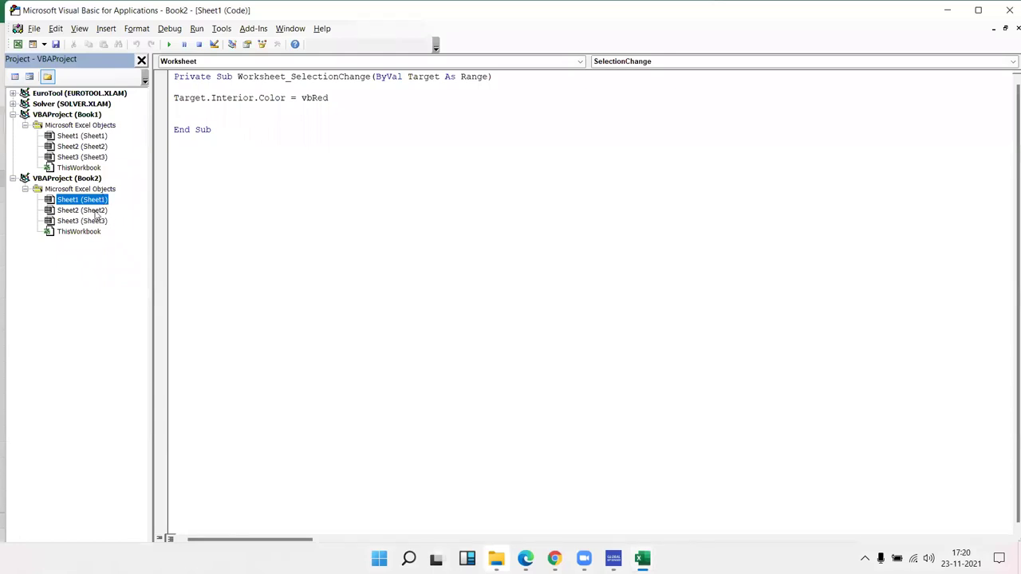
- Insert a new module and start the Sub file_list() procedure
click(106, 28)
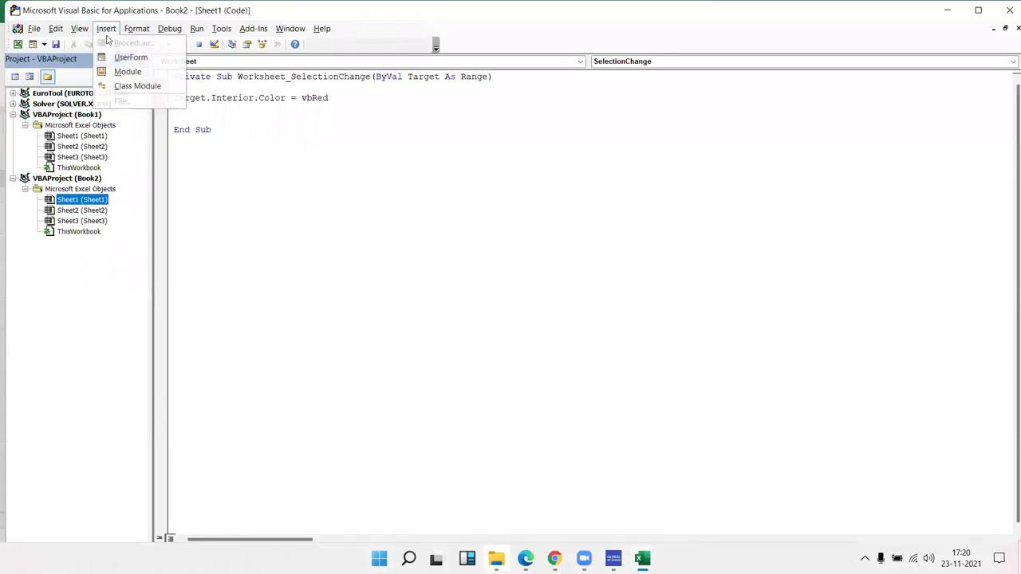
click(128, 72)
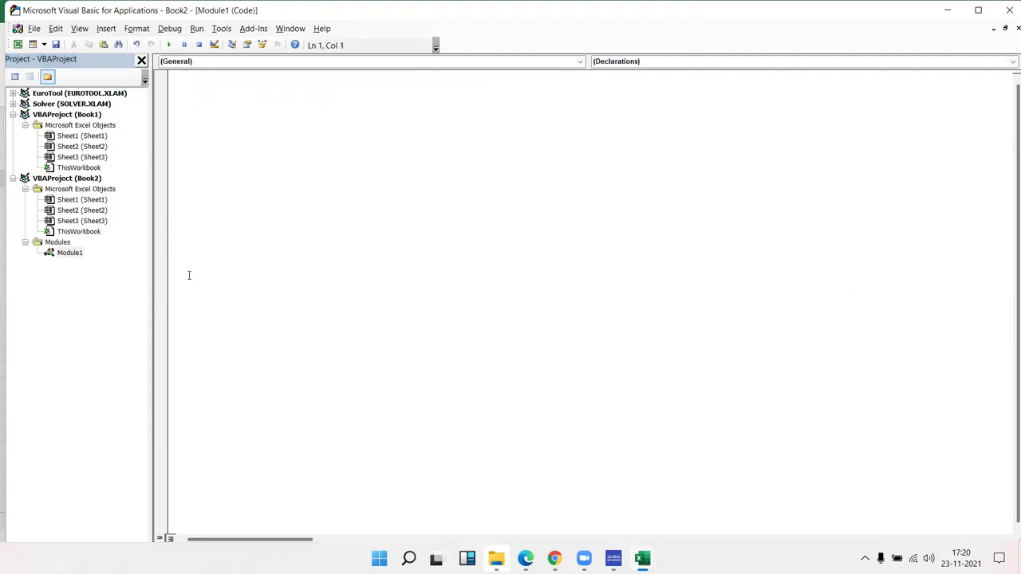
text(sub )
text(file)
text(_loc)
key(BackSpace)
key(BackSpace)
text(st())
key(Return)
key(Return)
key(Return)
key(Return)
- Declare Dim fn As String in file_list, leaving blank lines above it
click(175, 108)
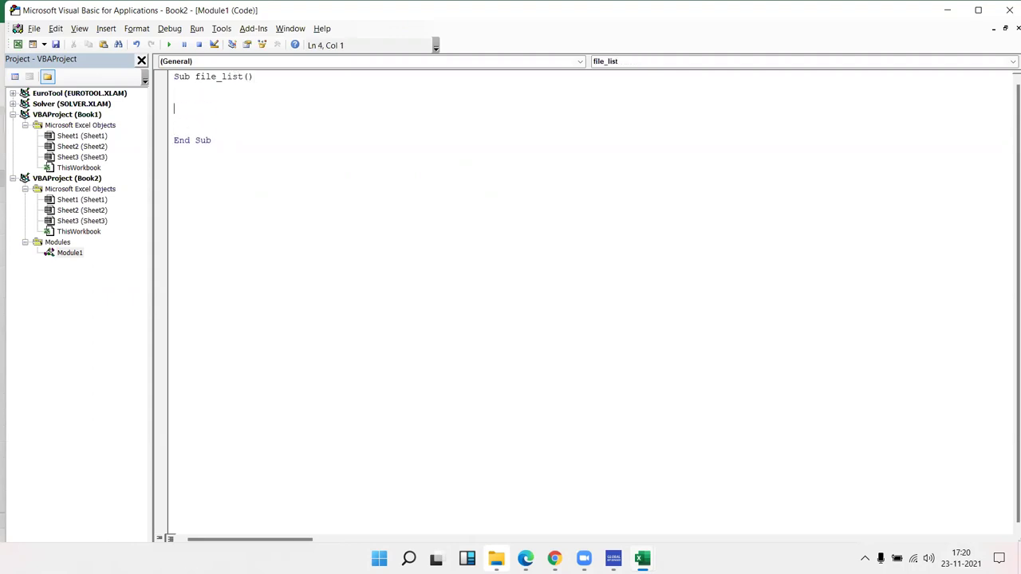
text(dim )
text(fm)
key(BackSpace)
text(n )
text(as )
text(ra)
key(Tab)
key(BackSpace)
key(BackSpace)
key(BackSpace)
key(BackSpace)
key(BackSpace)
text(str)
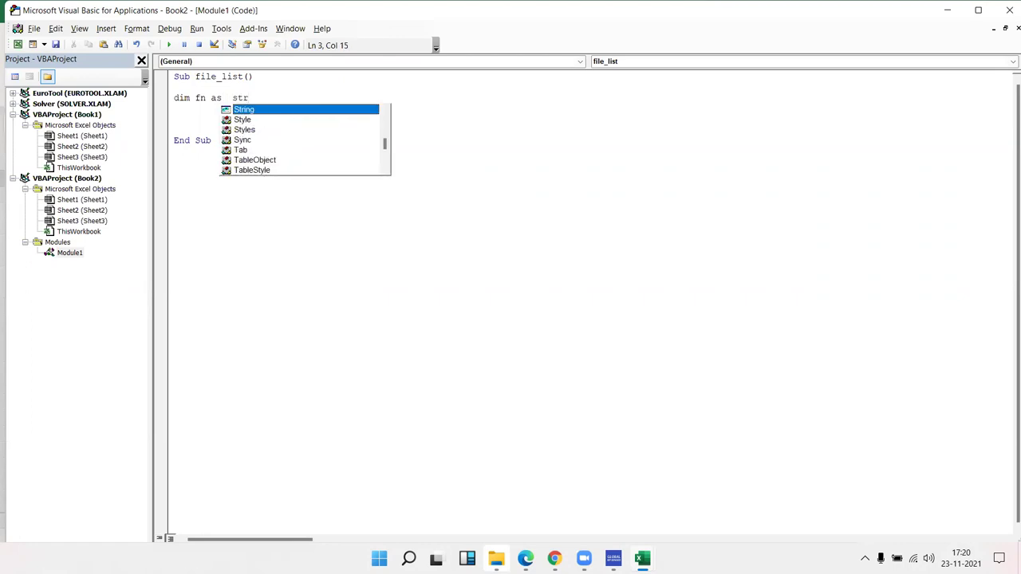
key(Tab)
key(Return)
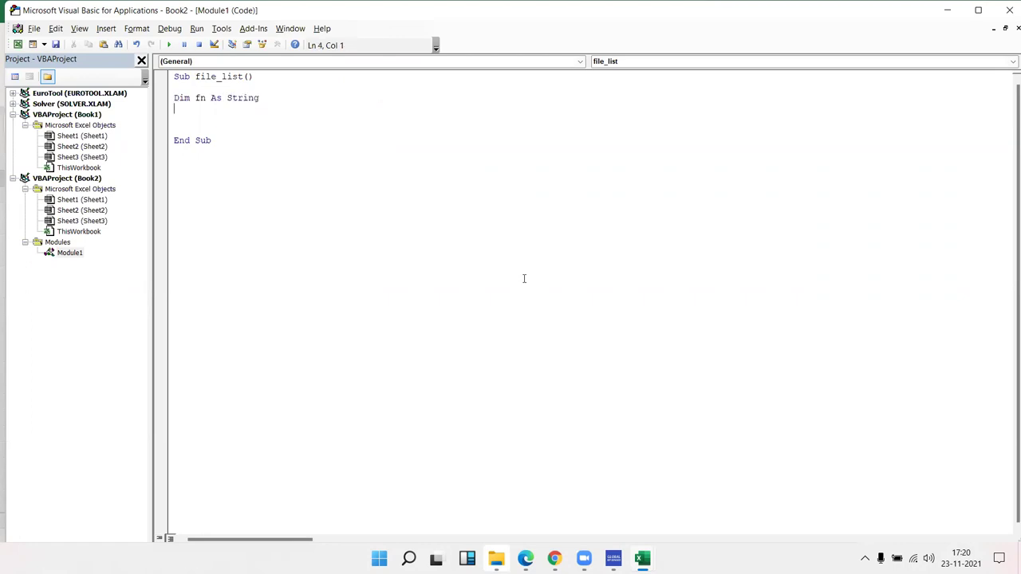
key(Up)
key(Return)
key(Return)
key(Return)
key(Return)
key(Up)
key(Up)
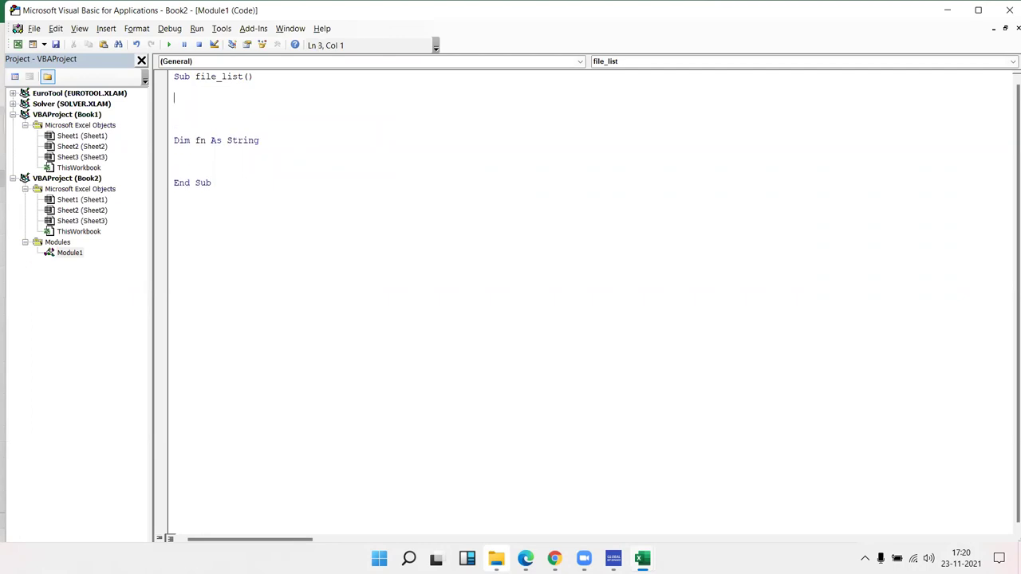
- Add Dim p As String as the first line of file_list and begin an application. line
text(dim p as )
text(shr)
key(BackSpace)
key(BackSpace)
text(tr)
key(Return)
key(Return)
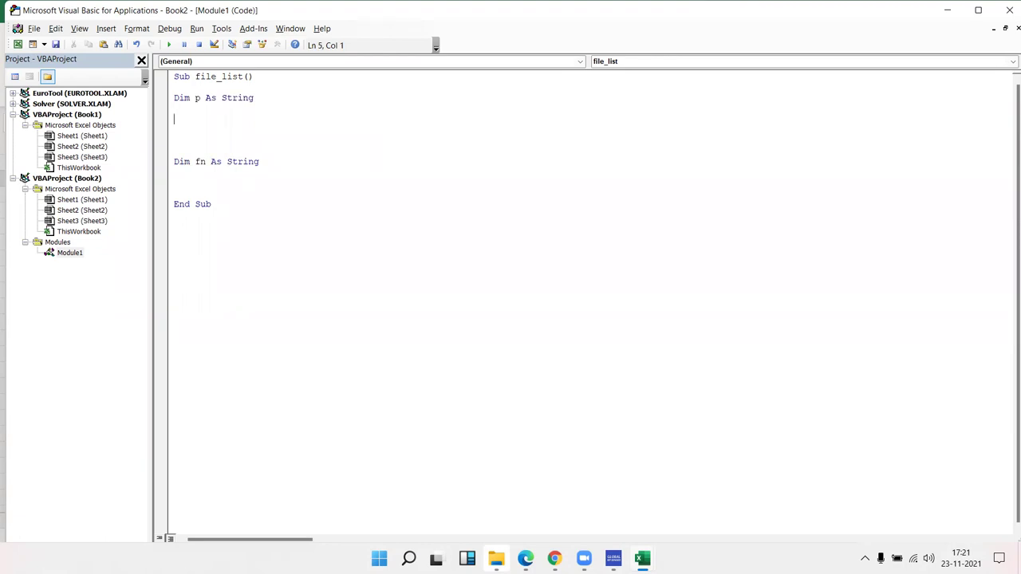
text(applicat)
text(ion)
text(.)
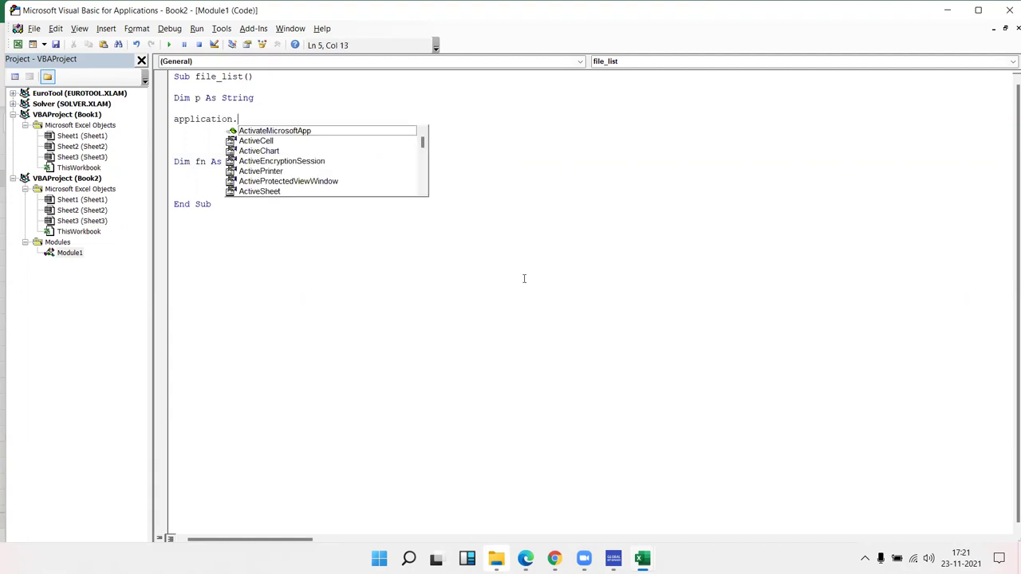
text(get)
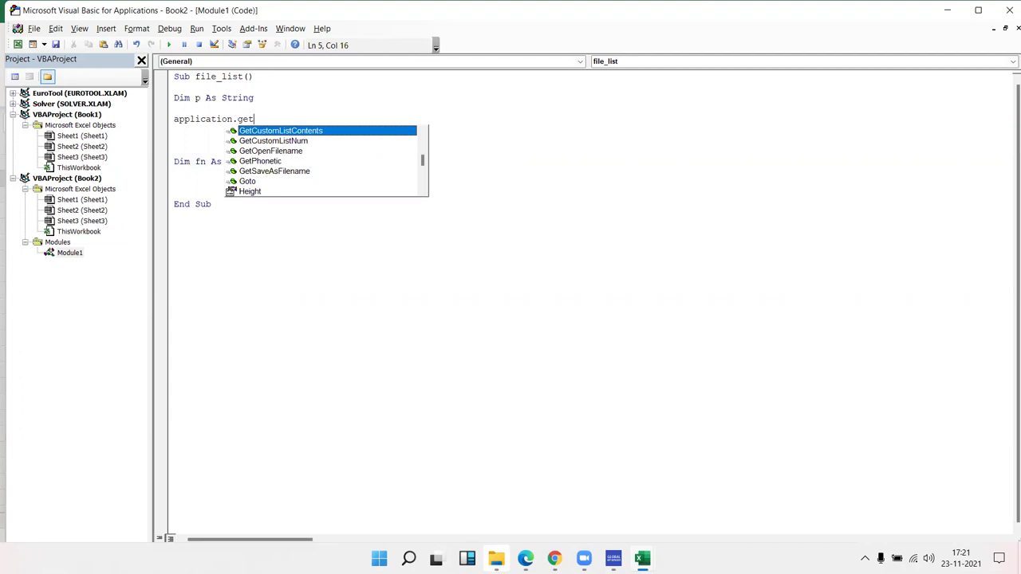
- Pick FileDialog from the Application member list
key(Down)
key(Down)
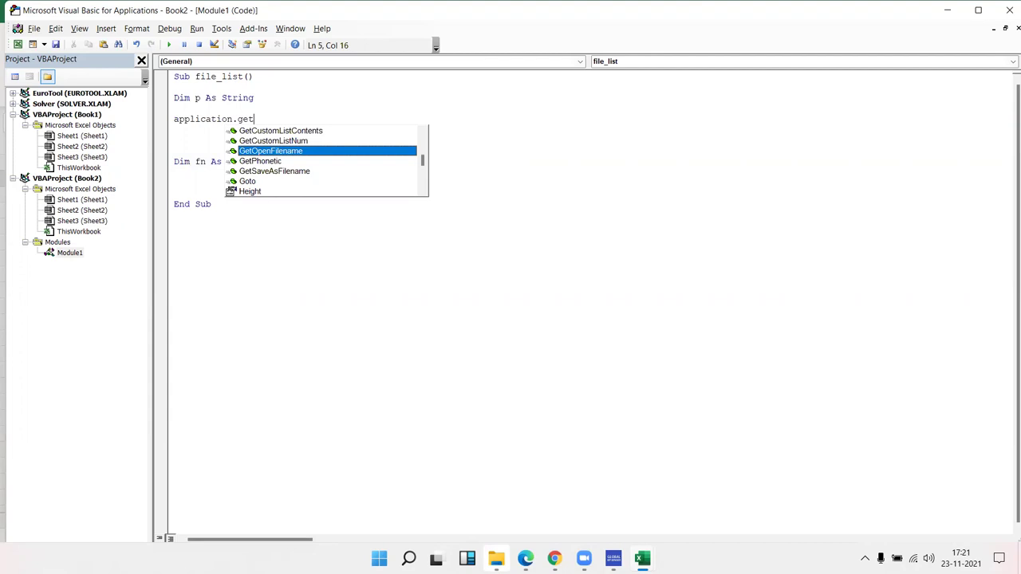
key(BackSpace)
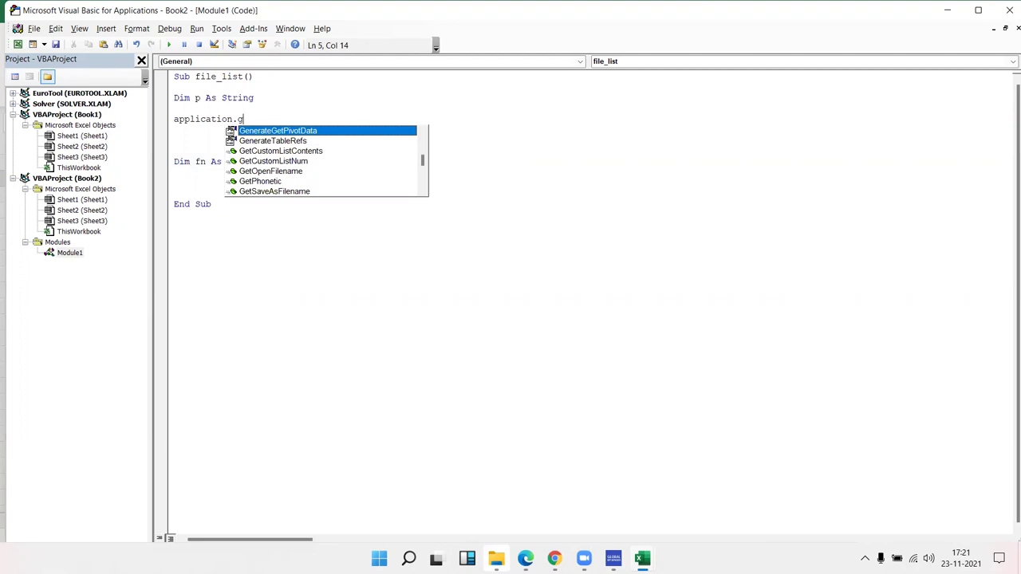
key(BackSpace)
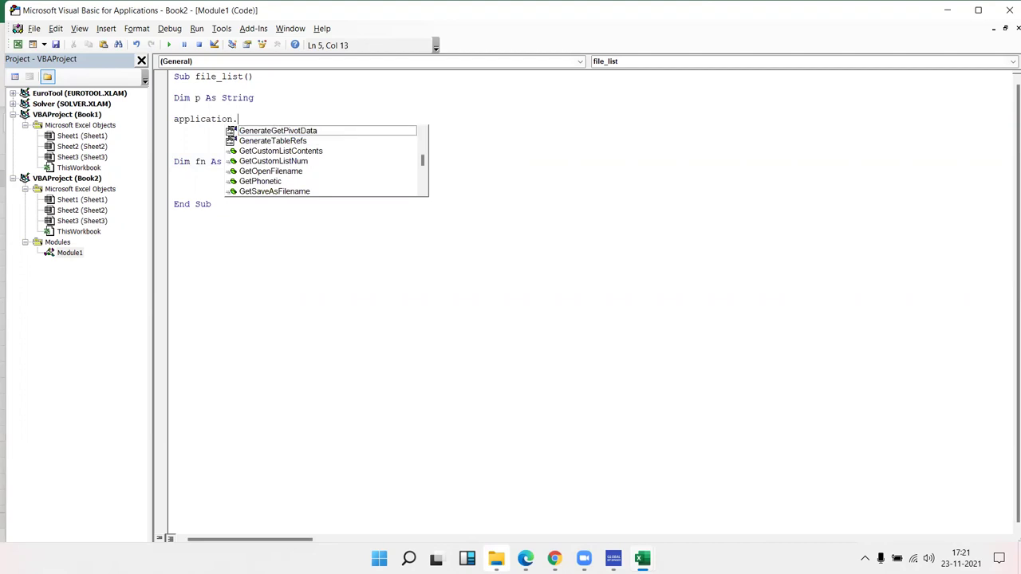
text(is)
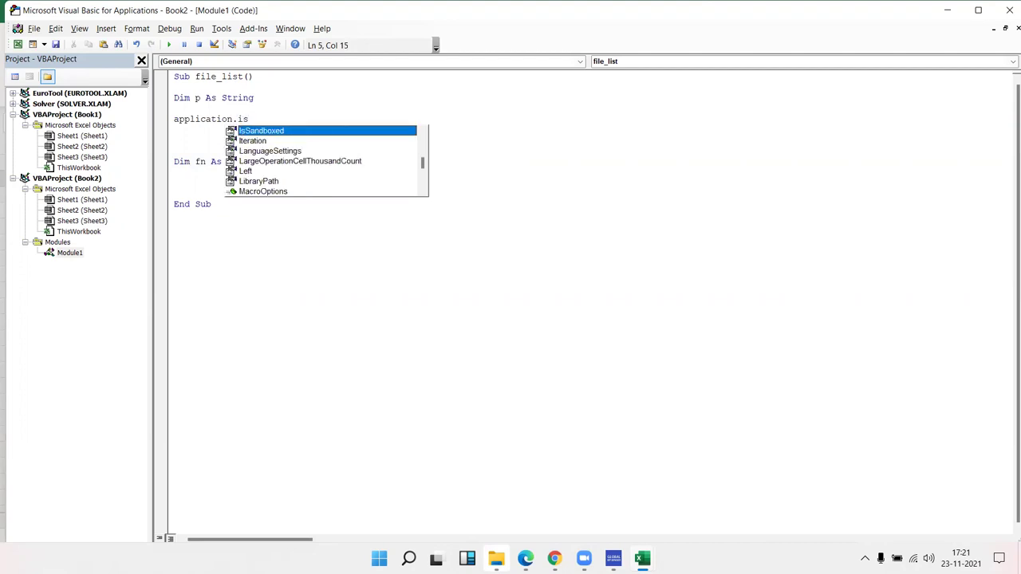
key(BackSpace)
key(BackSpace)
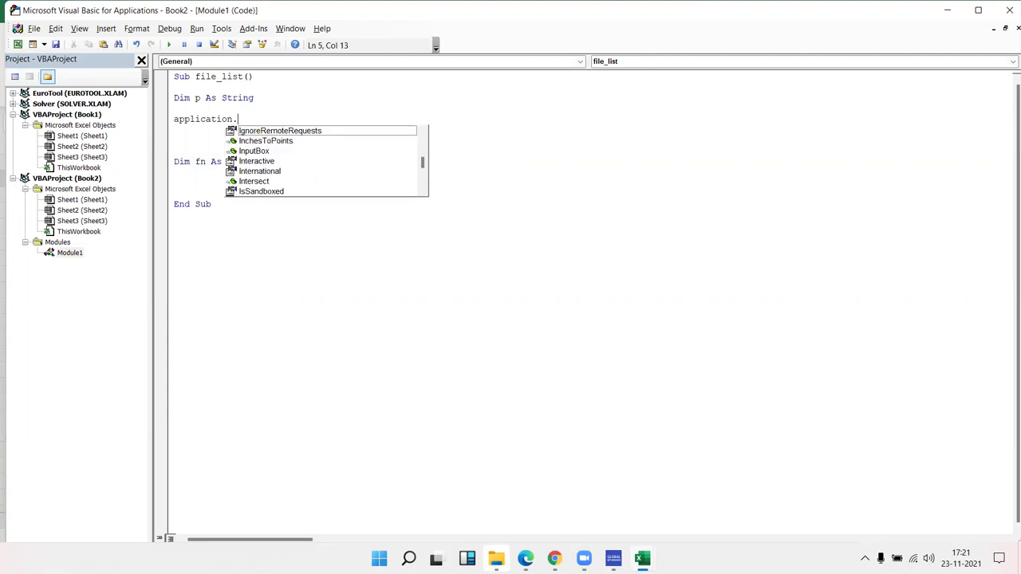
key(BackSpace)
text(.)
key(Down)
key(Down)
key(Down)
key(Down)
key(Down)
key(Down)
key(Down)
key(Down)
key(Down)
key(Down)
key(Down)
key(Down)
key(Down)
key(Down)
key(Down)
key(Down)
key(Down)
key(Down)
key(Down)
key(Down)
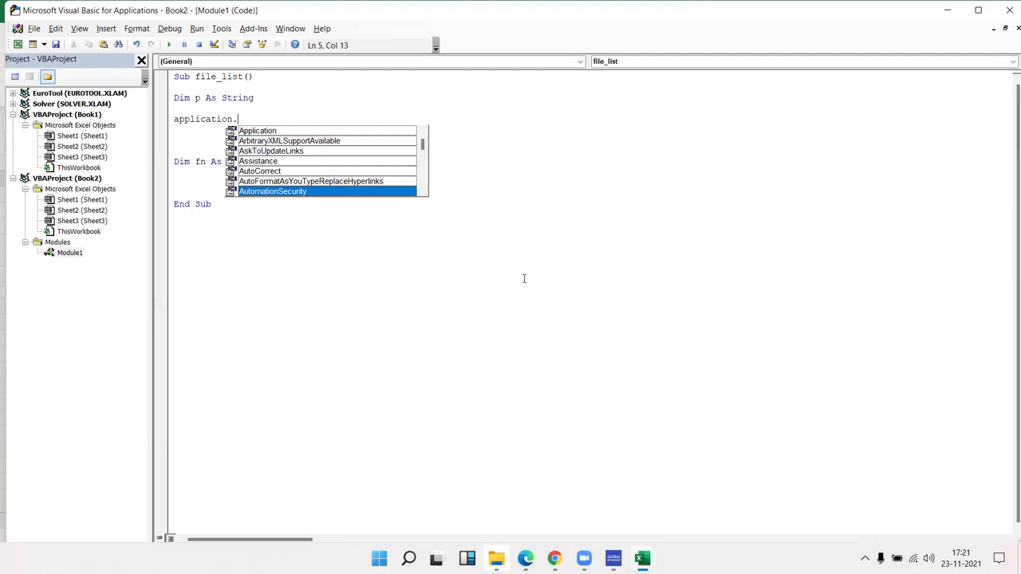
key(Down)
key(Down)
key(Down)
key(Down)
key(Down)
key(Down)
key(Down)
key(Down)
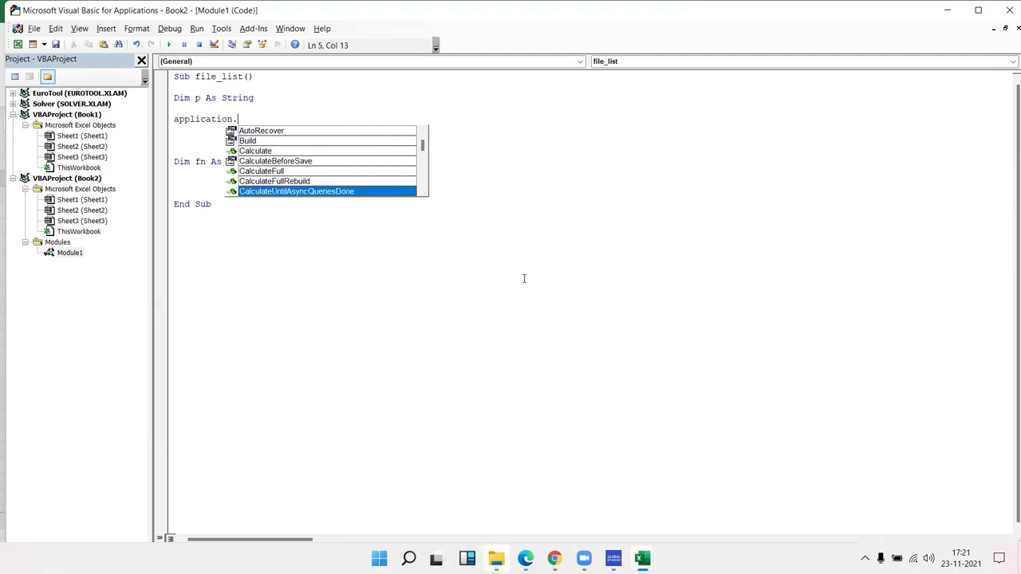
key(Down)
key(Down)
key(Down)
key(Down)
key(Down)
key(Down)
key(Down)
key(Down)
key(Down)
key(Down)
key(Down)
key(Down)
key(Down)
key(Down)
key(Down)
key(Down)
key(Down)
key(Down)
key(Down)
key(Down)
key(Down)
key(Down)
key(Down)
key(Down)
key(Down)
key(Down)
key(Down)
key(Down)
key(Down)
key(Down)
key(Down)
key(Down)
key(Down)
key(Down)
key(Down)
key(Down)
key(Down)
key(Down)
key(Down)
key(Down)
key(Down)
key(Down)
key(Down)
key(Down)
key(Down)
key(Down)
key(Down)
key(Down)
key(Down)
key(Down)
key(Down)
key(Down)
key(Down)
key(Down)
key(Down)
key(Down)
key(Down)
key(Down)
key(Down)
key(Down)
key(Down)
key(Down)
key(Down)
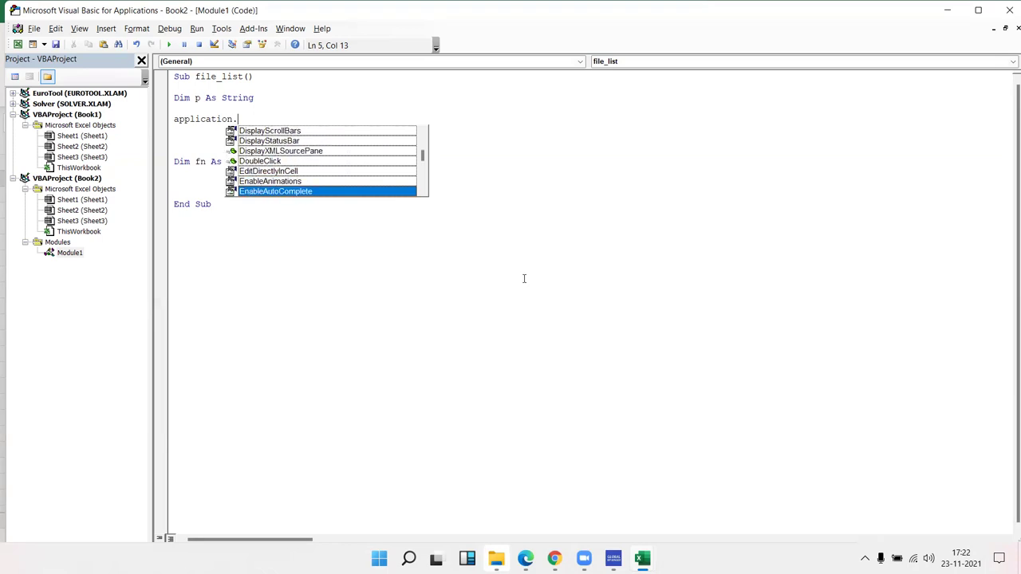
key(Down)
key(Down)
key(Down)
key(Down)
key(Down)
key(Down)
key(Down)
key(Down)
key(Down)
key(Down)
key(Down)
key(Down)
key(Down)
key(Down)
key(Down)
key(Down)
key(Down)
key(Down)
key(Up)
key(Up)
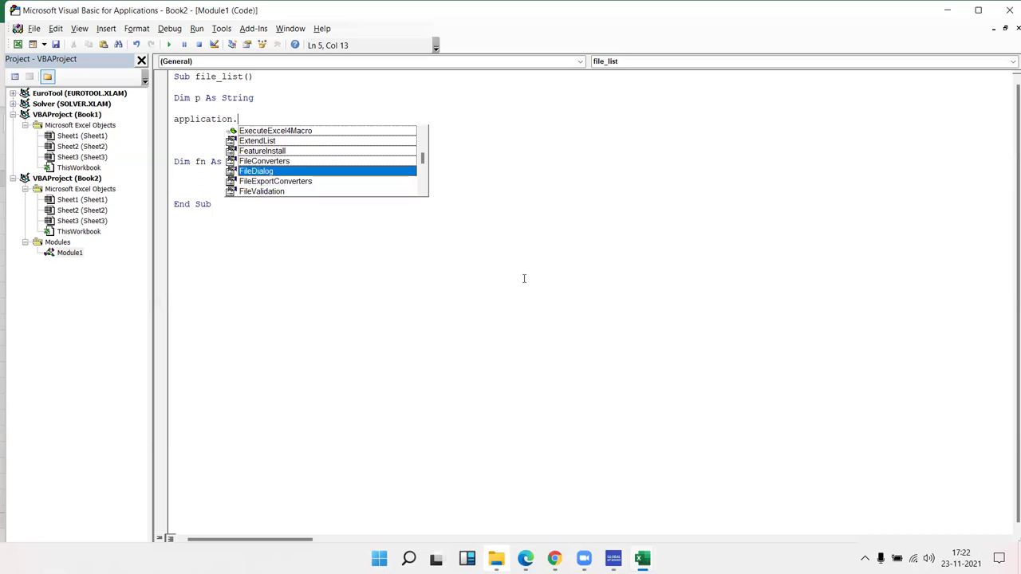
key(Tab)
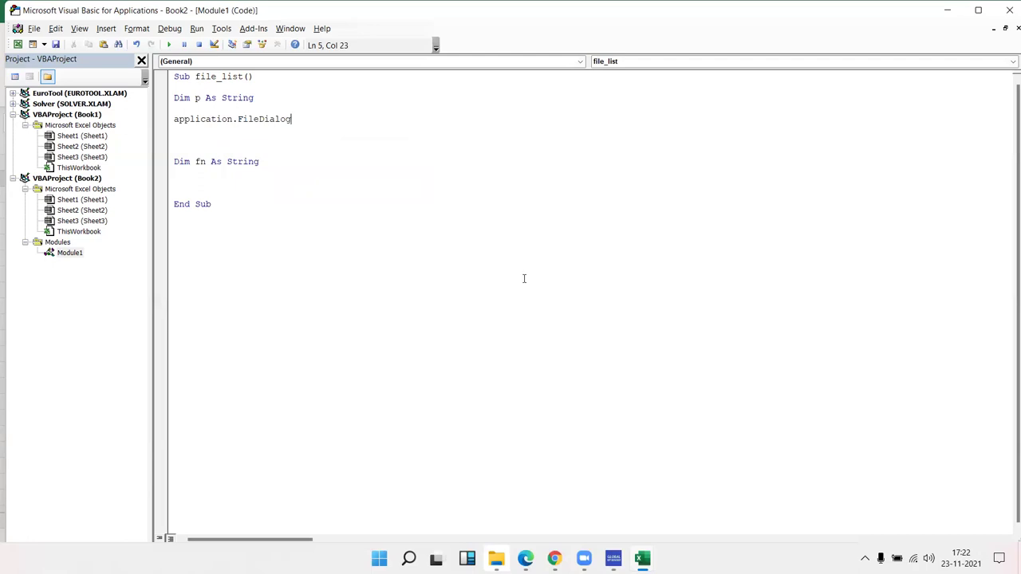
- Complete the line as Application.FileDialog(msoFileDialogFolderPicker)
text(()
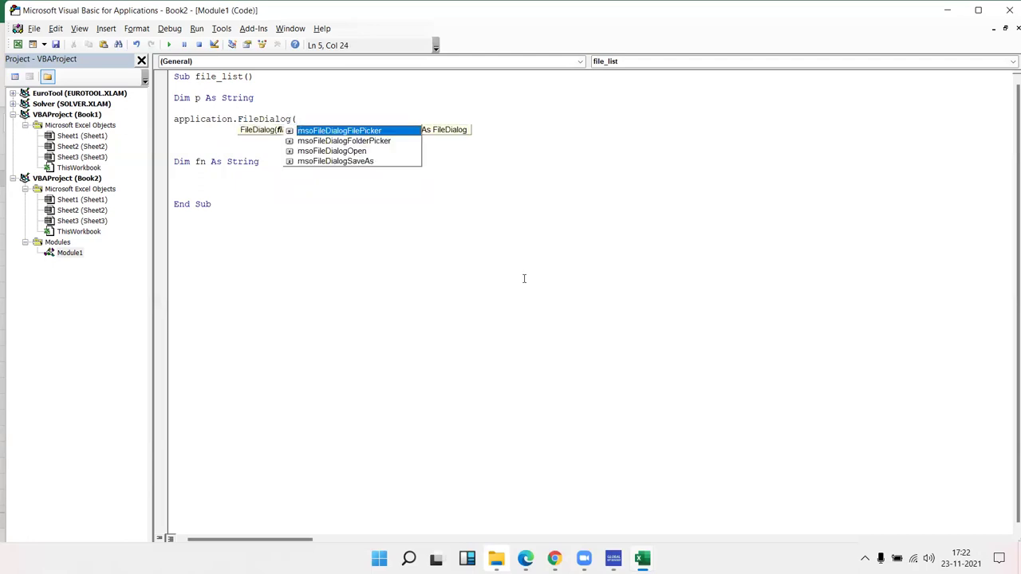
key(Down)
key(Down)
key(Up)
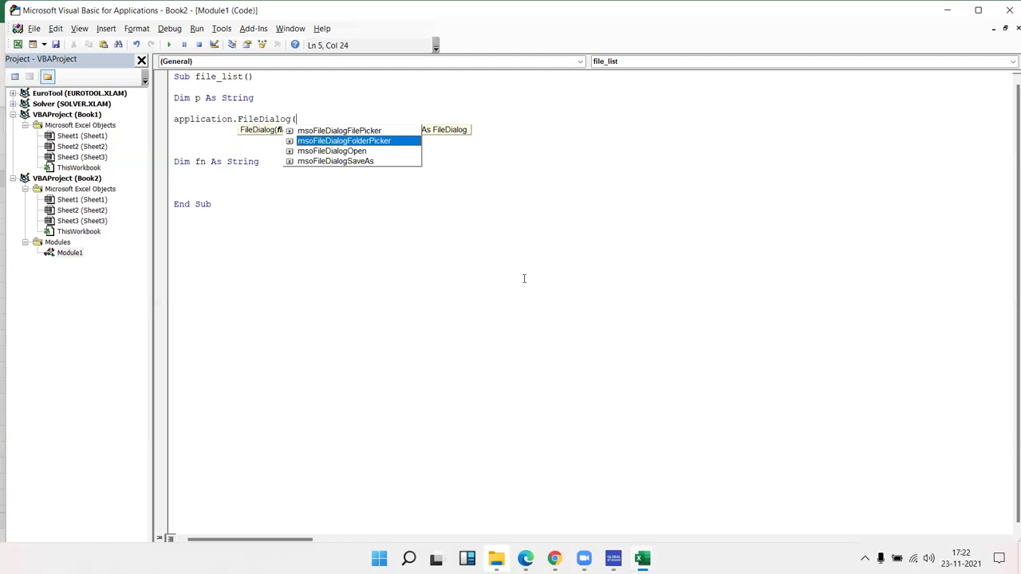
key(Tab)
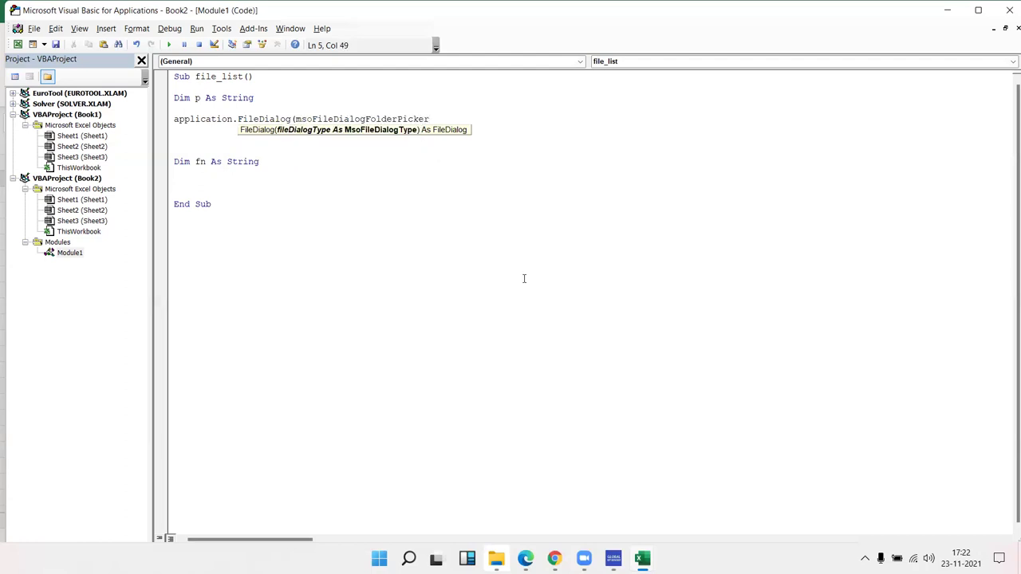
text())
key(Return)
- Turn it into a With block and start a .InitialFileName line
key(Up)
text(with)
key(Down)
text(.)
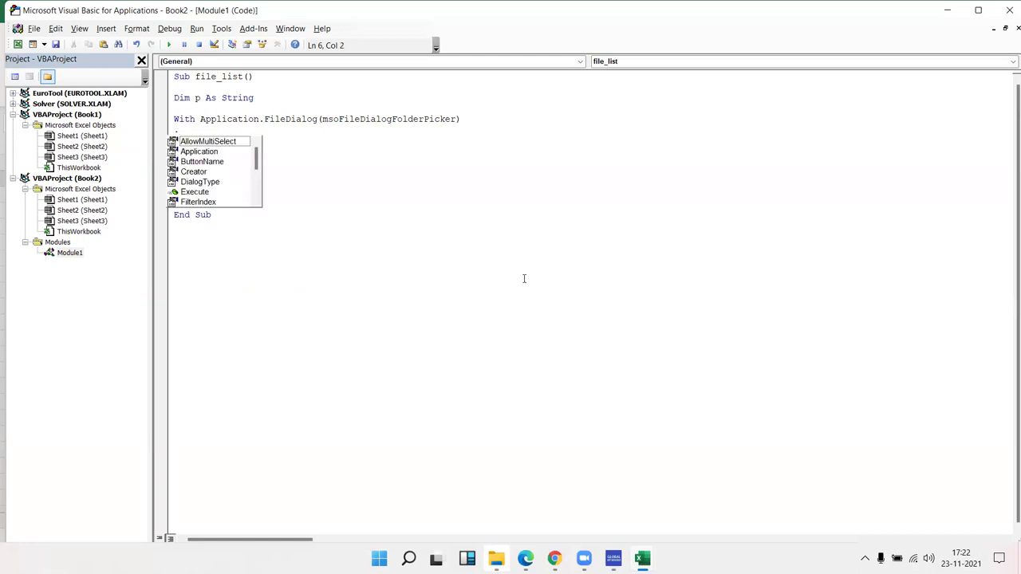
text(InitialFileName)
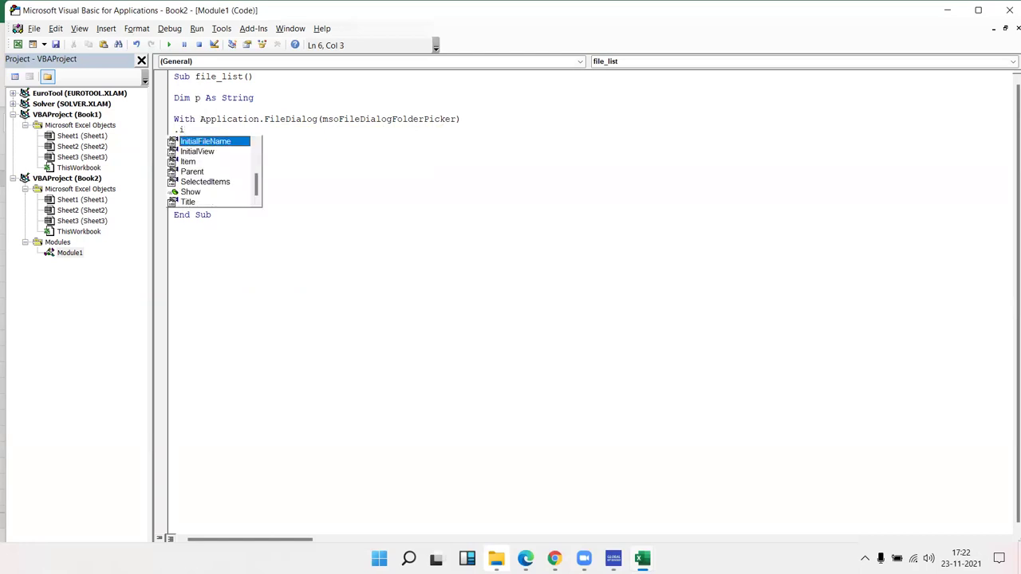
key(Tab)
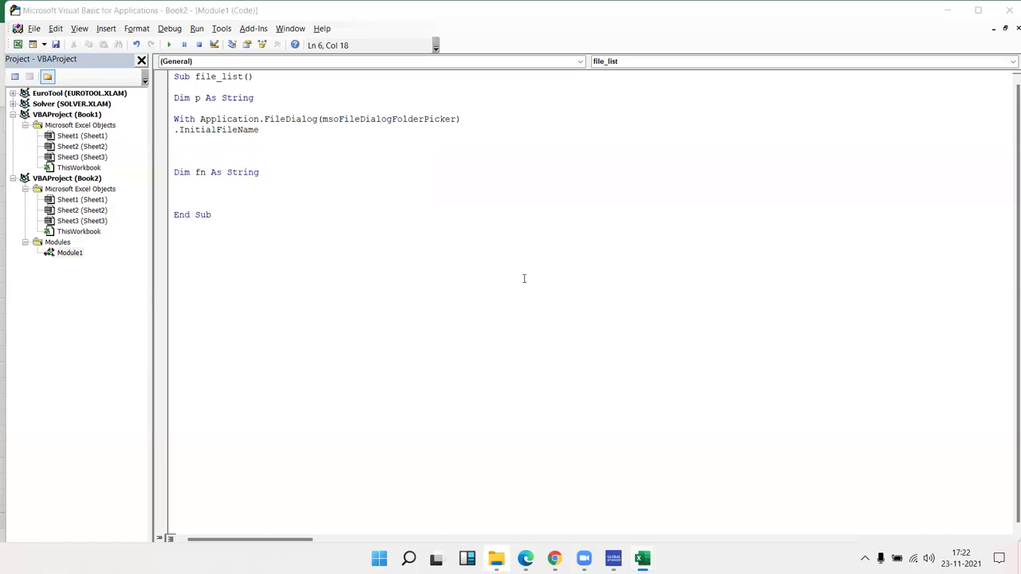
- Copy the Aug folder's path from Explorer and return to the code editor
key(alt+F11)
key(alt+Tab)
key(alt+Tab)
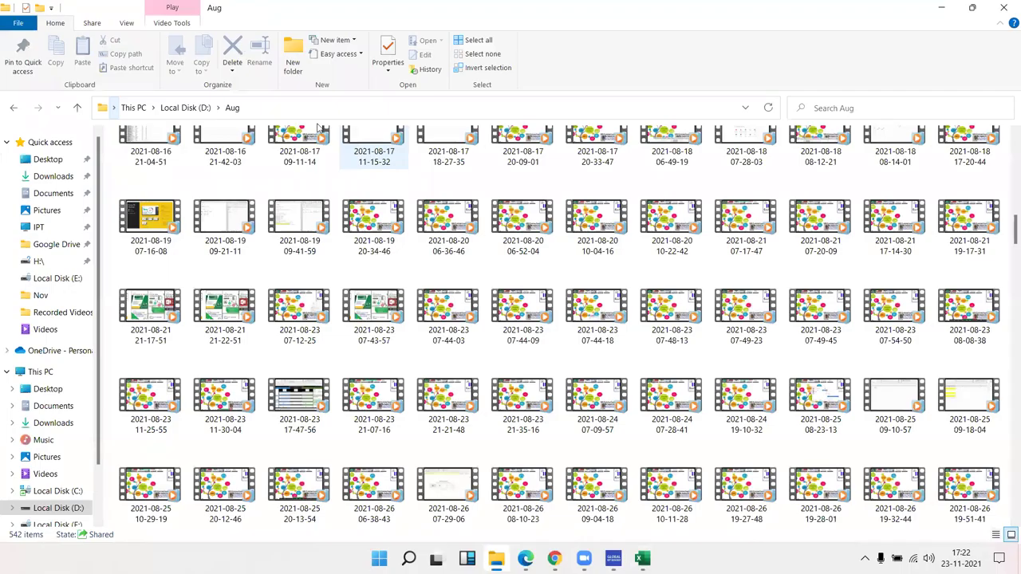
click(281, 106)
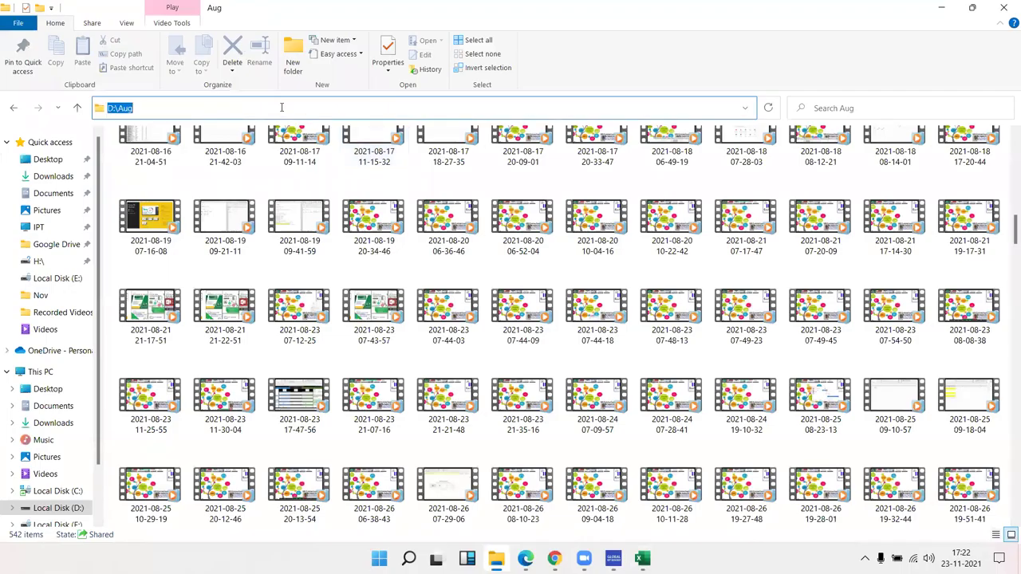
key(alt+Tab)
key(alt+Tab)
key(alt+Tab)
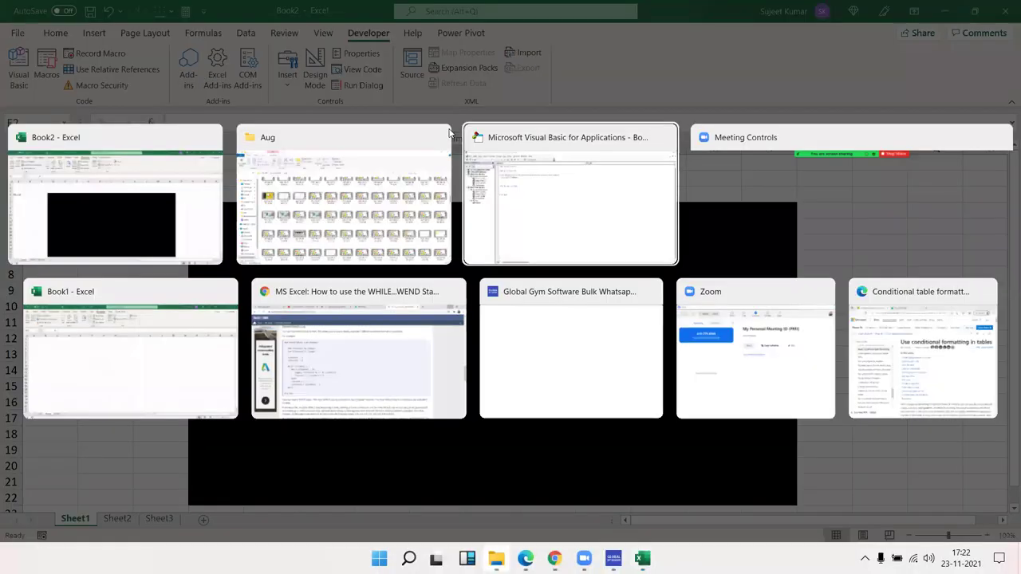
- Set .InitialFileName to "D:\Aug\" using the pasted path
text(")
text(D:\Aug)
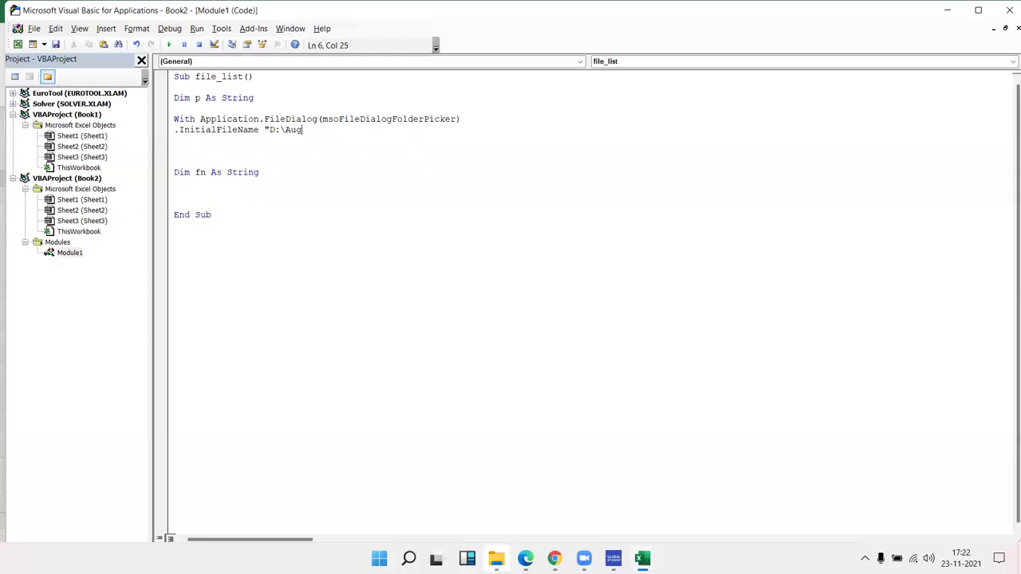
text(\")
key(Return)
- Add .Title = "Select Folder" to the folder picker
text(.)
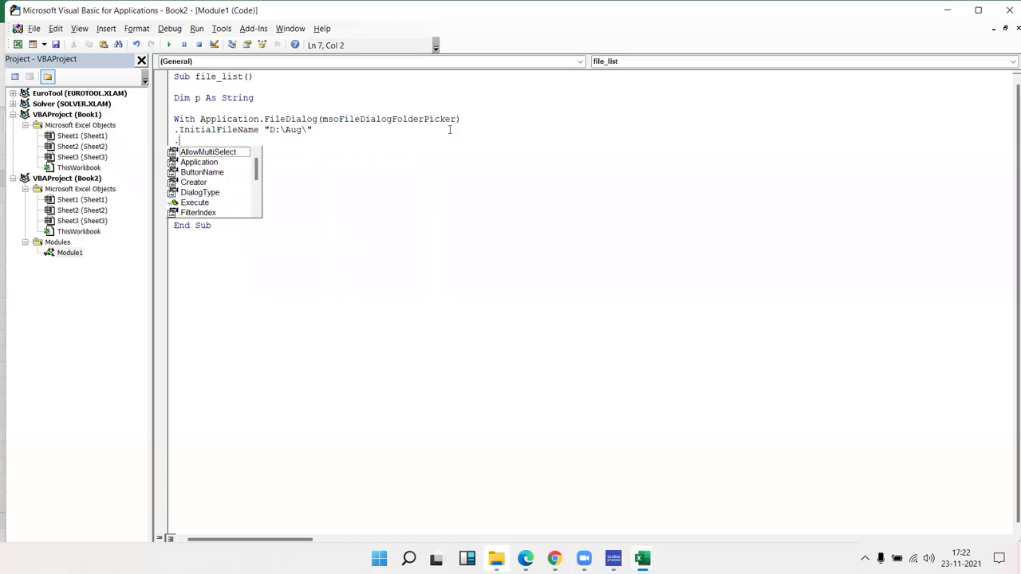
text(Ti)
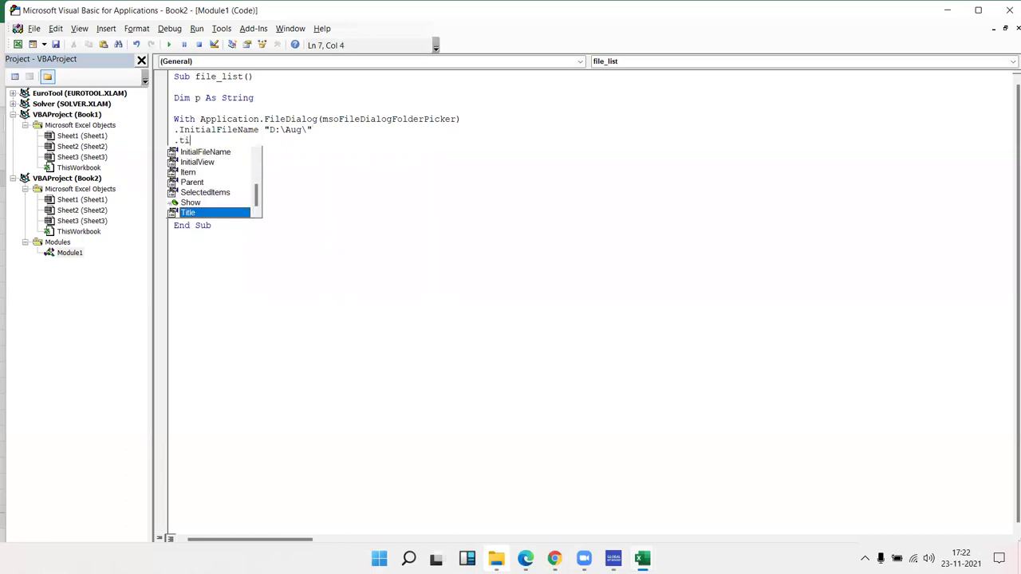
key(Tab)
text(= )
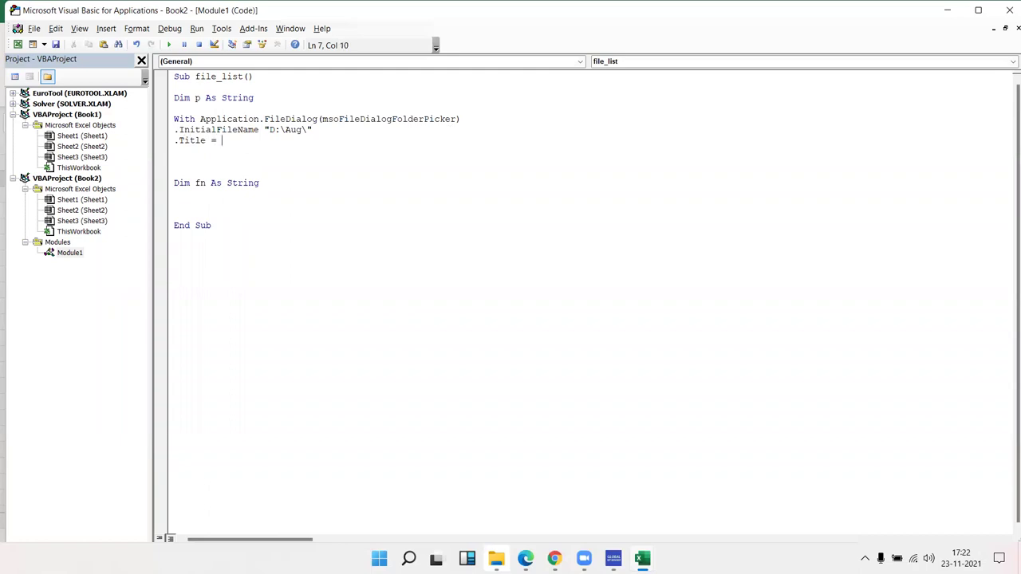
text(")
text(=)
click(229, 140)
text(Select Folder)
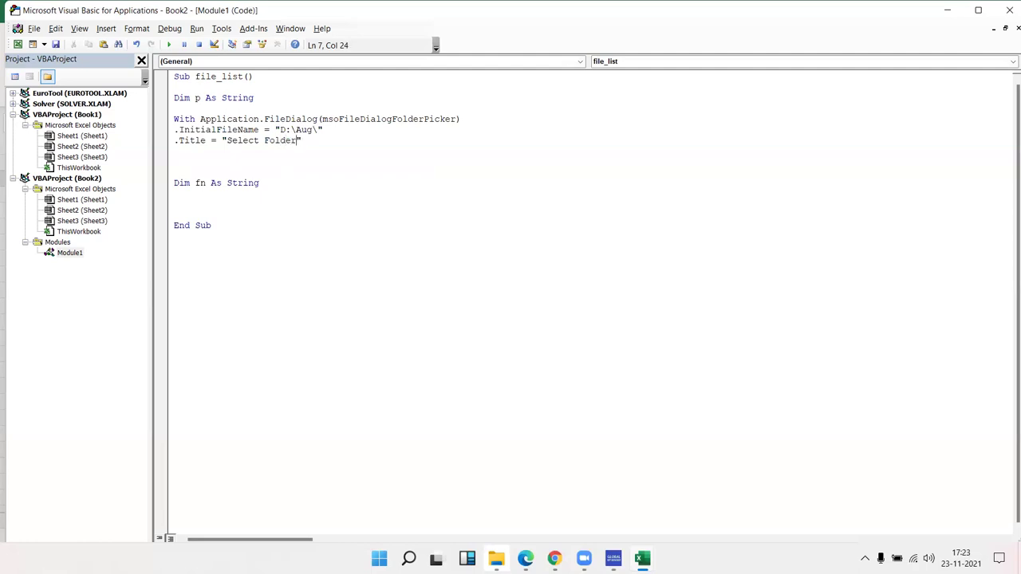
click(174, 151)
- Add p = .SelectedItems(0) and End With, then return to Excel
text(.)
key(BackSpace)
text(p=.se)
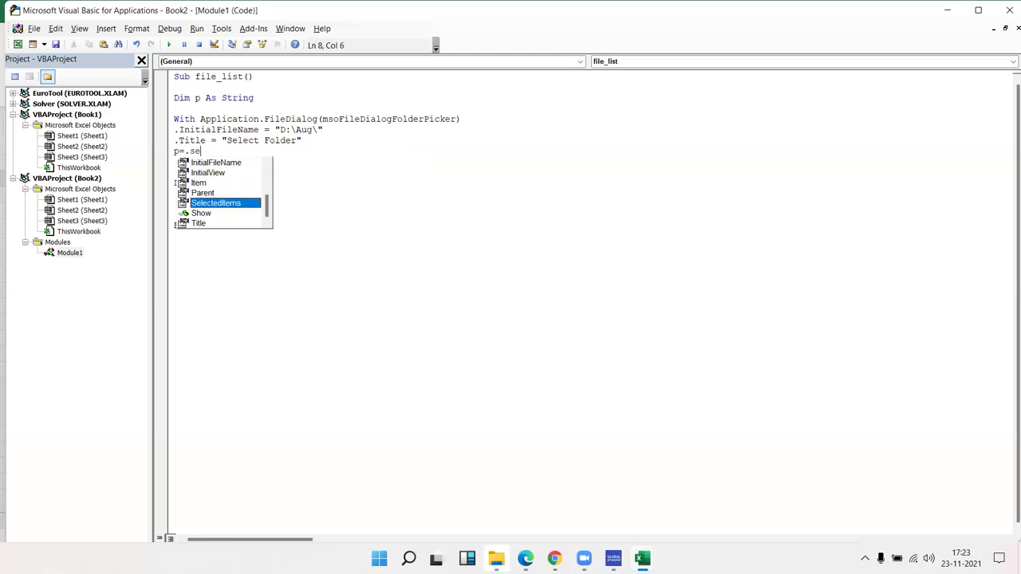
key(Tab)
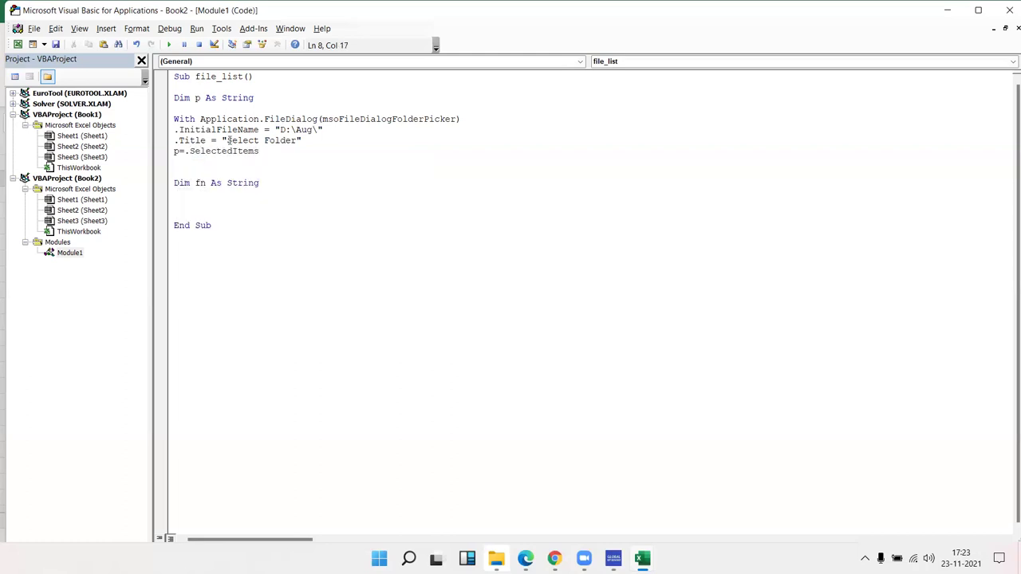
text((0)
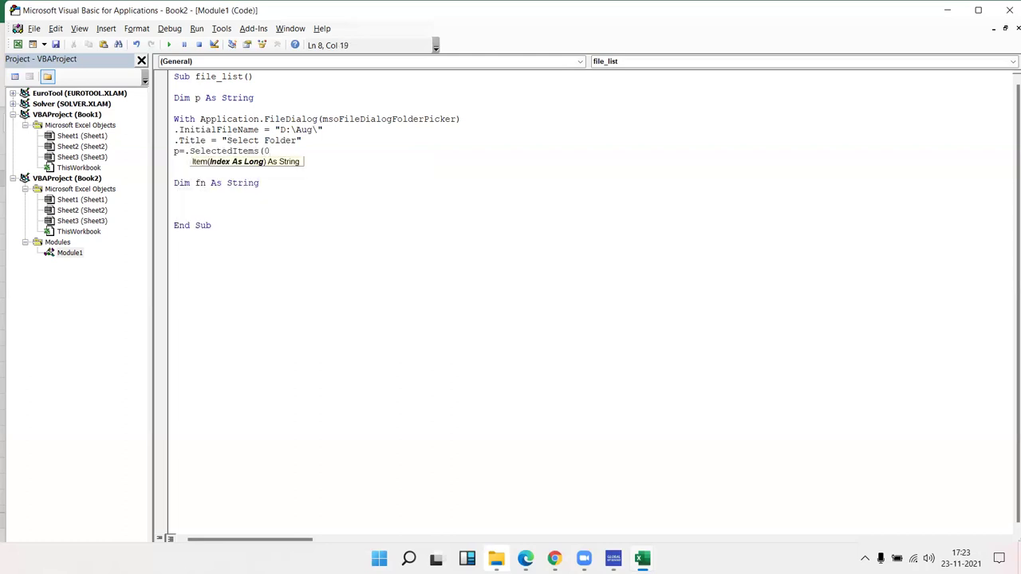
text())
key(Return)
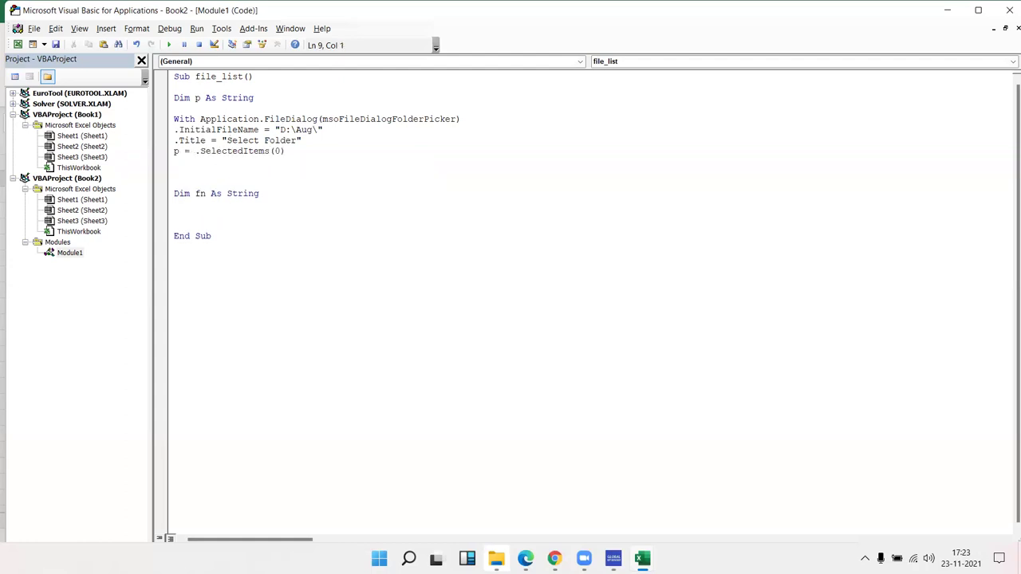
text(end with)
key(Return)
key(alt+F11)
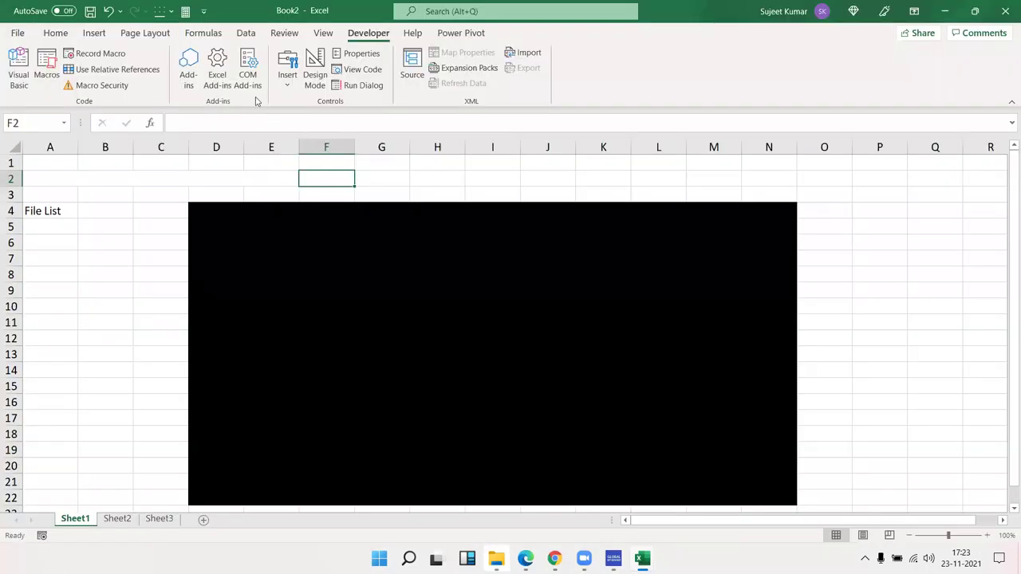
- Draw a Form Control button at F1:G2 and assign it the file_list macro
click(93, 36)
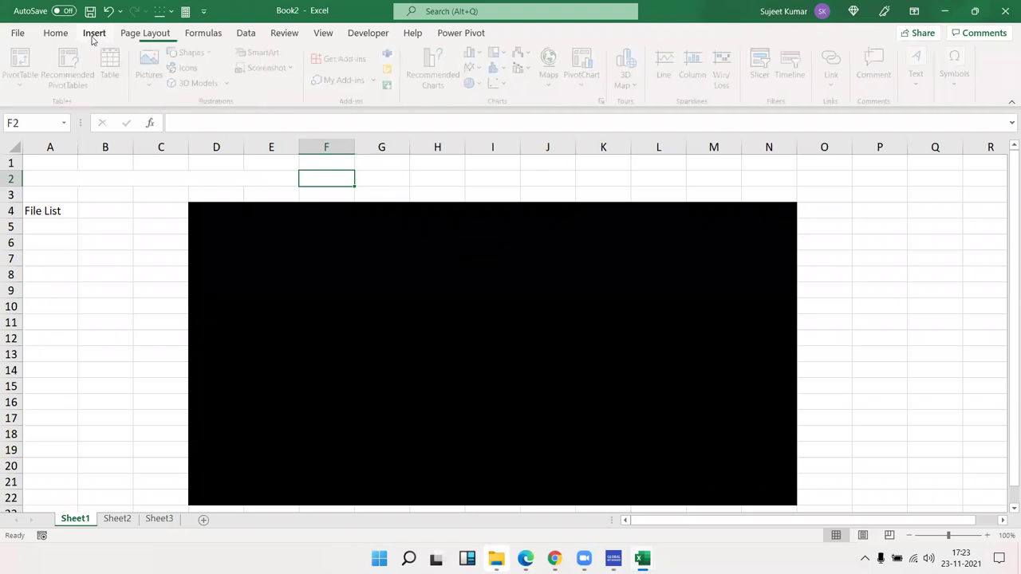
click(351, 36)
click(287, 87)
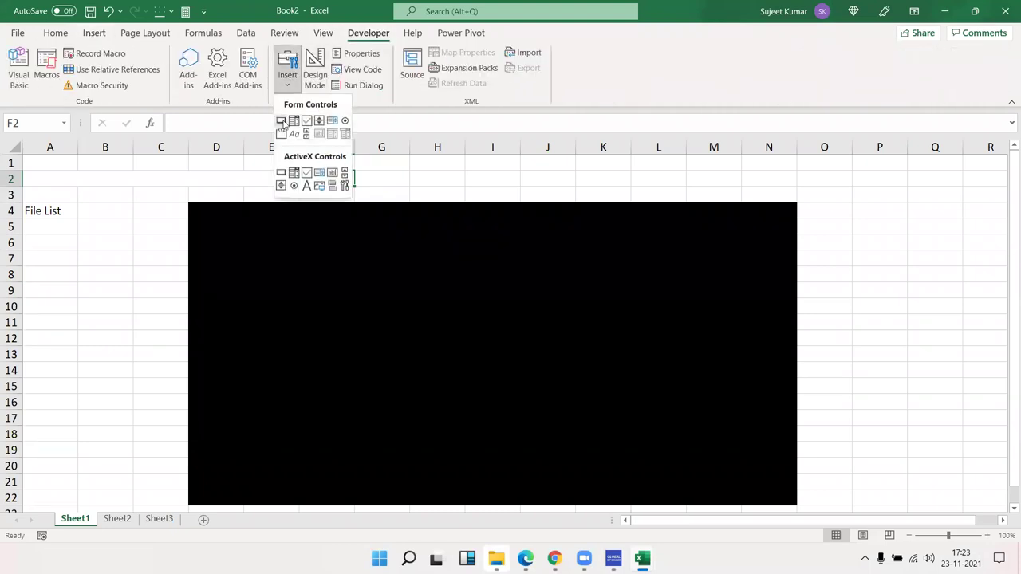
click(282, 121)
drag(315, 158, 408, 187)
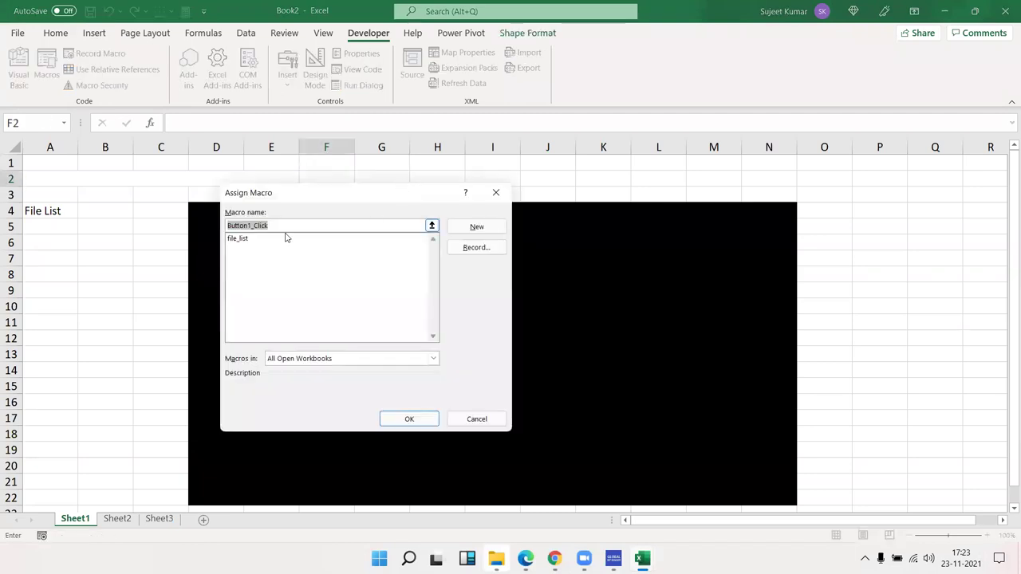
click(256, 243)
click(255, 239)
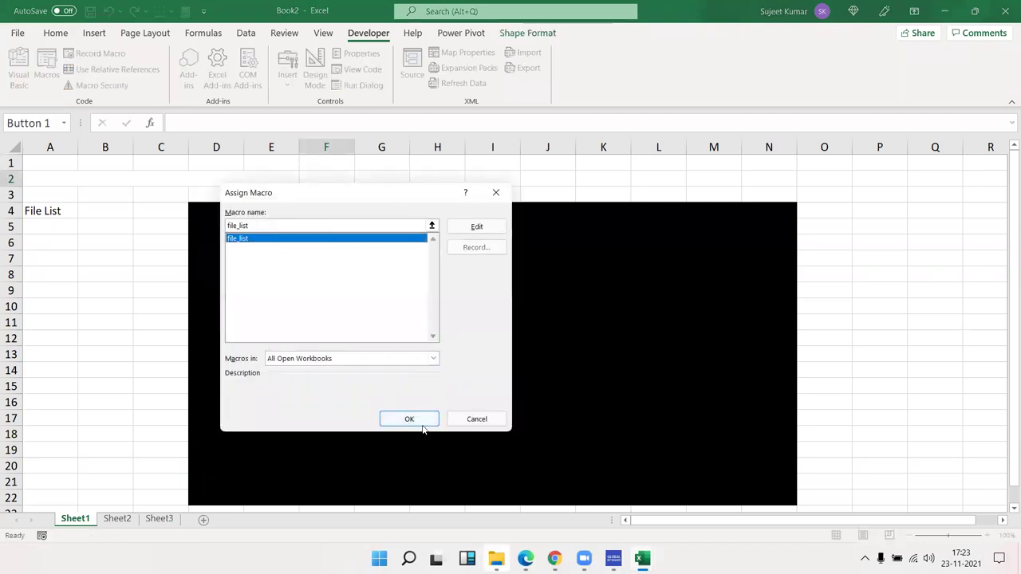
click(415, 420)
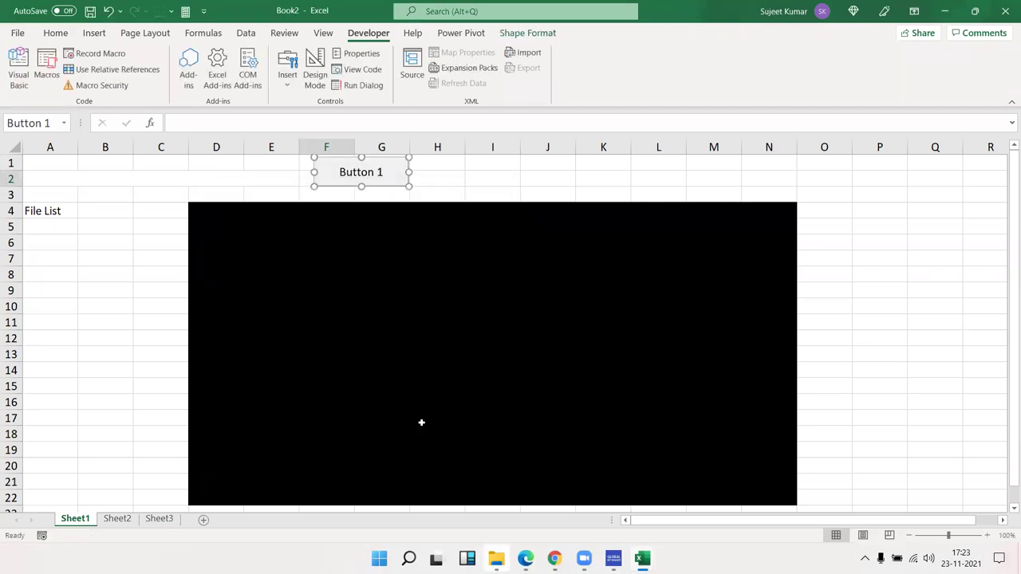
- Change the button's caption to 'Open'
right_click(375, 171)
click(415, 239)
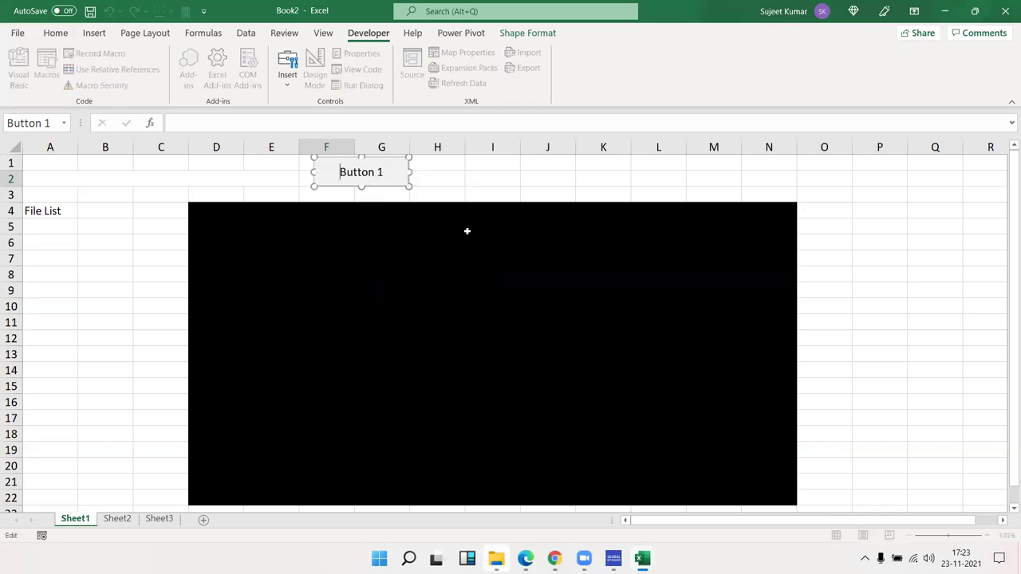
key(Delete)
key(shift+End)
key(Delete)
text(Open)
click(479, 180)
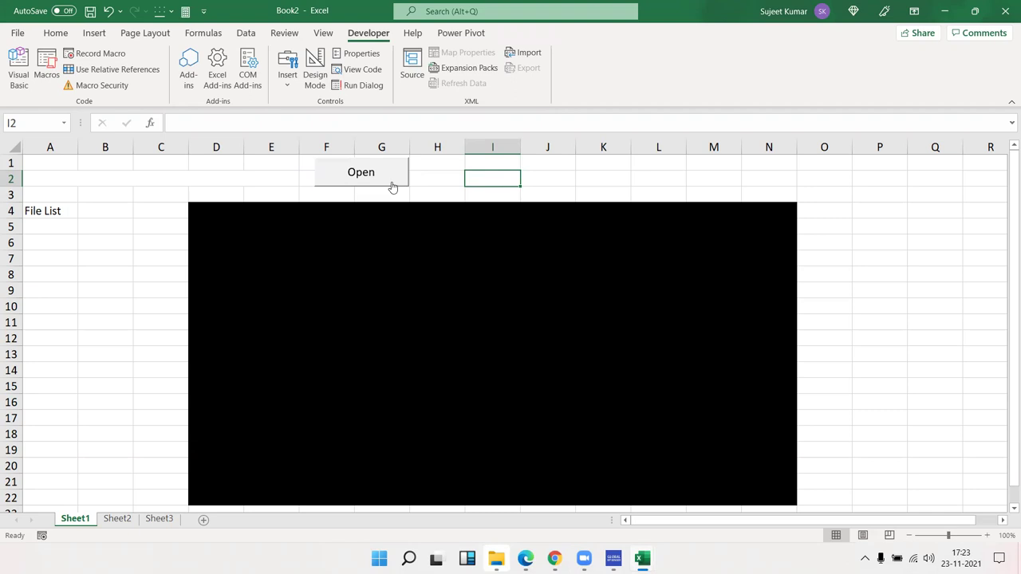
click(292, 88)
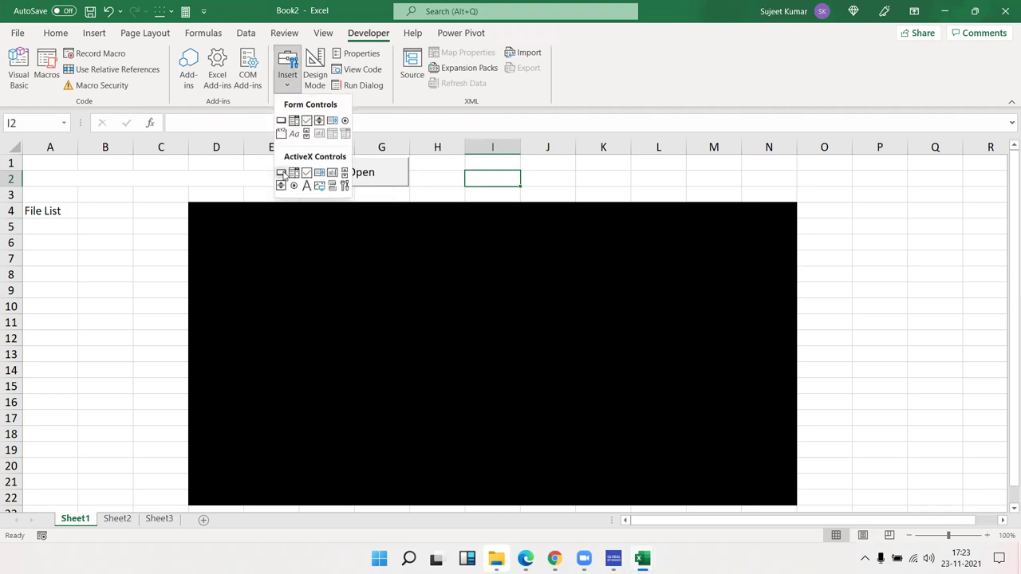
- Run the file_list macro from the Open button and debug the run-time error it raises
click(484, 173)
key(alt+F11)
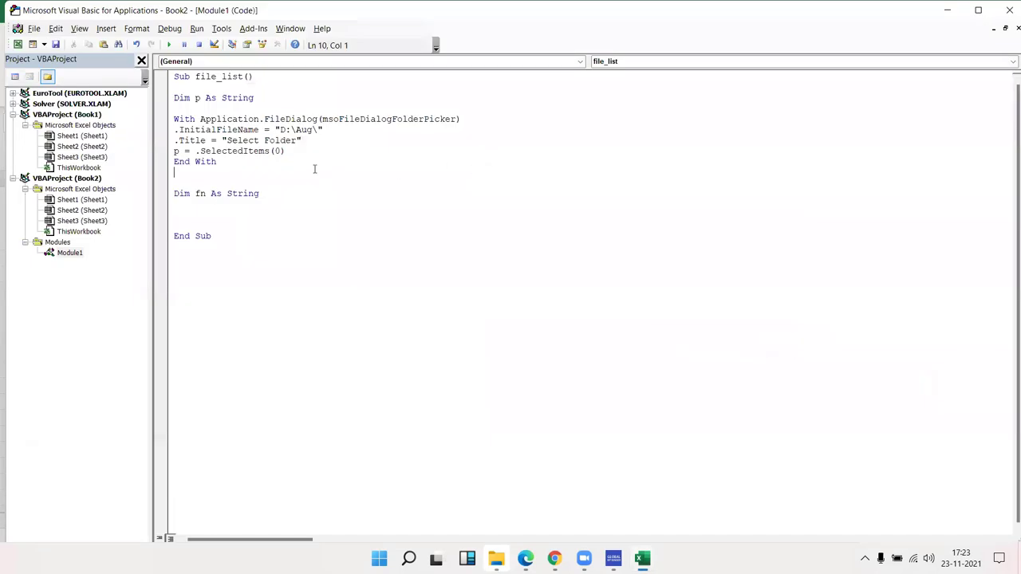
key(ctrl+a)
key(alt+F11)
click(449, 189)
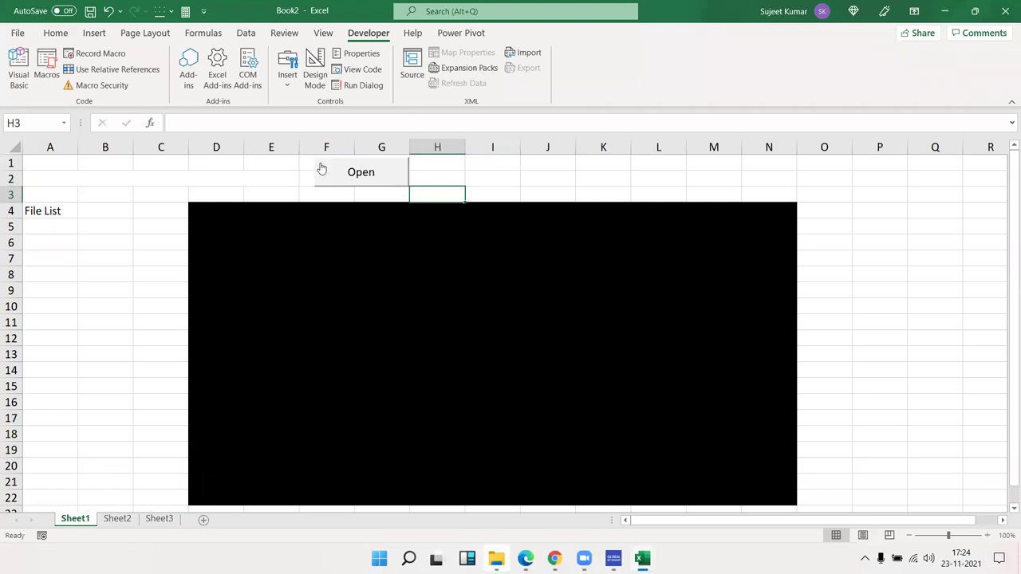
click(388, 183)
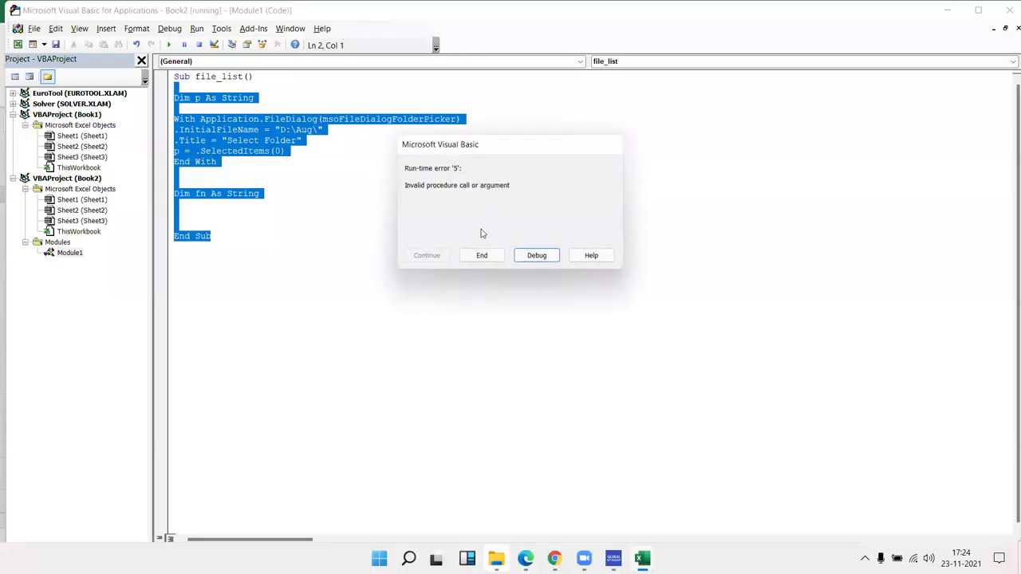
click(532, 260)
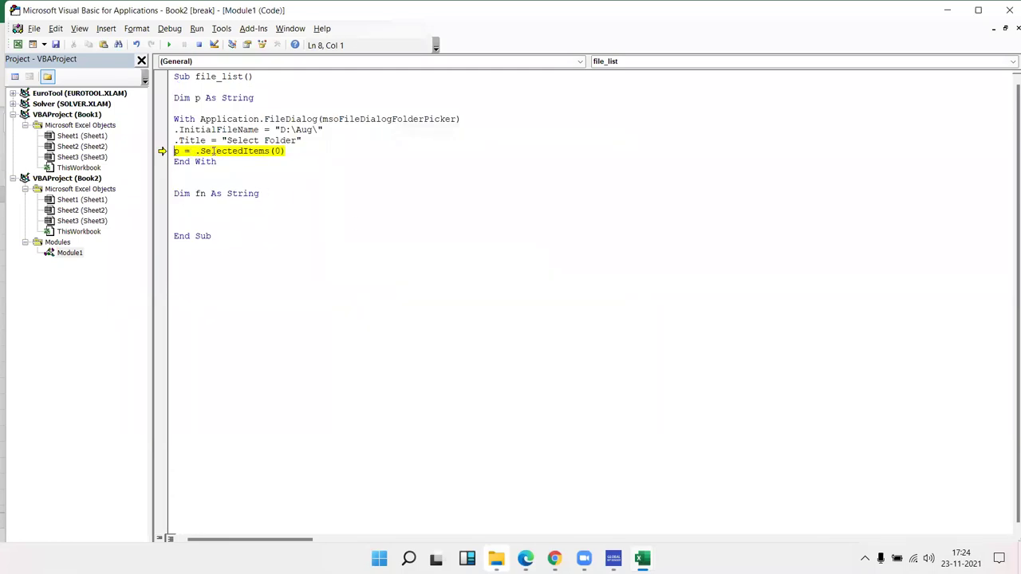
- Change the SelectedItems index from 0 to 1 and resume the macro
click(281, 152)
key(BackSpace)
text(1)
click(292, 176)
click(170, 44)
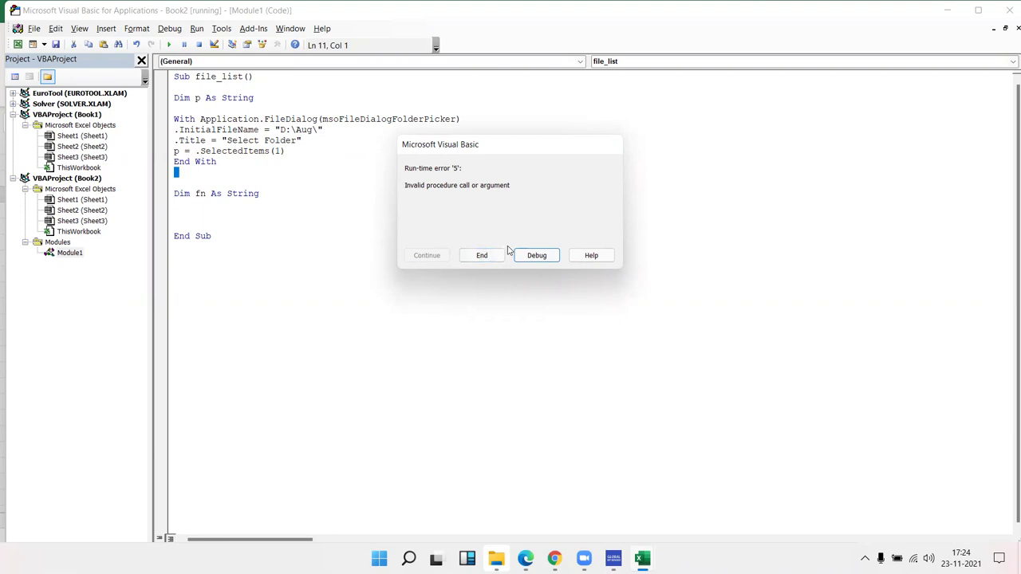
- After the error repeats, try dropping the index, then restore SelectedItems(0) after the compile error
click(533, 257)
text(.)
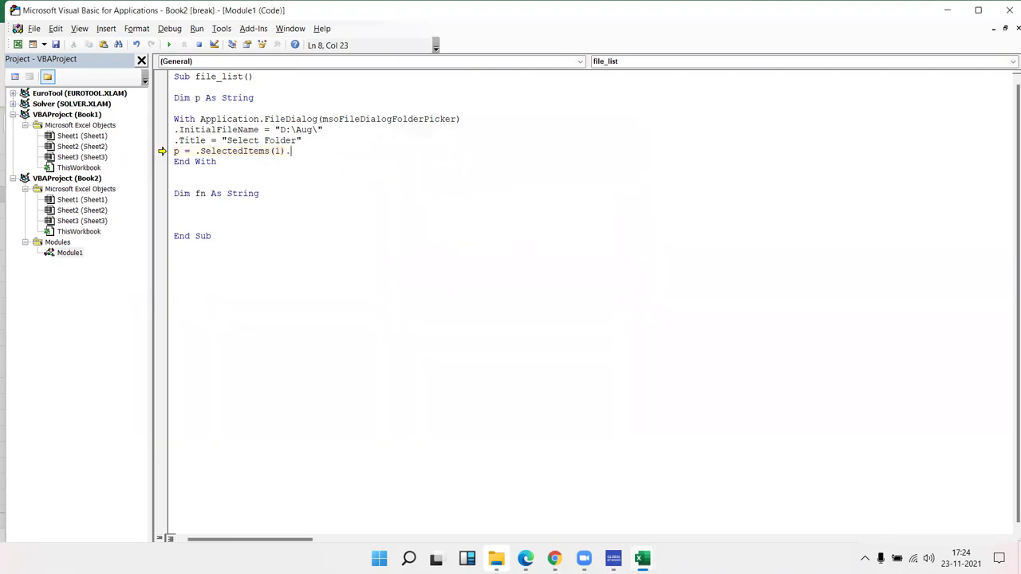
key(BackSpace)
key(BackSpace)
key(BackSpace)
click(300, 168)
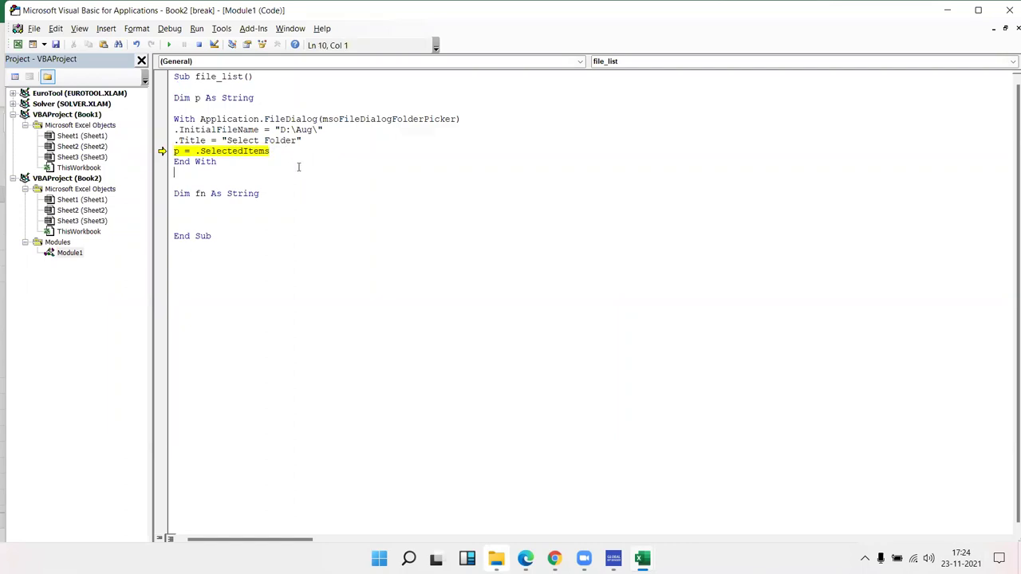
click(165, 44)
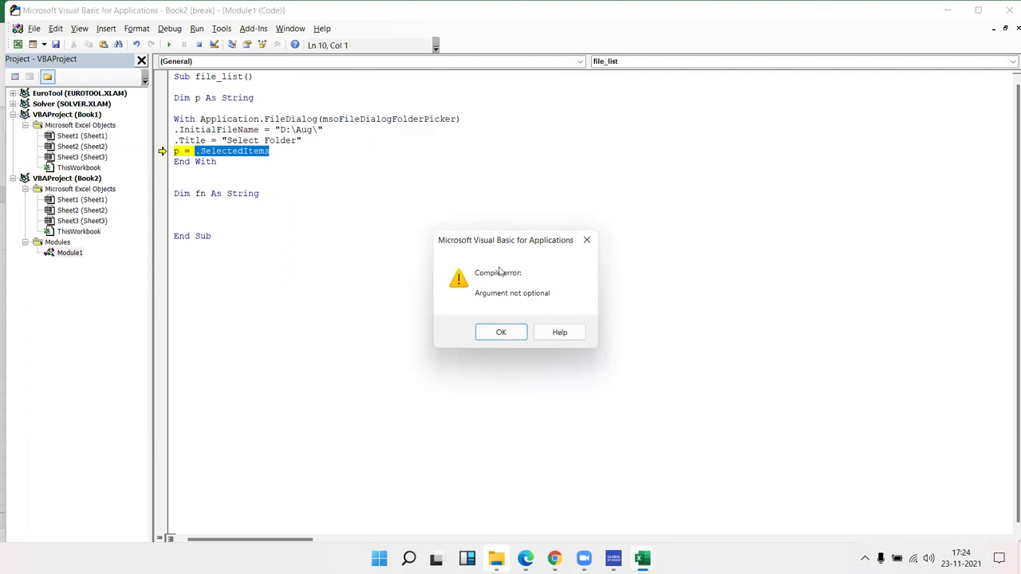
click(515, 336)
click(270, 140)
click(270, 151)
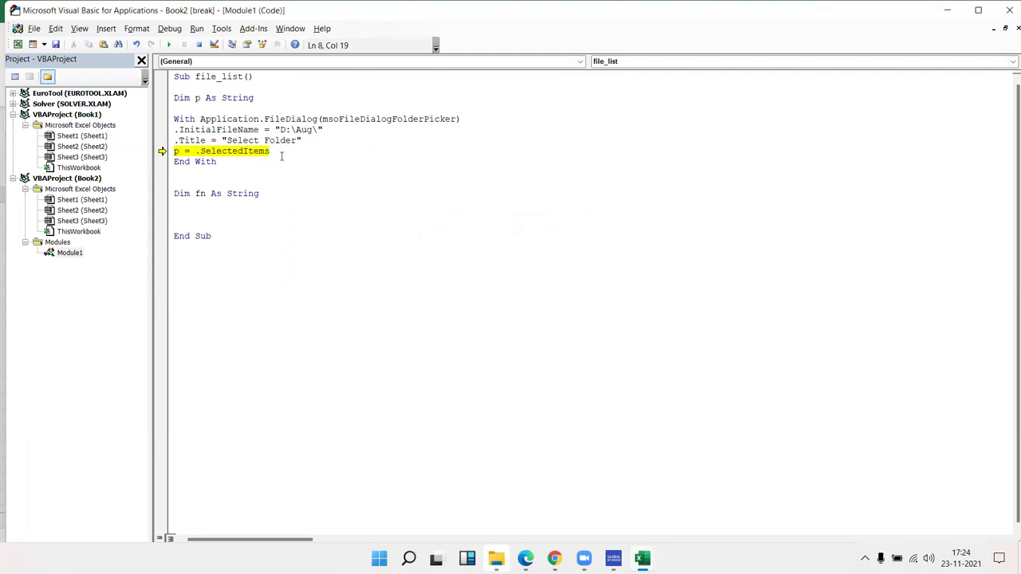
text(()
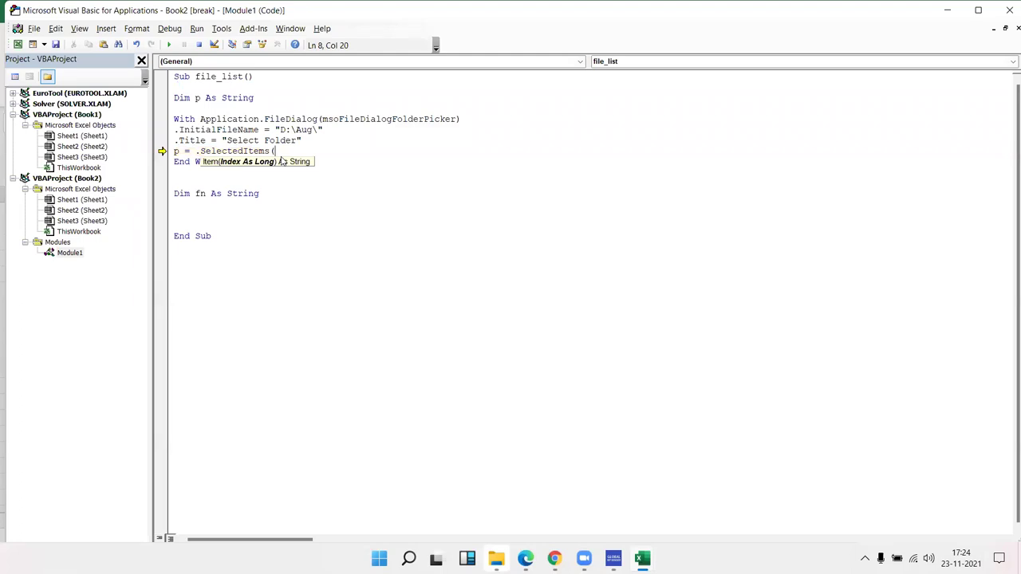
text())
text(0)
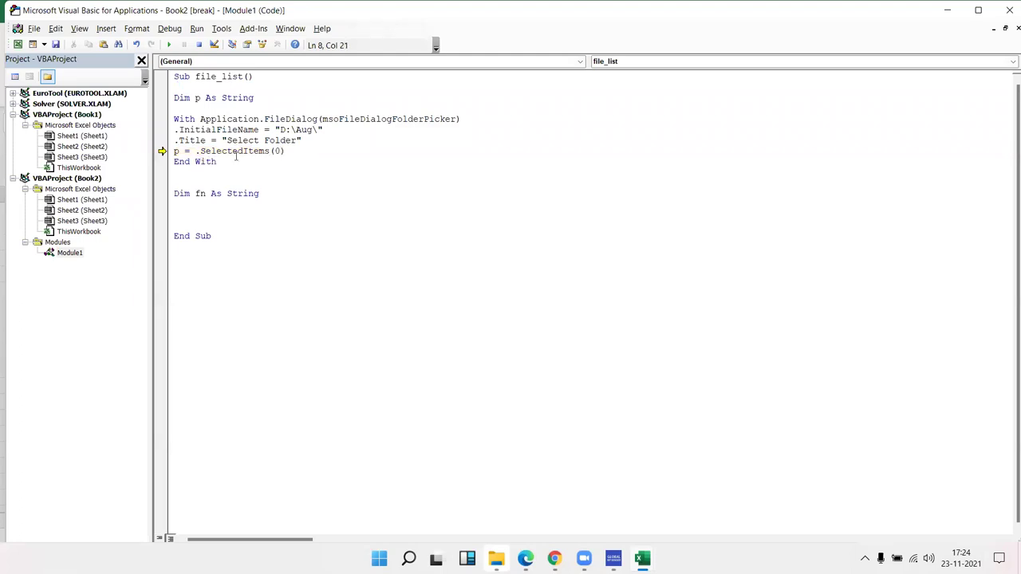
- Add a .Show line above p = .SelectedItems(0), reset the macro, and return to Excel
click(225, 162)
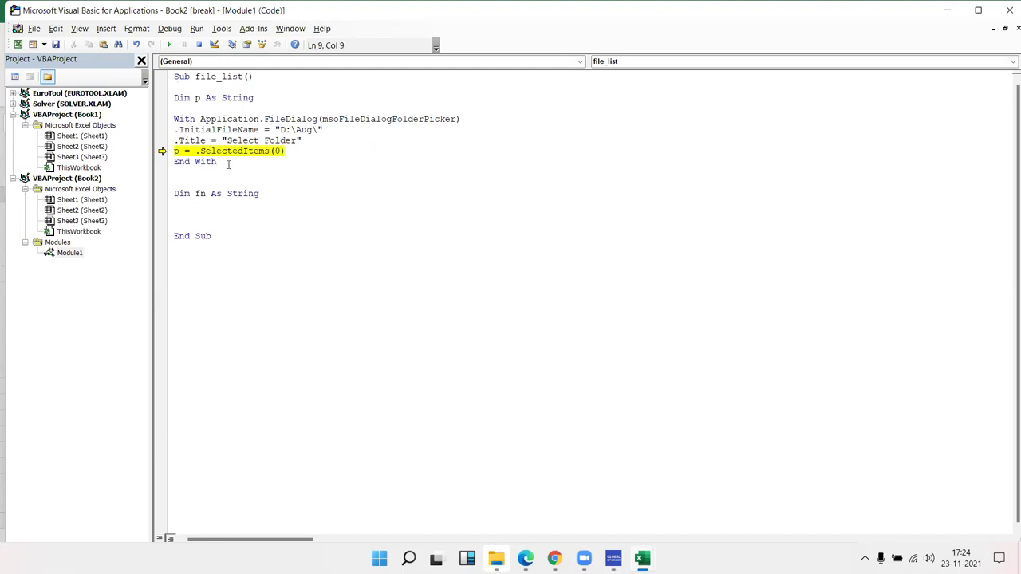
key(Home)
key(Up)
key(Return)
key(Up)
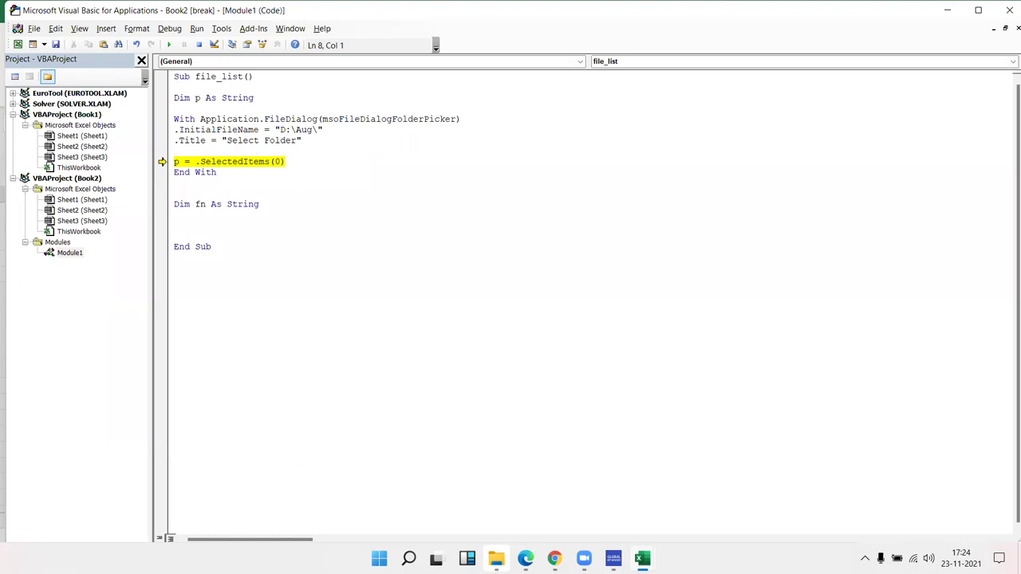
text(.sh)
key(Tab)
key(Down)
key(Down)
key(Up)
click(199, 45)
key(alt+F11)
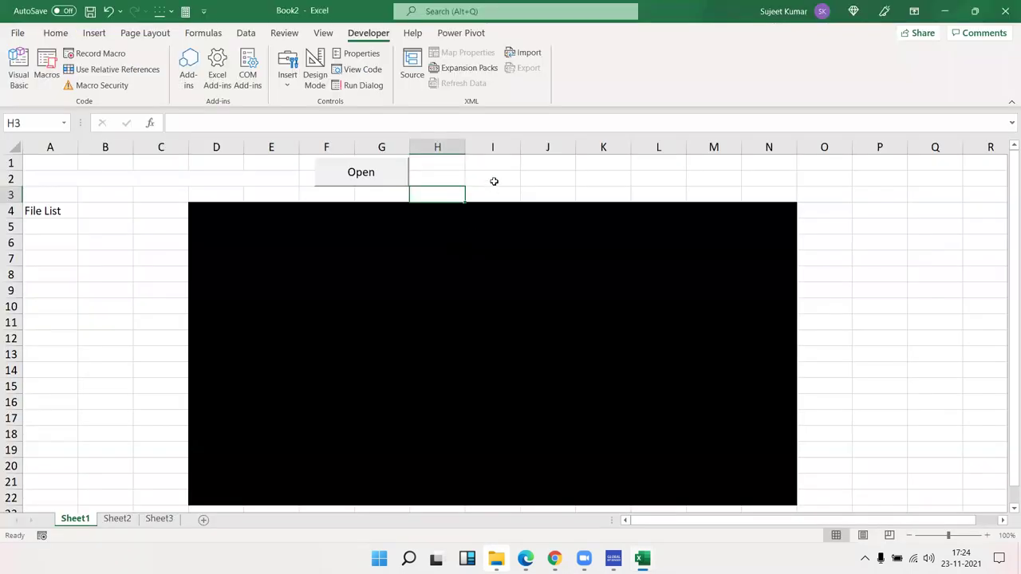
- Run the Open macro and choose the D:\Aug folder in the Select Folder dialog
click(494, 181)
click(388, 176)
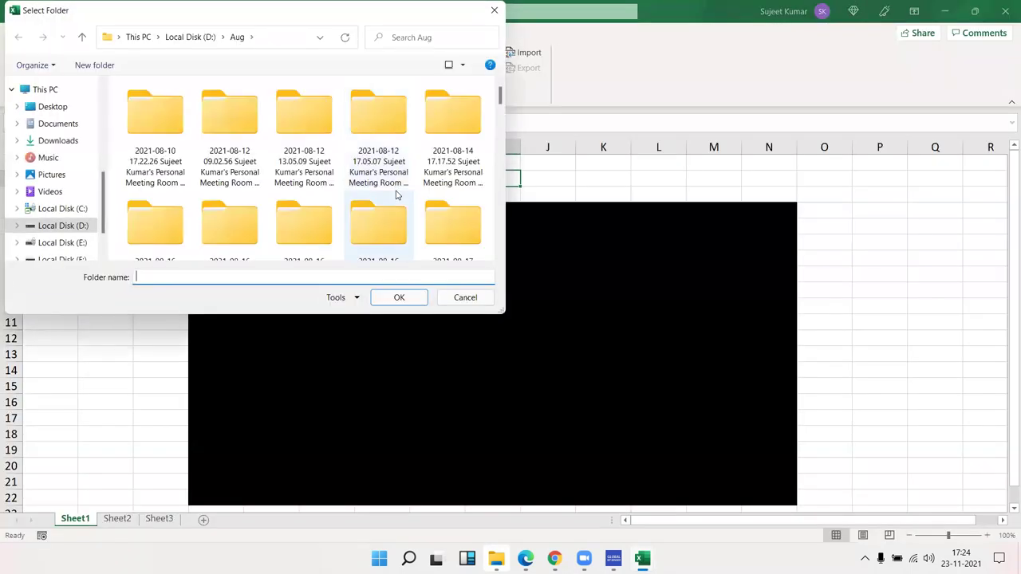
scroll(220, 154, down, 1)
scroll(221, 154, down, 5)
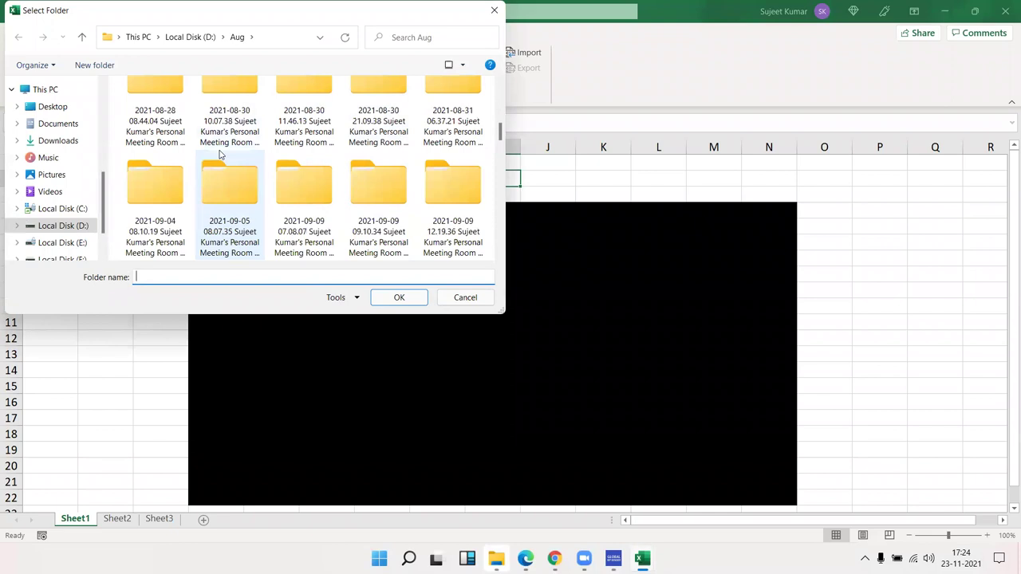
scroll(220, 154, down, 5)
scroll(220, 153, down, 3)
scroll(220, 154, up, 5)
scroll(221, 84, up, 5)
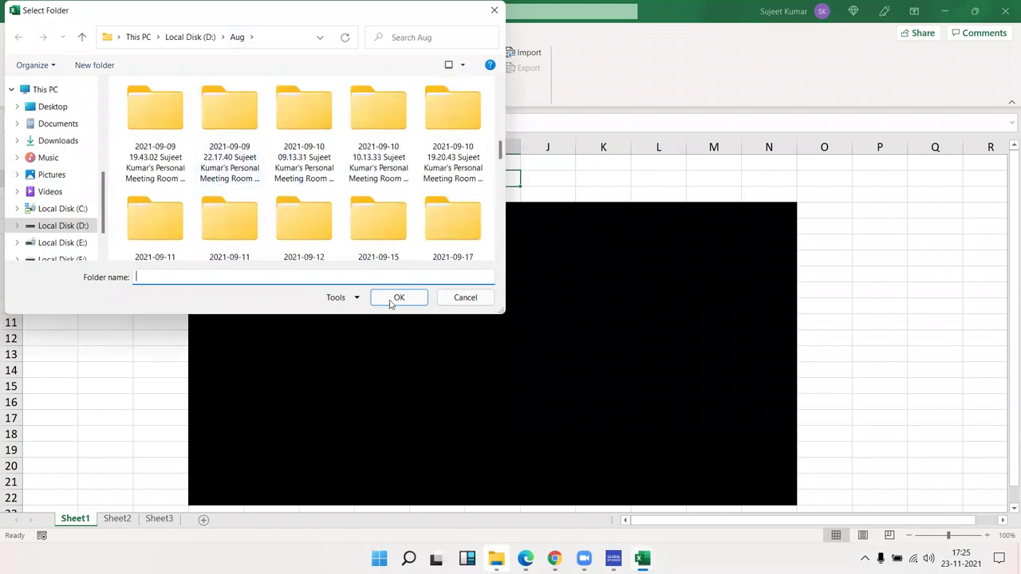
click(393, 300)
- Debug the error by changing SelectedItems(0) to SelectedItems(1), continue, and check cell A2
click(535, 255)
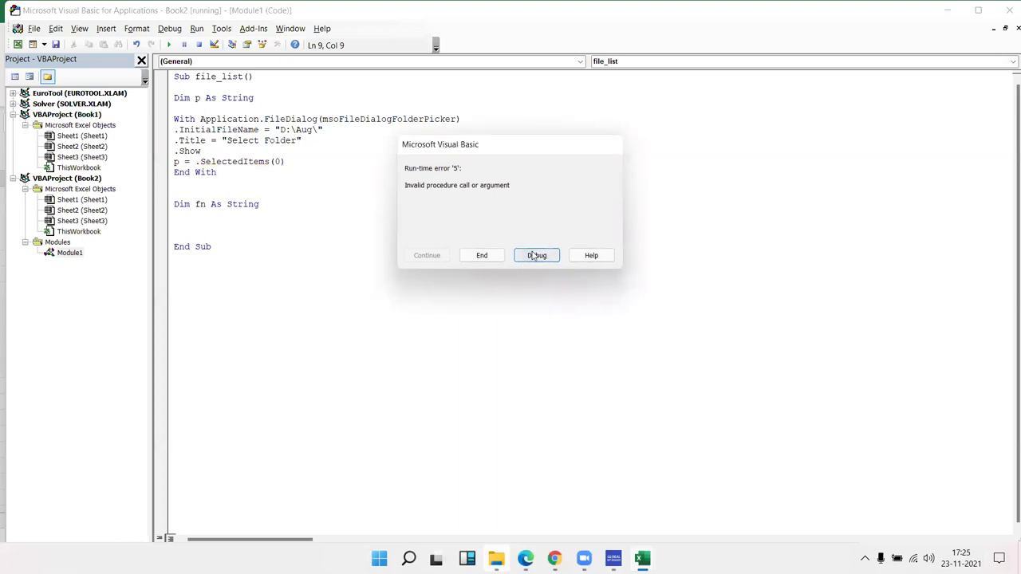
double_click(277, 161)
text(1)
click(329, 193)
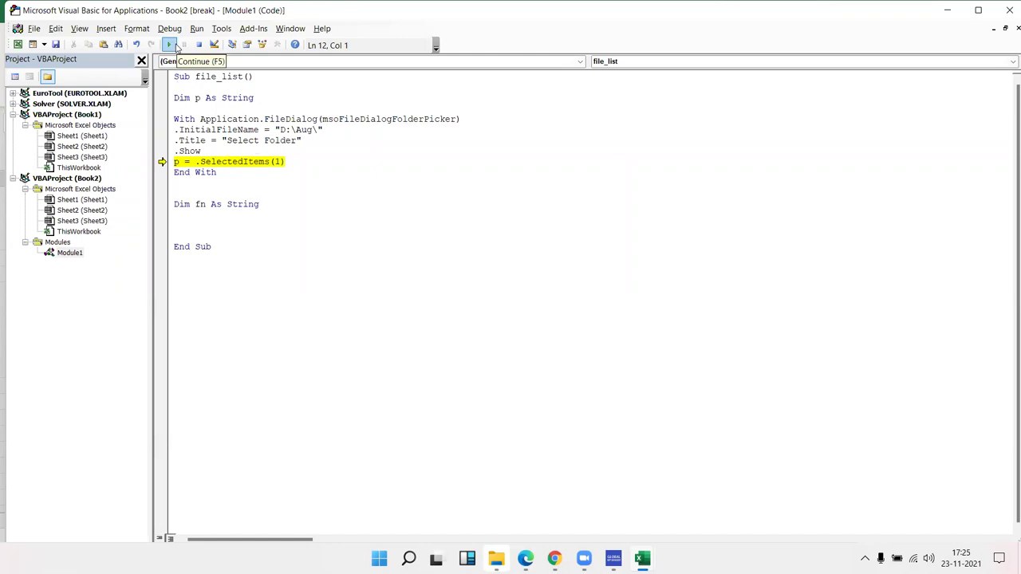
click(169, 45)
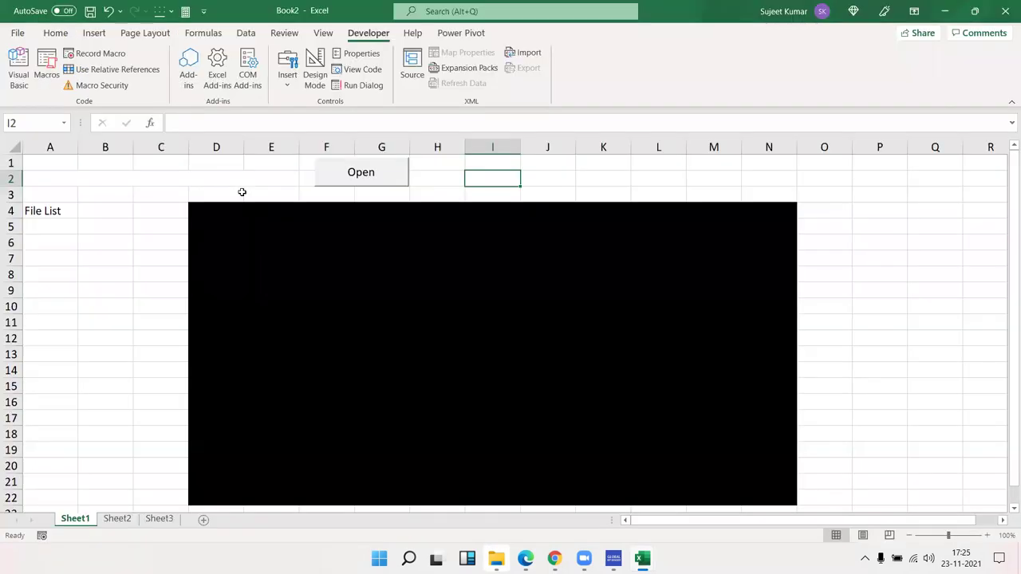
click(219, 179)
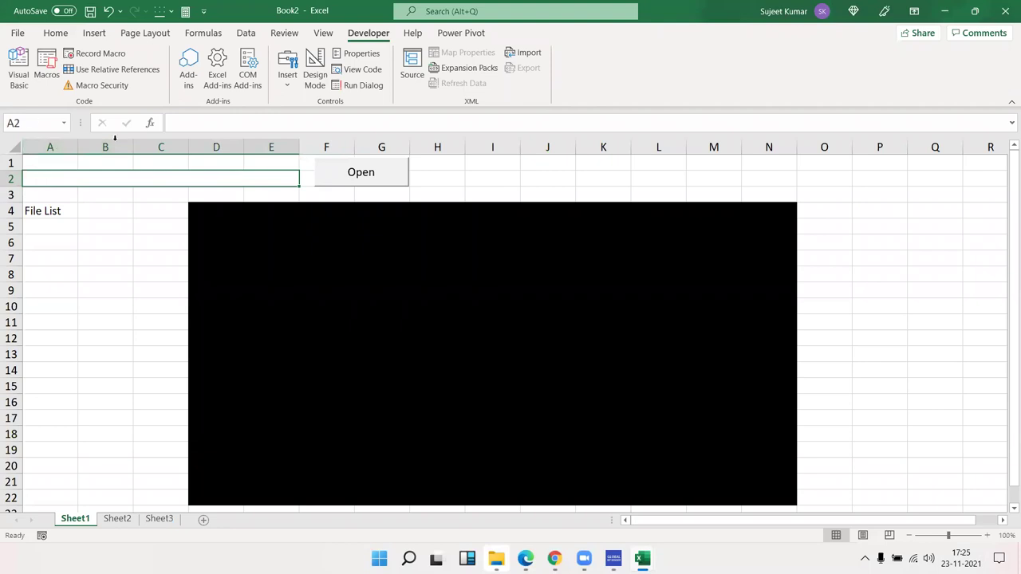
- Add the line range("A2").Value = p below End With
key(alt+F11)
key(Return)
key(Return)
key(Up)
key(Up)
text(range("A)
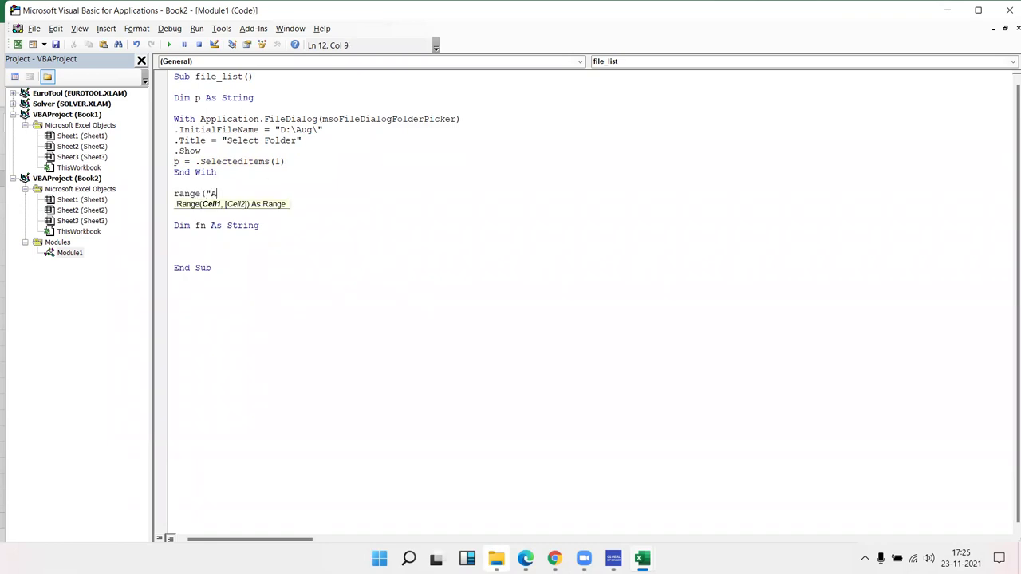
text(2"))
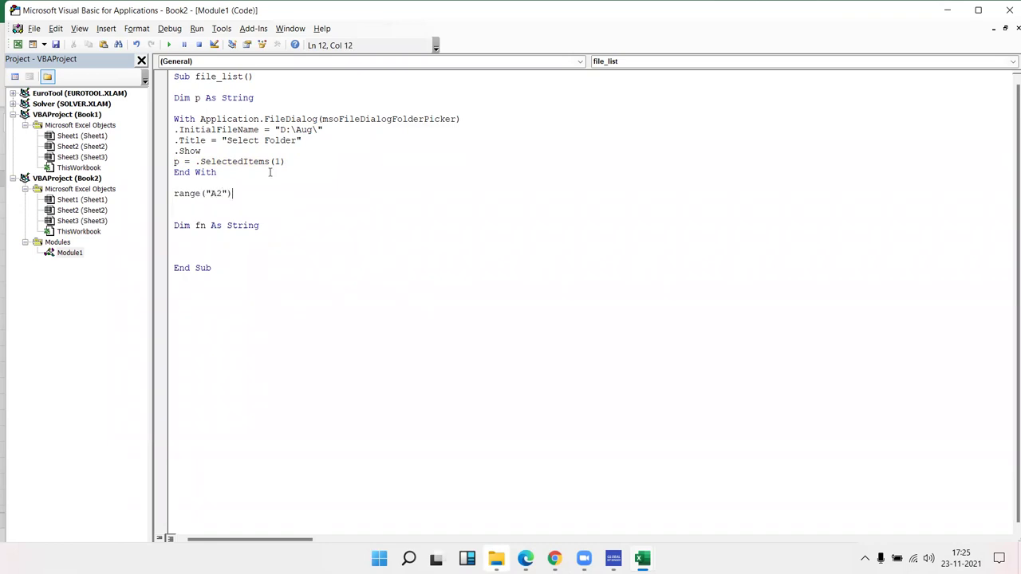
text(.Value = p-)
key(BackSpace)
- Rerun the Open macro with the Aug folder and check that A2 shows D:\Aug
click(315, 140)
click(326, 152)
key(alt+F11)
click(511, 160)
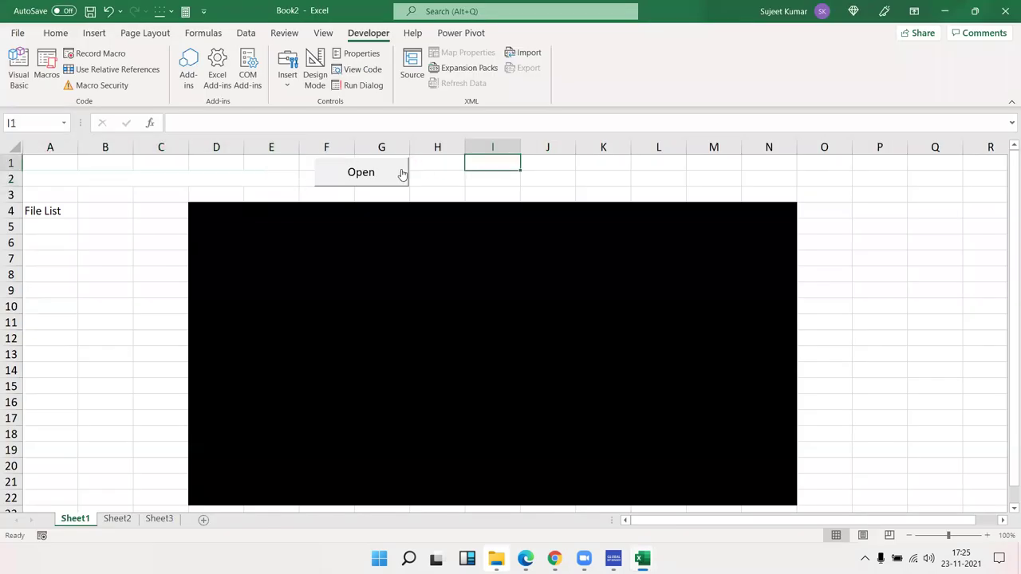
click(402, 175)
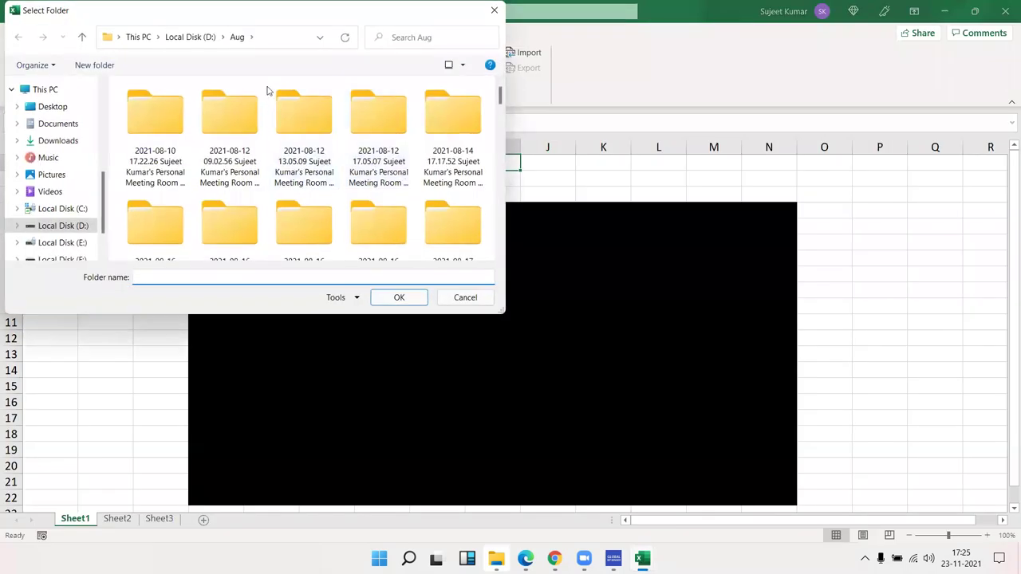
click(396, 296)
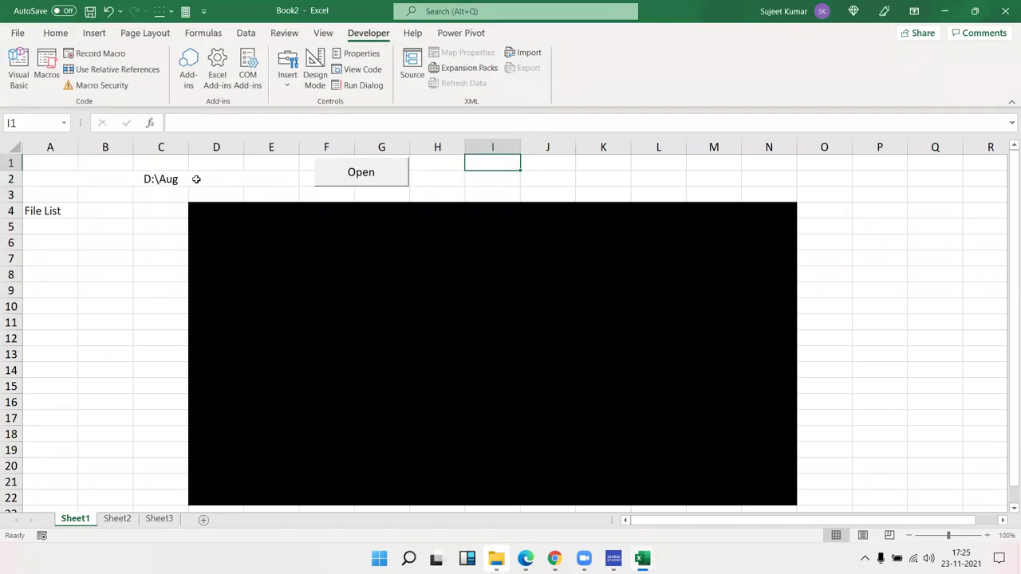
click(196, 179)
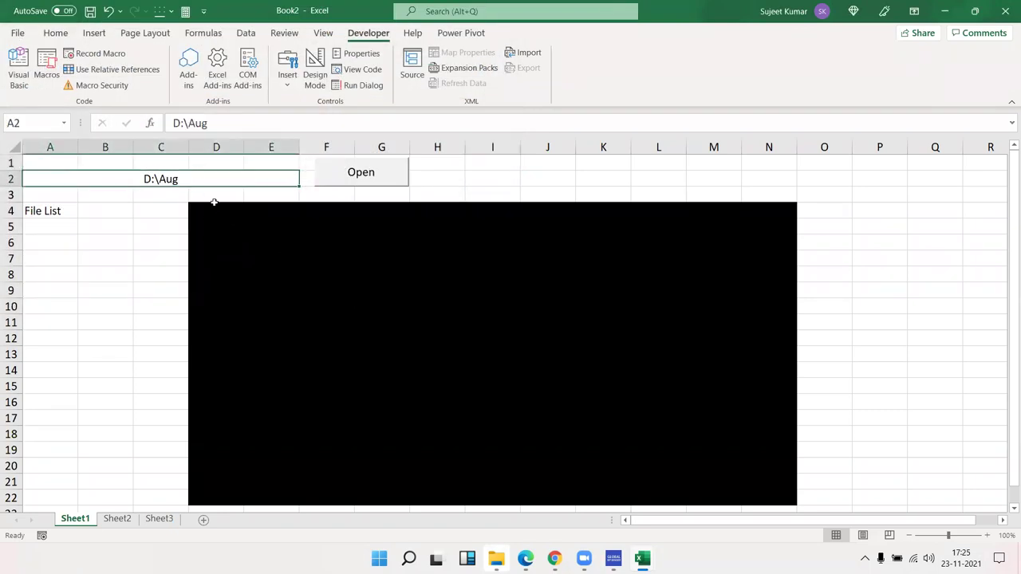
- Add p = p & "\" after End With to give the path a trailing backslash
key(alt+F11)
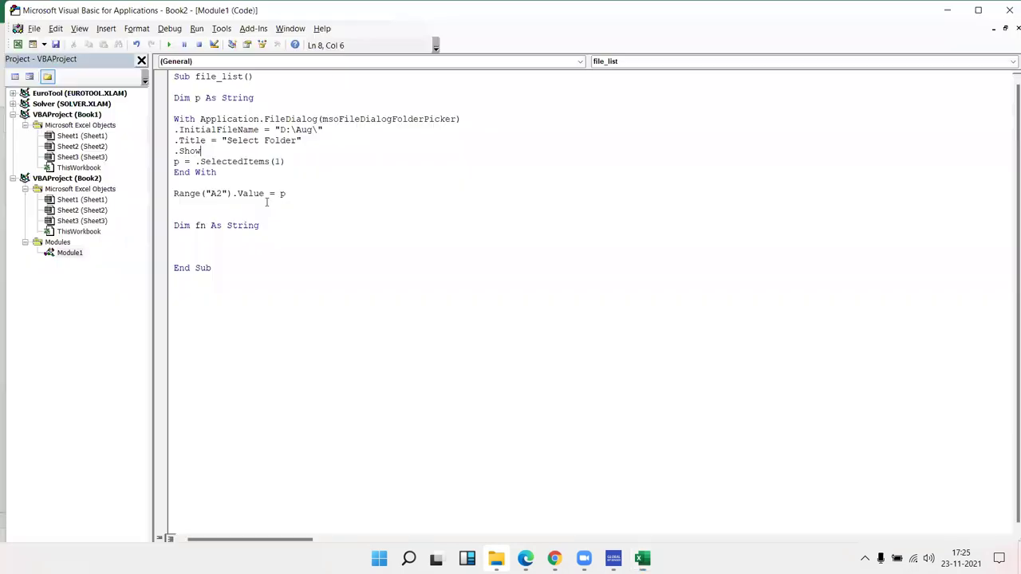
click(295, 194)
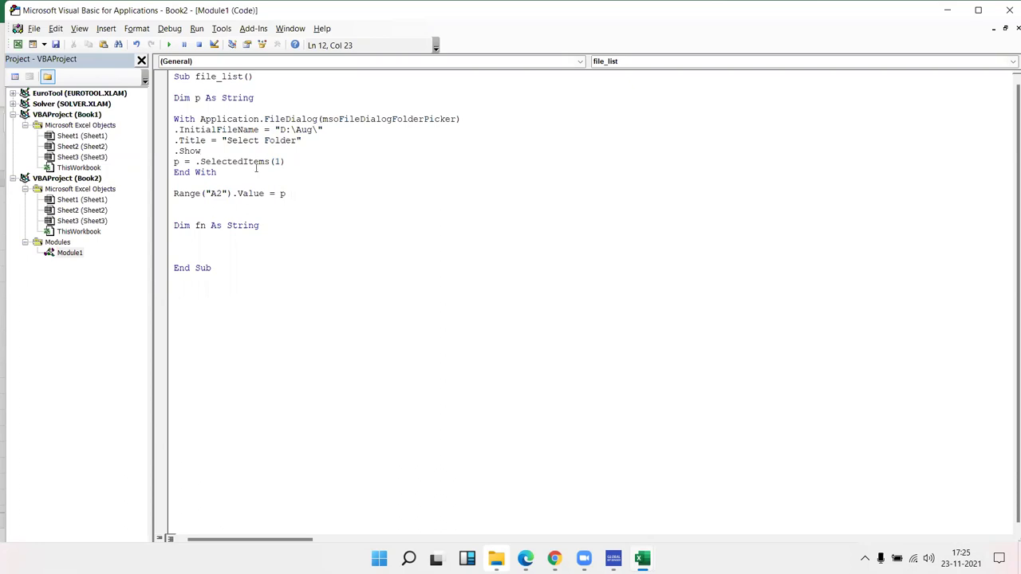
key(Up)
key(Return)
key(Up)
text(p=)
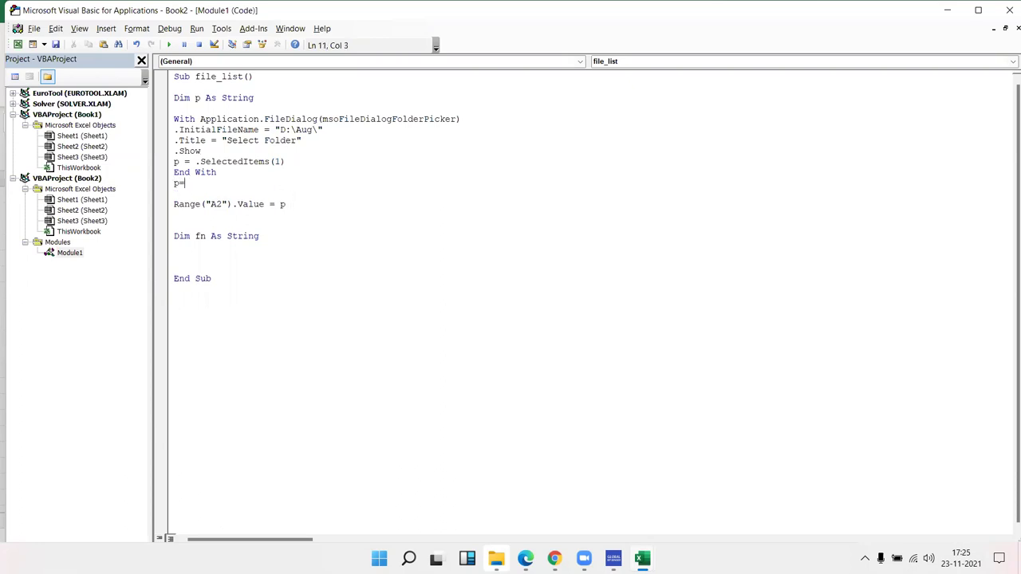
text(p &)
text("\")
click(213, 228)
- Below the fn declaration, start the line fn=dir(p & "*.mpg4"
click(245, 248)
key(Return)
key(Return)
key(Up)
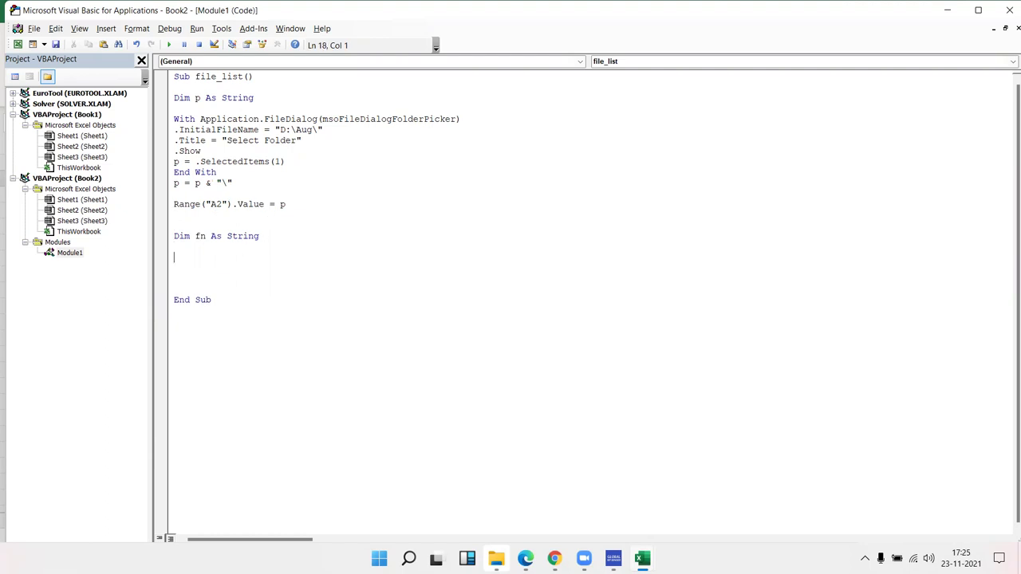
text(do whi)
key(BackSpace)
key(BackSpace)
key(BackSpace)
key(BackSpace)
key(BackSpace)
key(BackSpace)
text(fn=)
text(dir()
text(p )
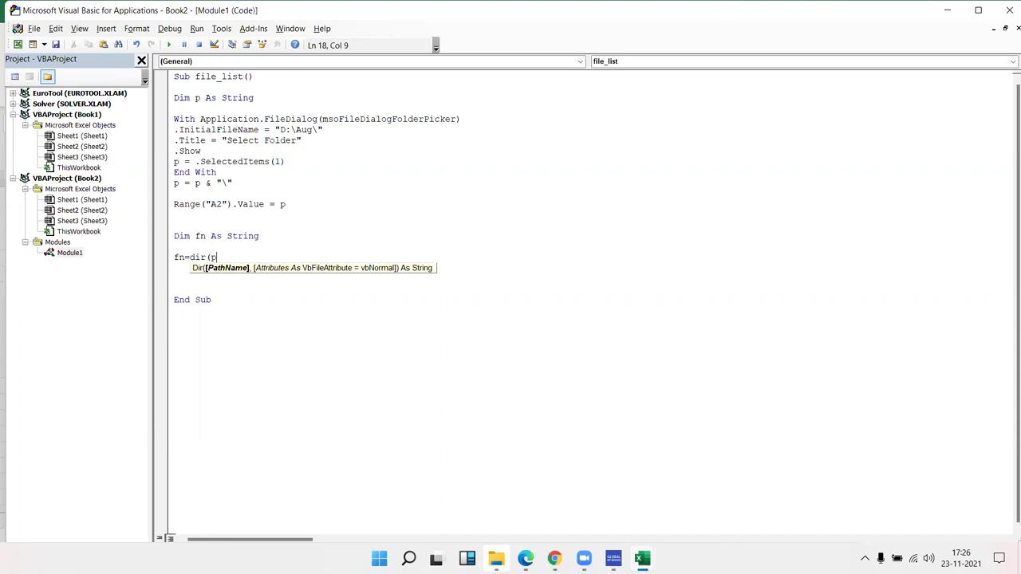
text(& )
text("*.mpg4)
text(")
text(,)
- Finish the Dir call with vbNormal and open a Do While fn<>"" loop
key(Down)
key(Down)
key(Down)
key(Down)
key(Down)
key(Tab)
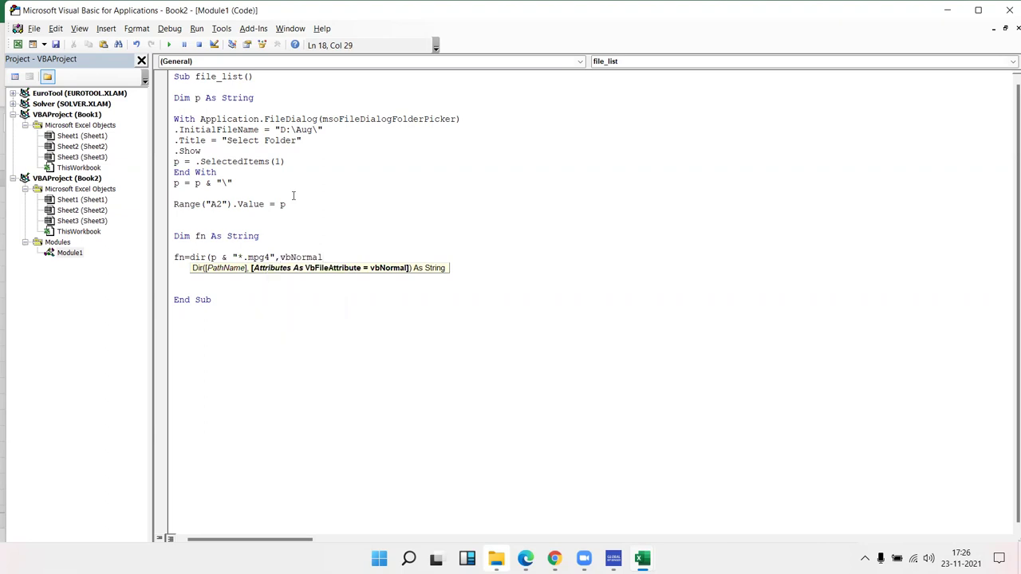
text())
key(Down)
key(Return)
key(Return)
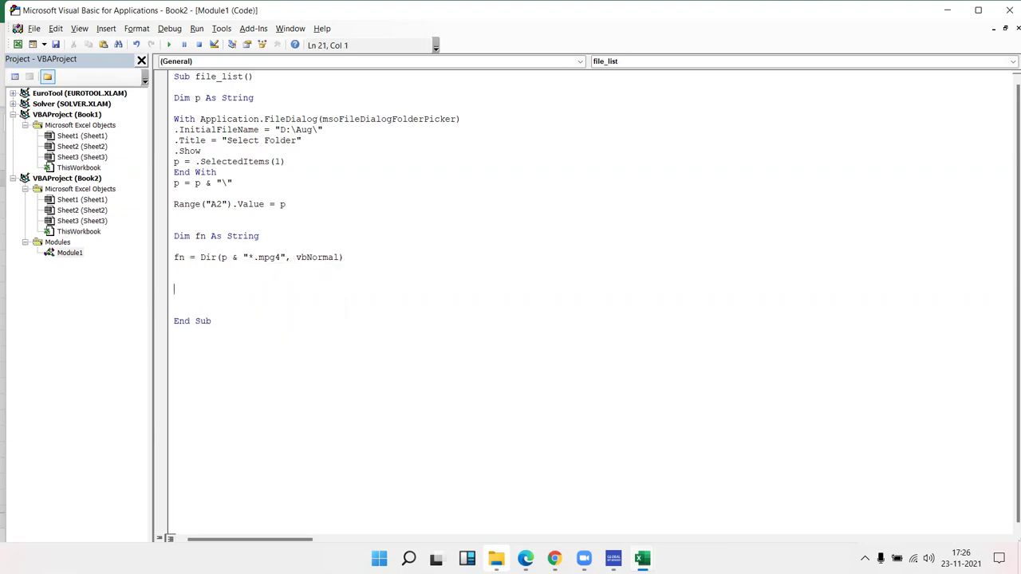
text(do while fn<>"")
key(Return)
- Write the loop body Range("A65000").End(xlUp).Offset(1,0).Value = p
text(range()
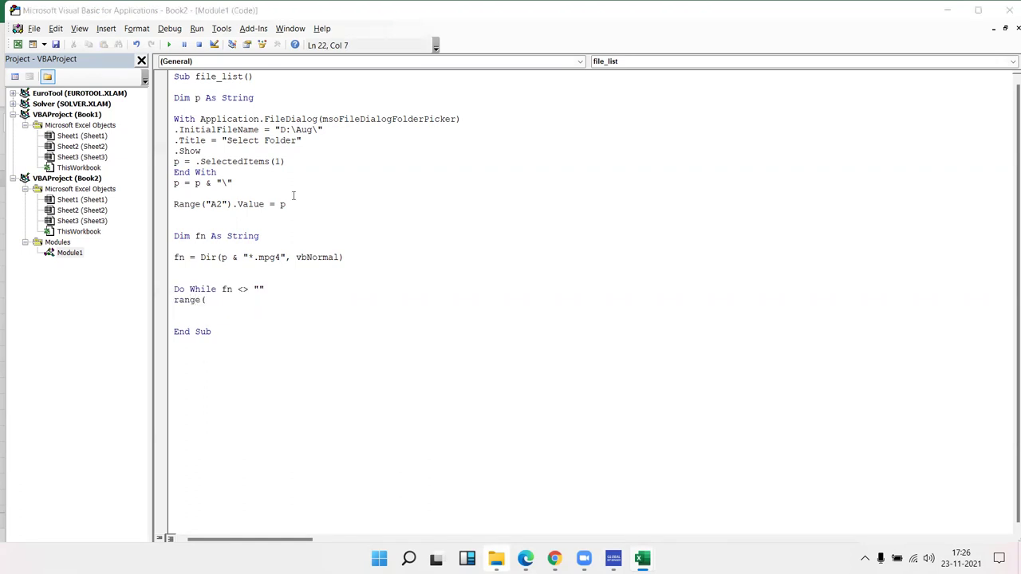
key(alt+F11)
key(alt+F11)
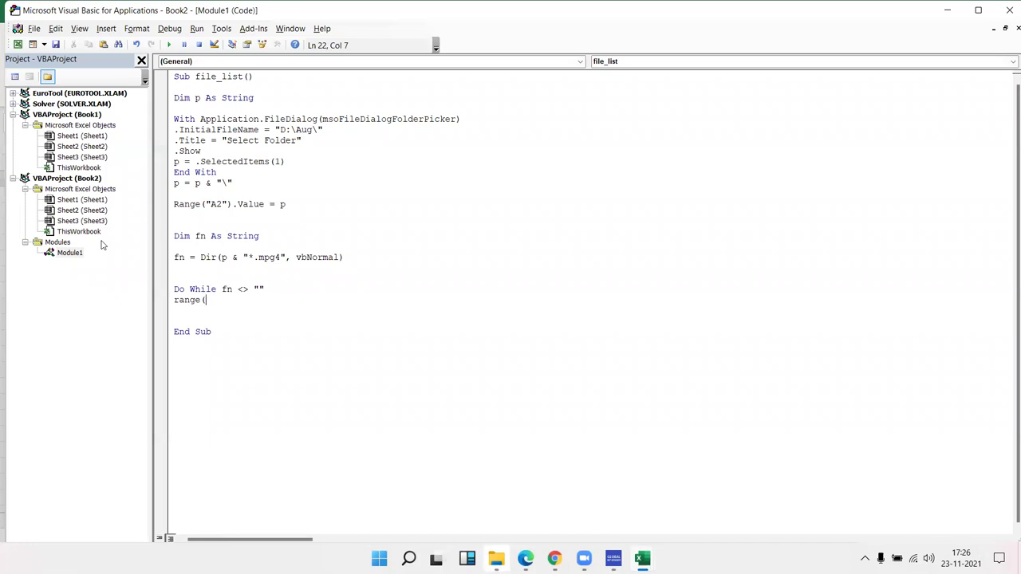
text("A65000"))
text(.End)
key(Escape)
text((xlUp)
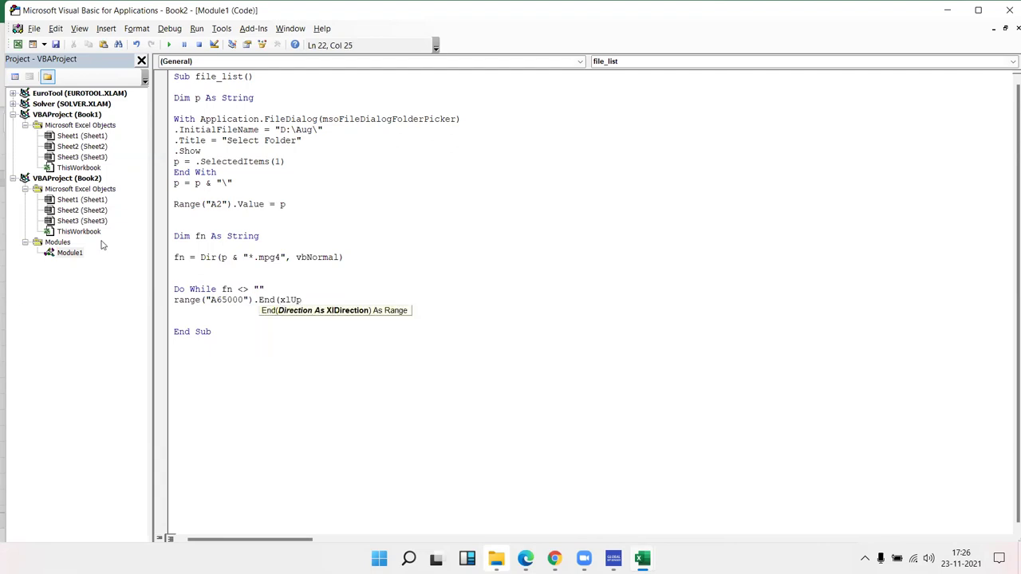
text().O)
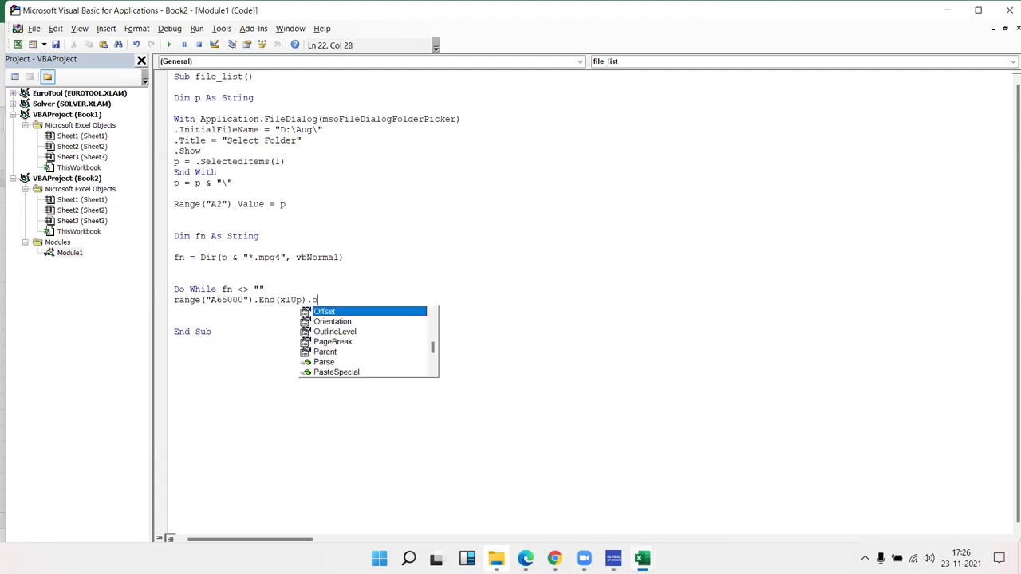
text(f)
key(Tab)
text((1,0)
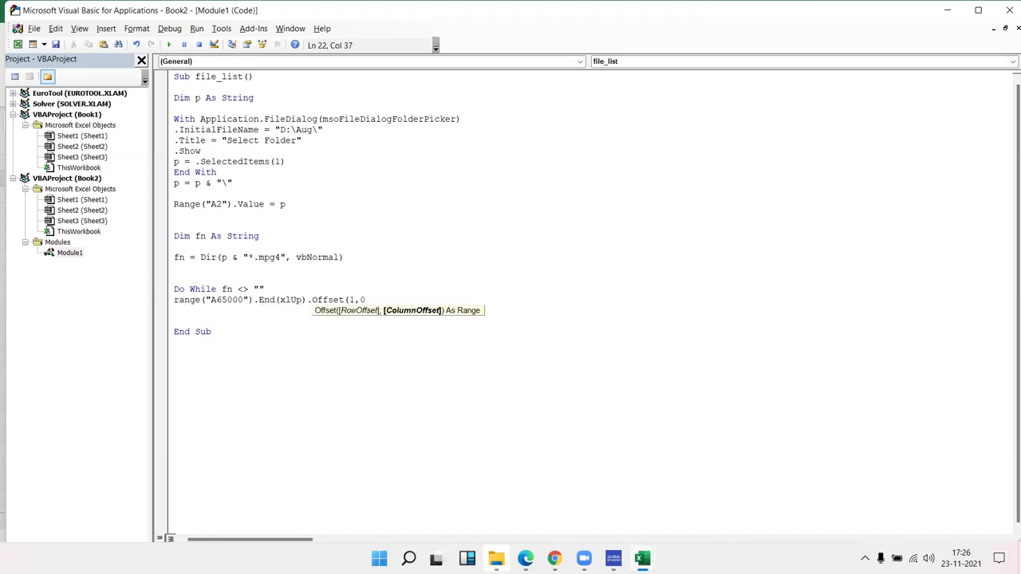
text().v)
key(Tab)
text(= p)
key(Return)
key(Return)
- Add fn = Dir() and a closing Loop line, then return to Excel
text(n)
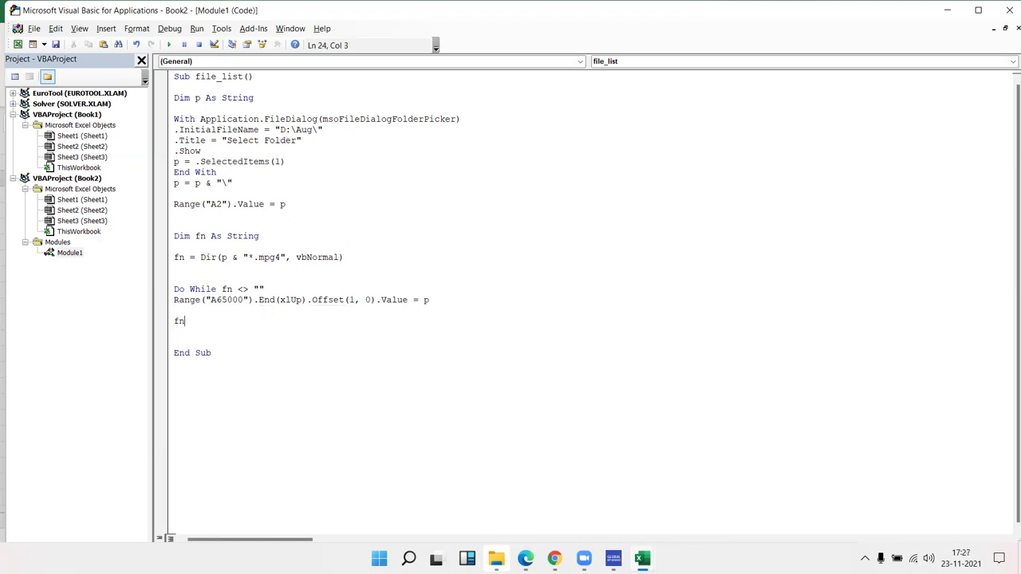
text(=di())
key(Return)
key(Return)
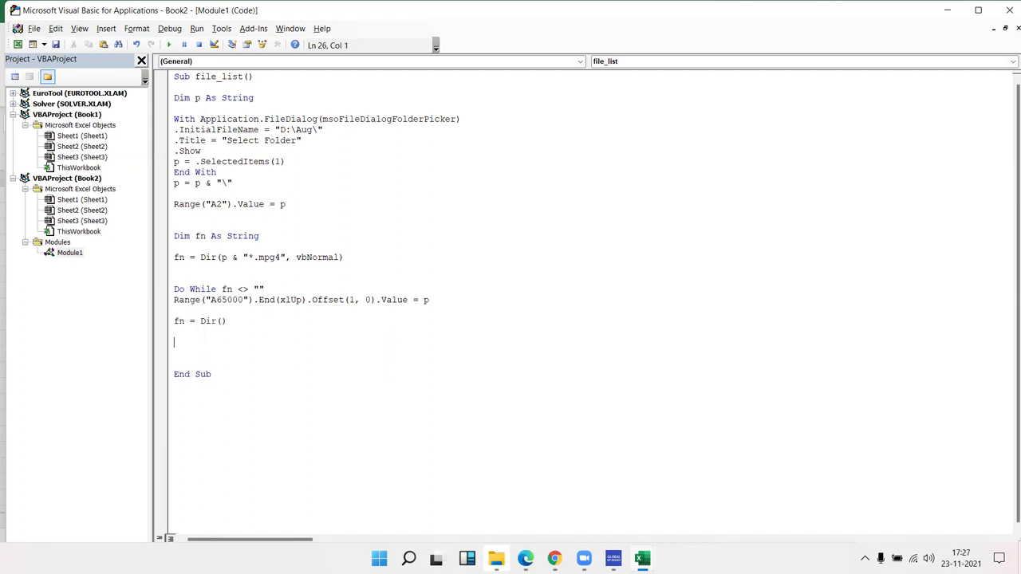
text(loop()
key(BackSpace)
key(Return)
key(alt+F11)
- Run the Open macro on the Aug folder and select cell A5 under File List
click(481, 165)
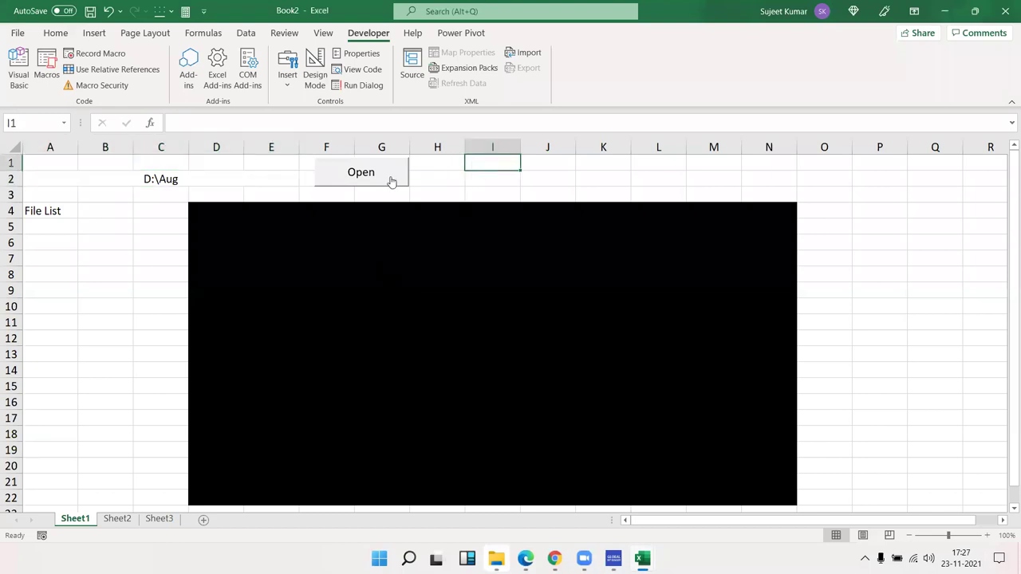
click(391, 182)
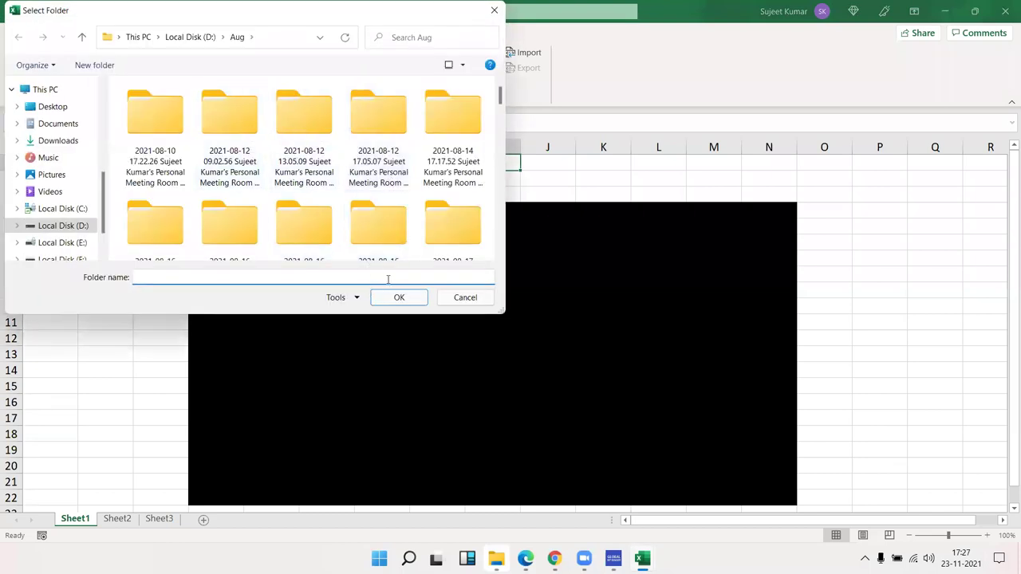
click(399, 297)
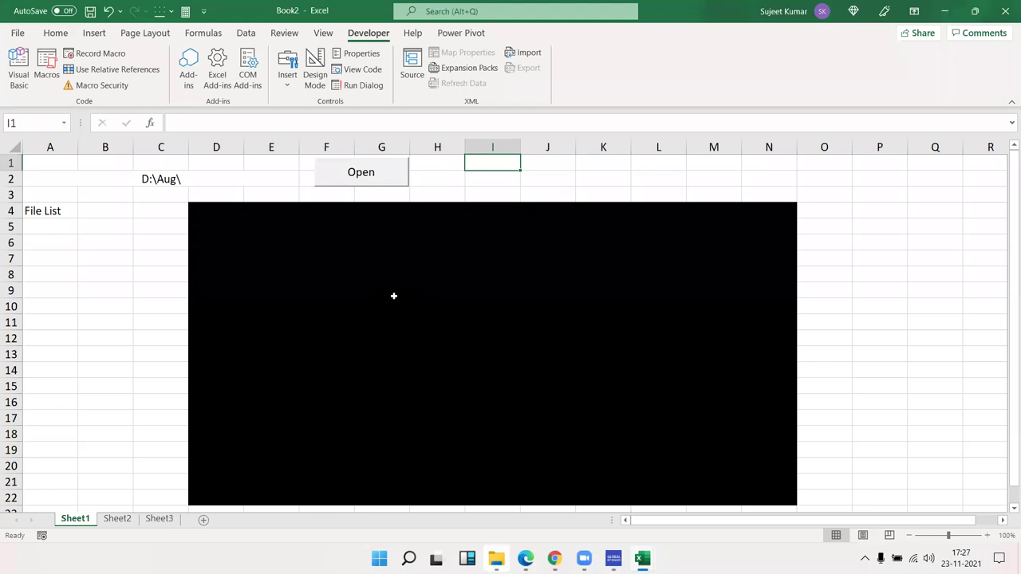
click(50, 229)
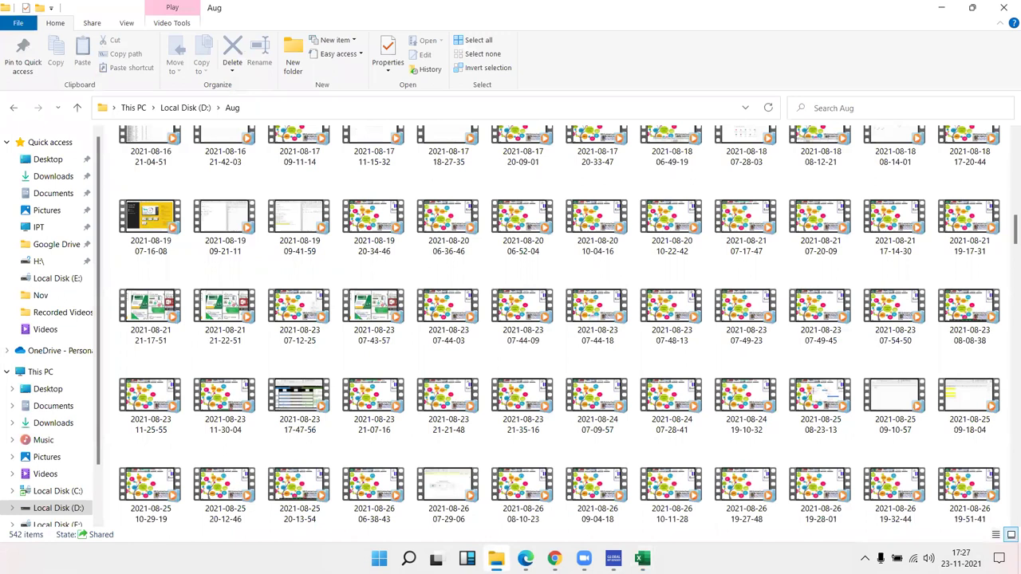
click(496, 559)
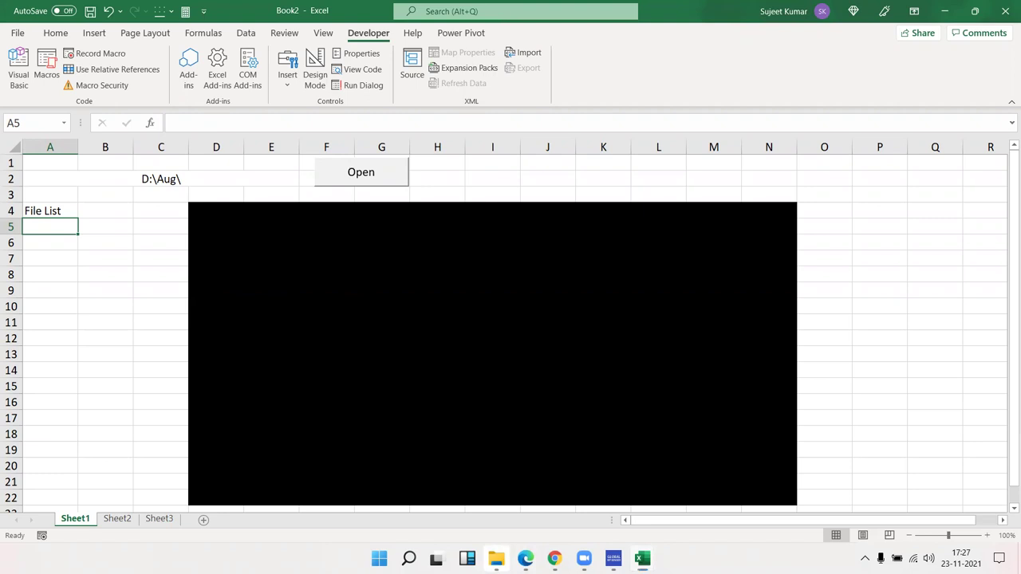
click(496, 559)
click(246, 323)
right_click(247, 322)
click(268, 312)
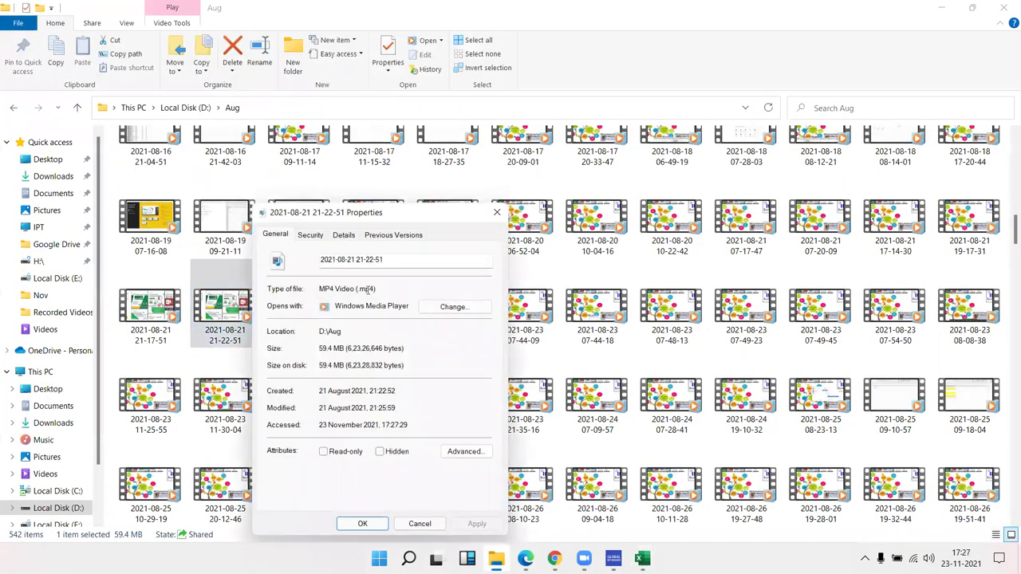
drag(358, 289, 374, 289)
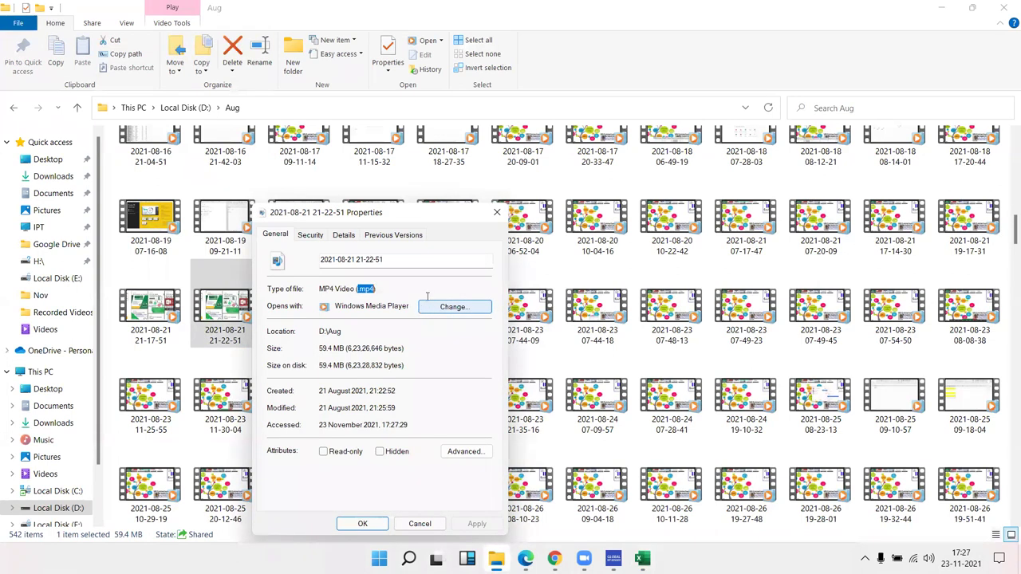
key(Escape)
key(alt+Tab)
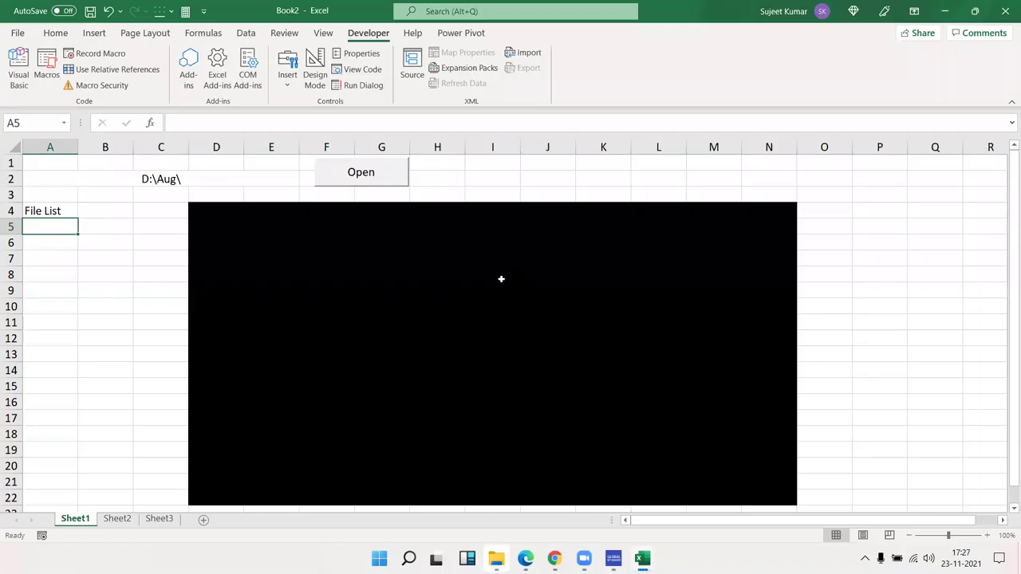
- Replace mpg4 with .mp4 in the Dir file pattern and return to Excel
key(alt+Tab)
key(Tab)
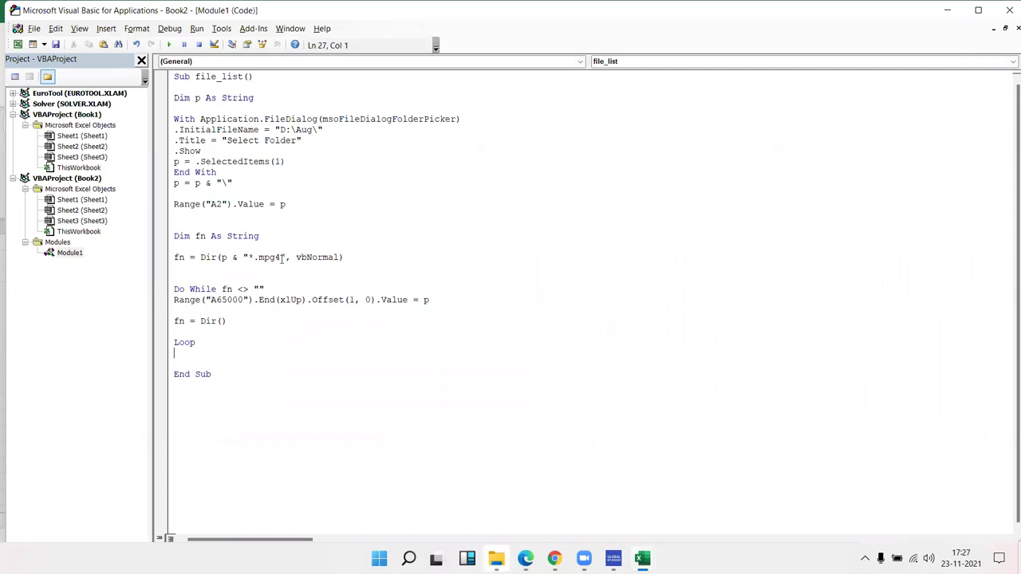
drag(281, 258, 254, 258)
text(.mp4)
click(326, 280)
key(alt+Tab)
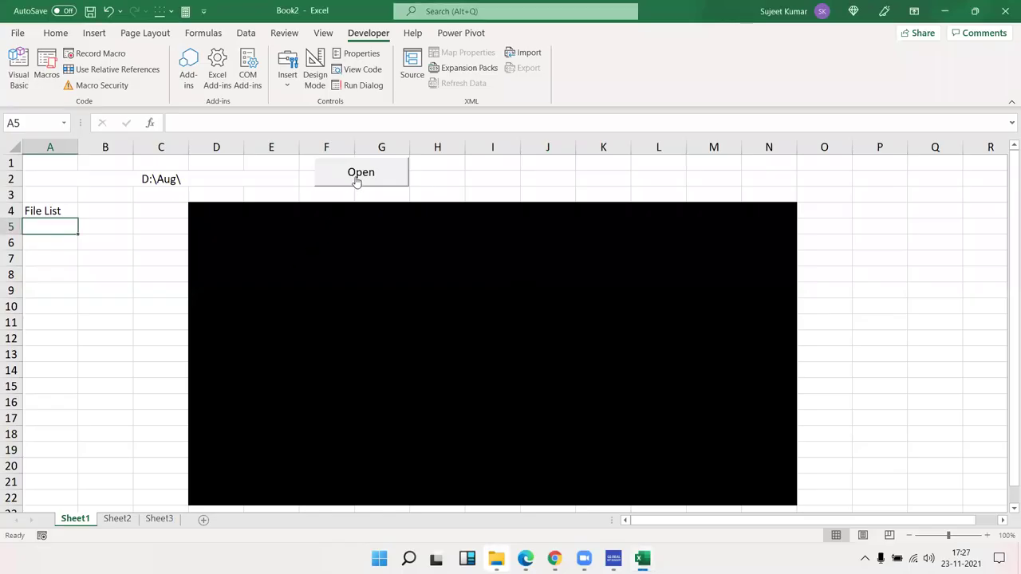
- Rerun the macro on the Aug folder and auto-fit column A to the listed entries
click(357, 183)
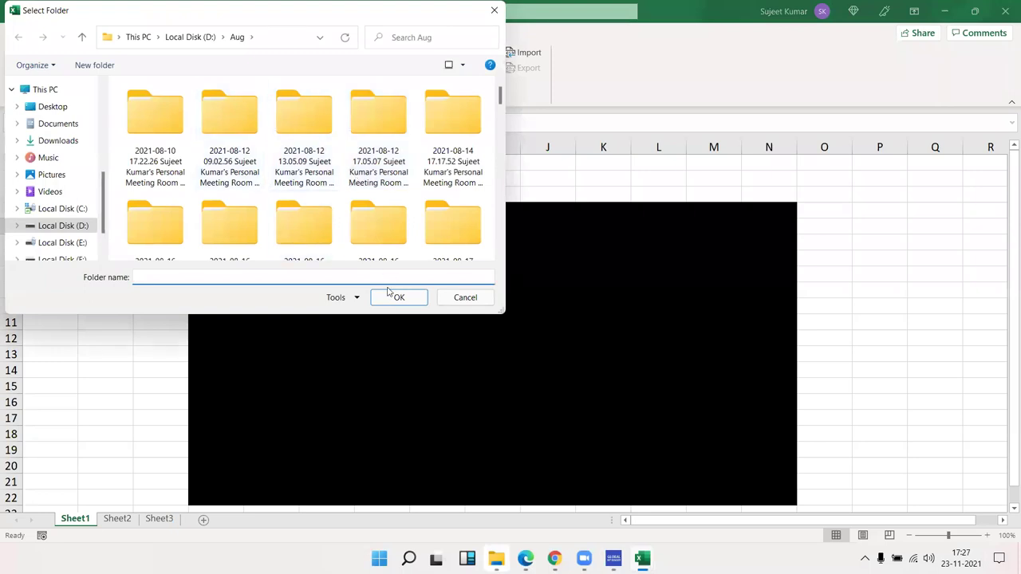
click(390, 301)
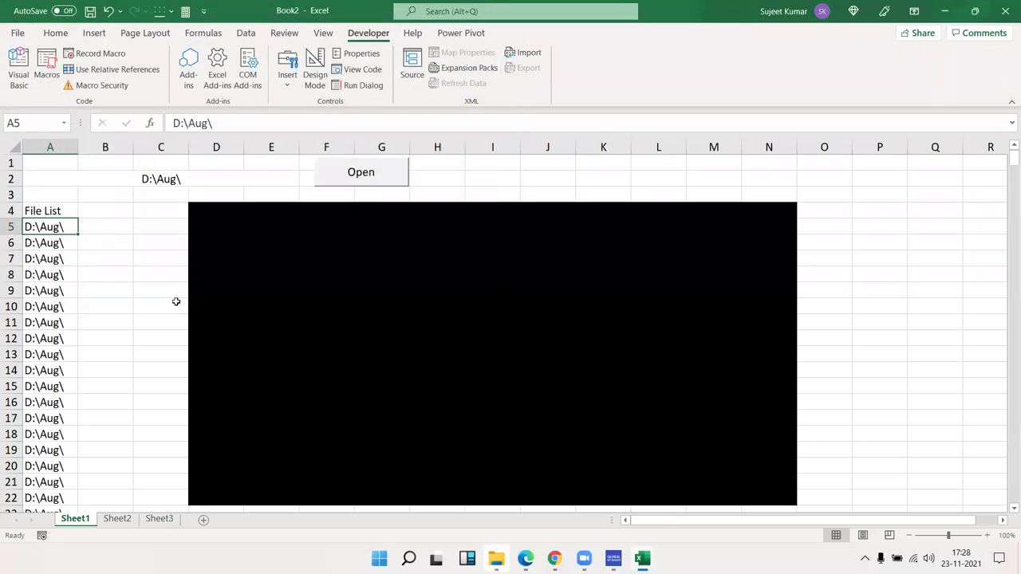
drag(77, 149, 100, 151)
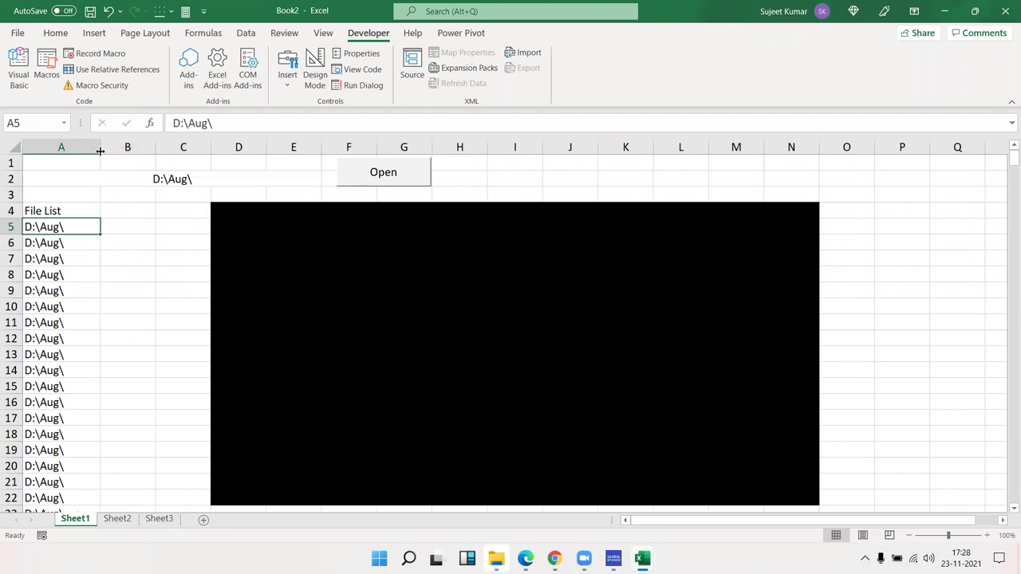
double_click(100, 151)
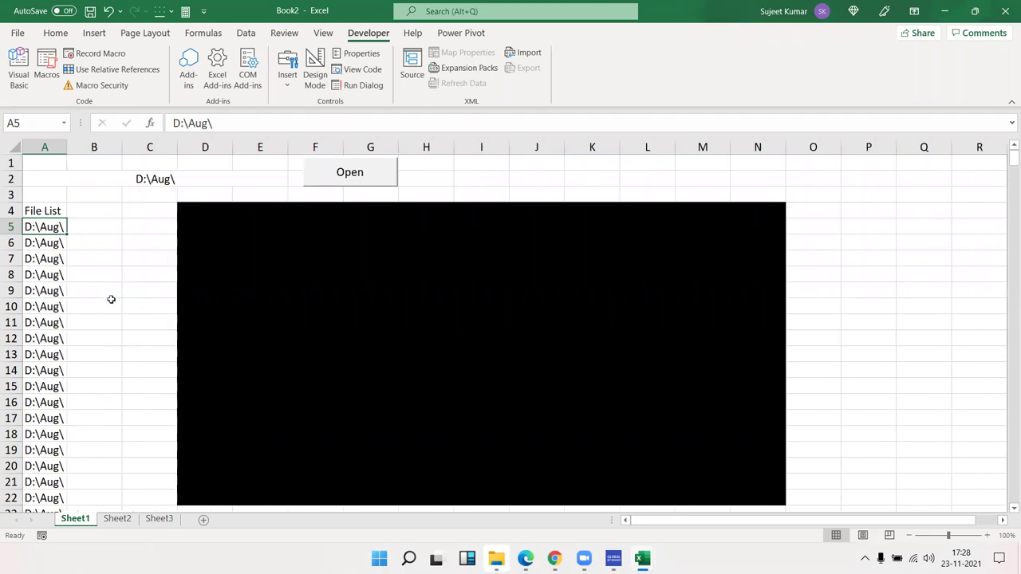
- Change the loop's Range line to write fn instead of p into column A
key(alt+F11)
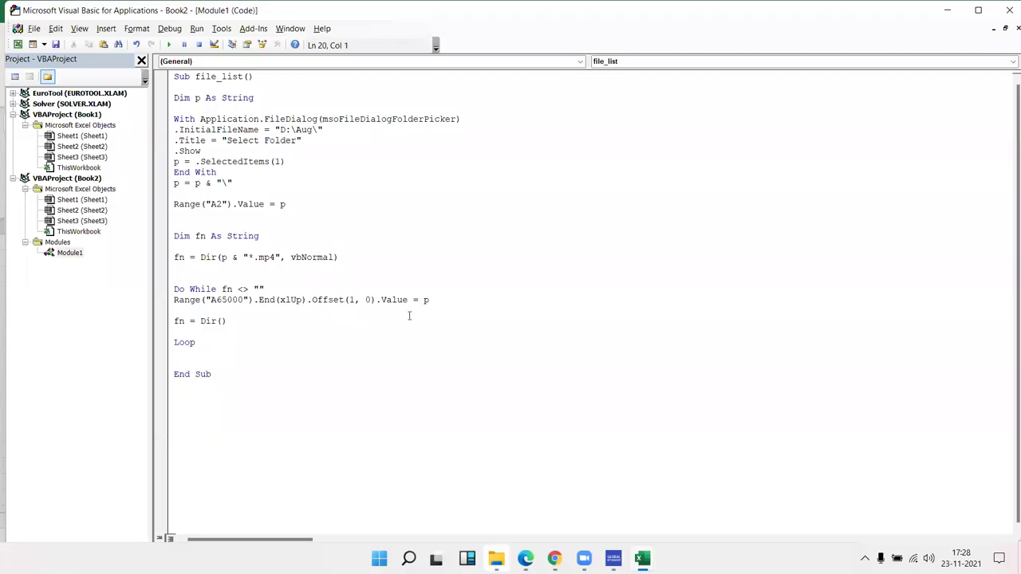
double_click(426, 301)
text(fn)
- Clear the old repeated D:\Aug\ entries under File List in column A
key(F5)
key(ctrl+shift+Down)
key(Delete)
key(ctrl+BackSpace)
key(Up)
key(alt+F11)
key(alt+F11)
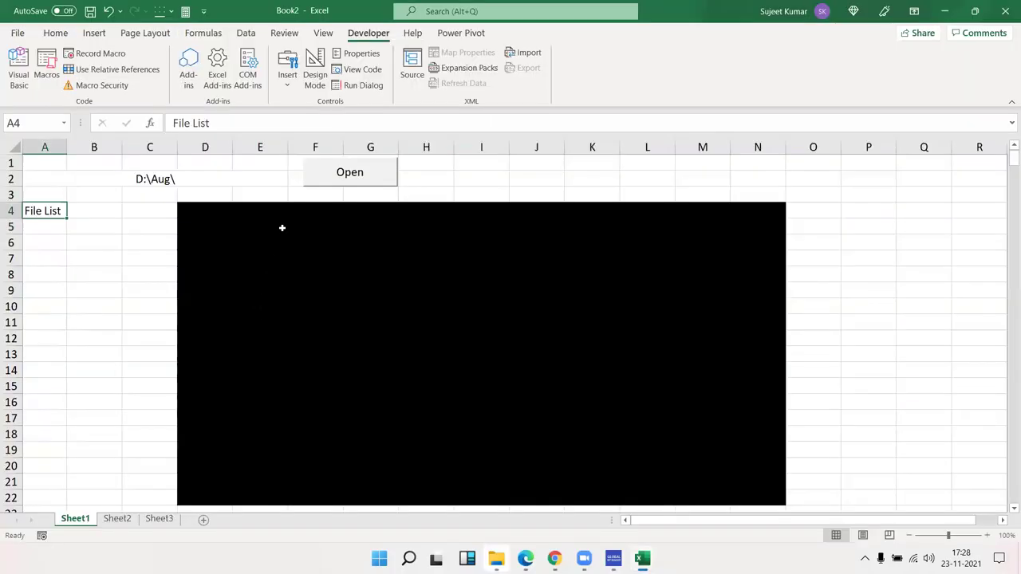
- Rerun the folder-listing macro on the Aug folder to list its .mp4 names from A5
click(340, 174)
click(394, 296)
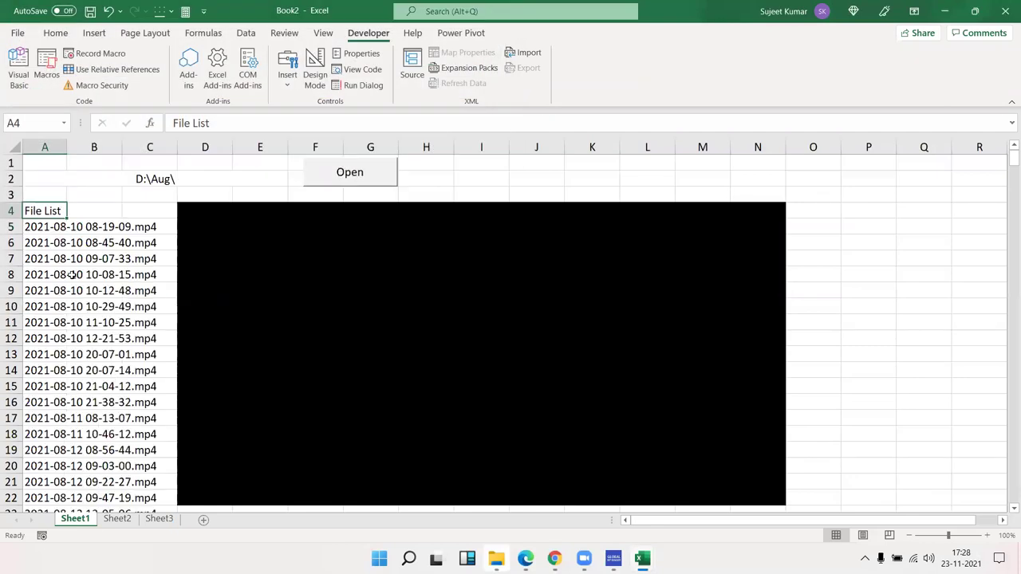
click(44, 233)
scroll(297, 269, down, 10)
scroll(302, 270, up, 10)
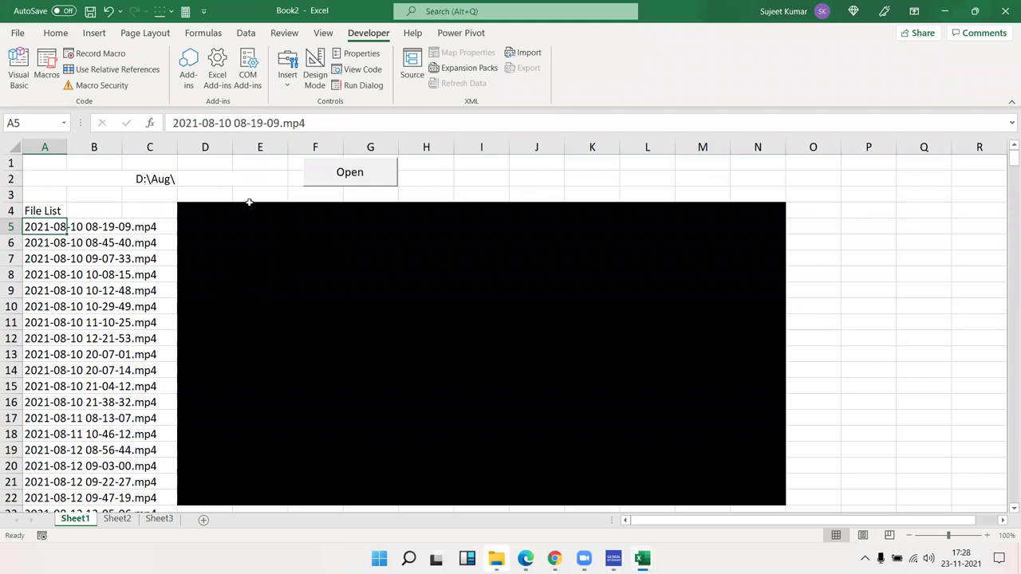
click(289, 80)
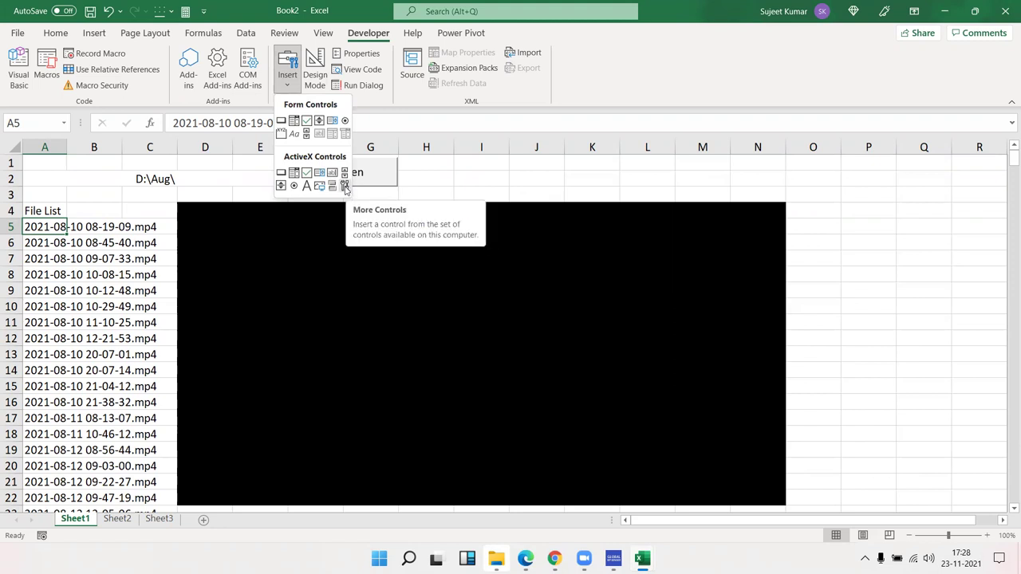
- Embed a Windows Media Player control (WMPlayer.OCX.7) over the black area beside the file list
click(345, 187)
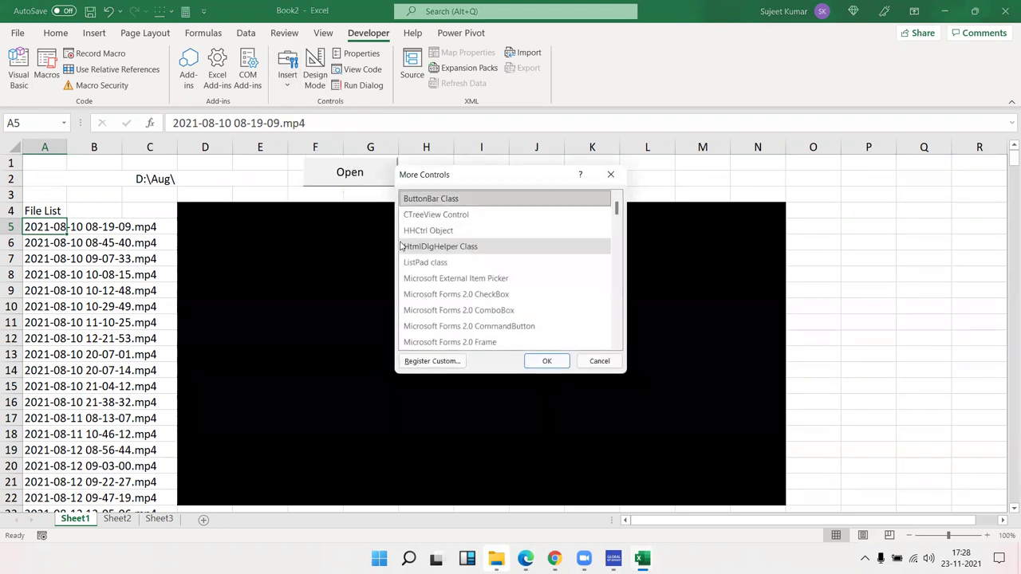
scroll(460, 327, down, 15)
click(443, 311)
click(548, 361)
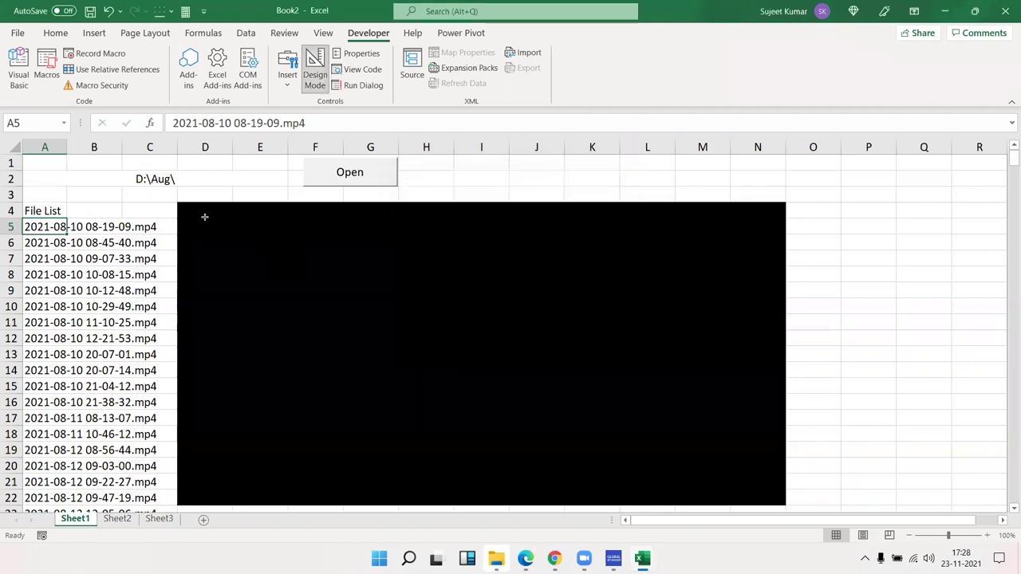
drag(181, 204, 784, 504)
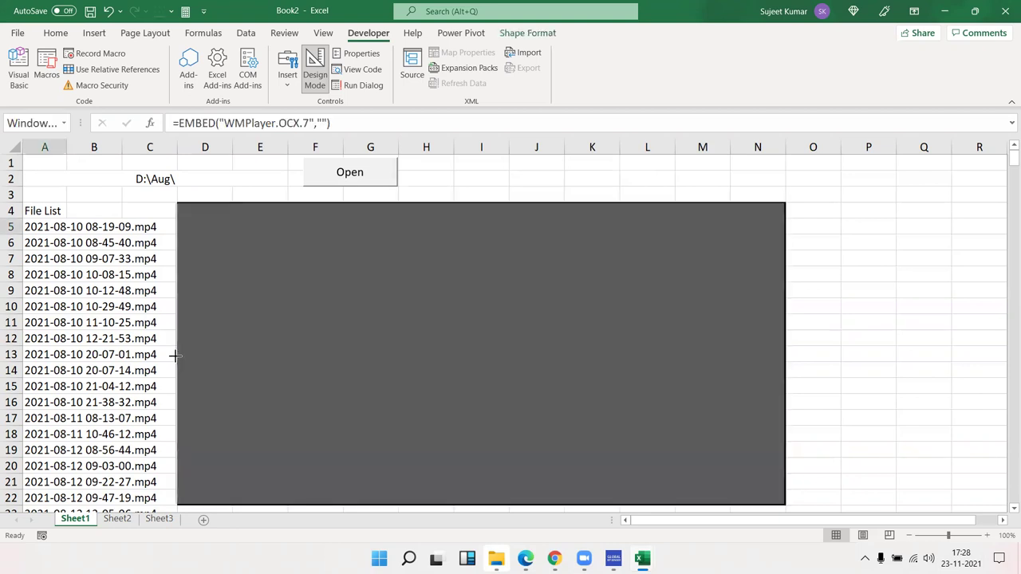
drag(182, 354, 176, 355)
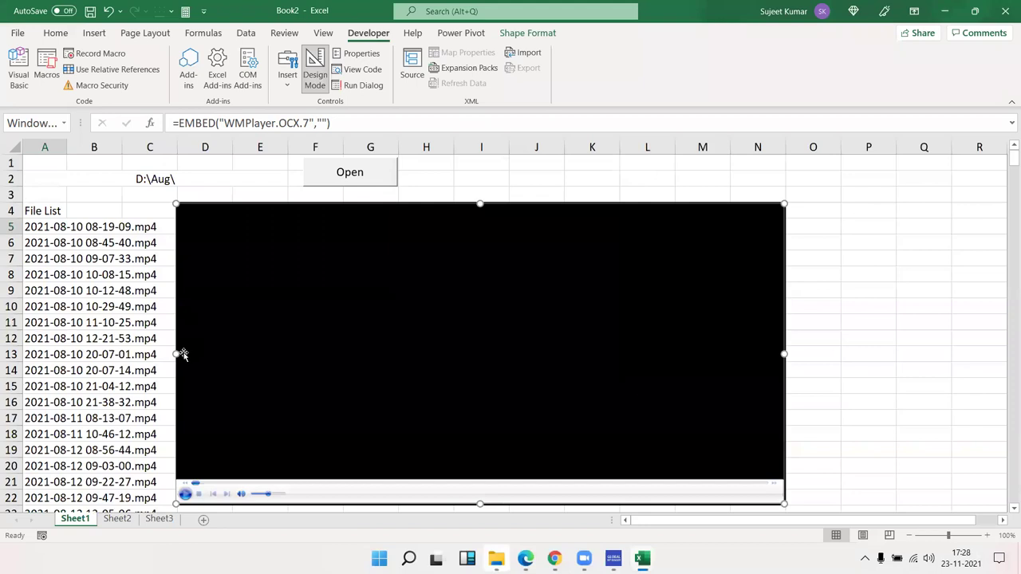
right_click(75, 518)
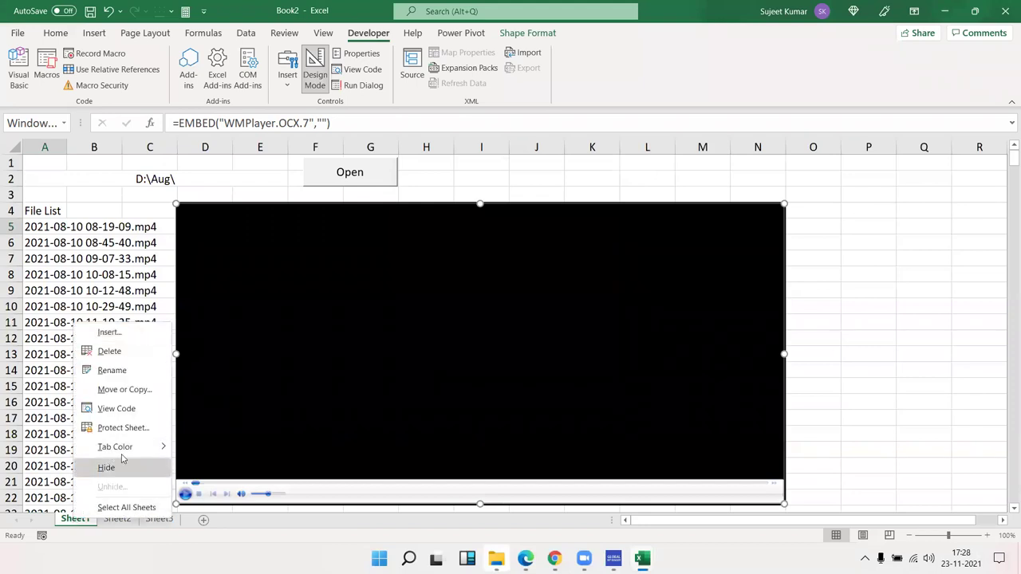
- Create an empty Worksheet_SelectionChange handler in Sheet1's code
click(122, 410)
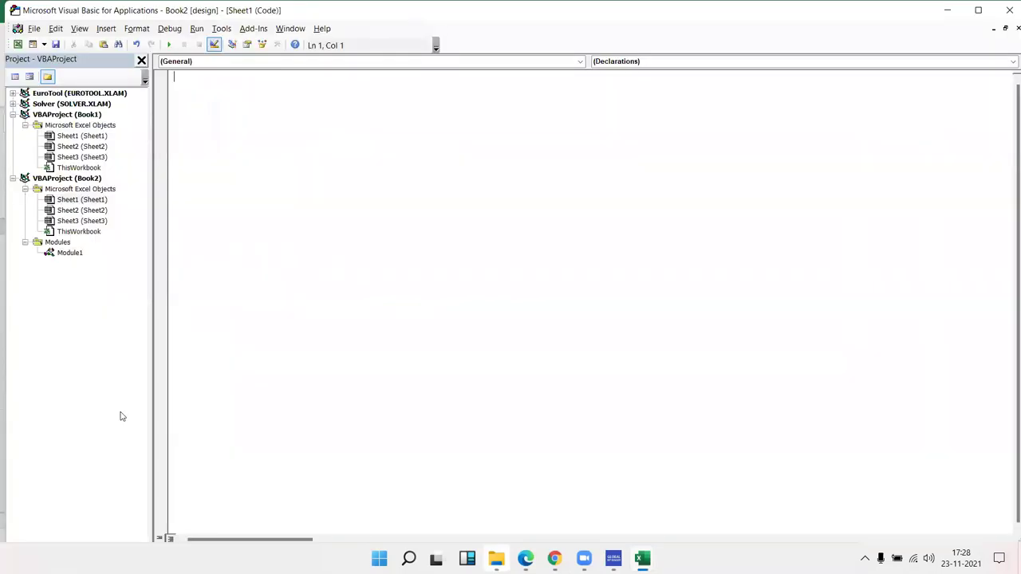
click(196, 61)
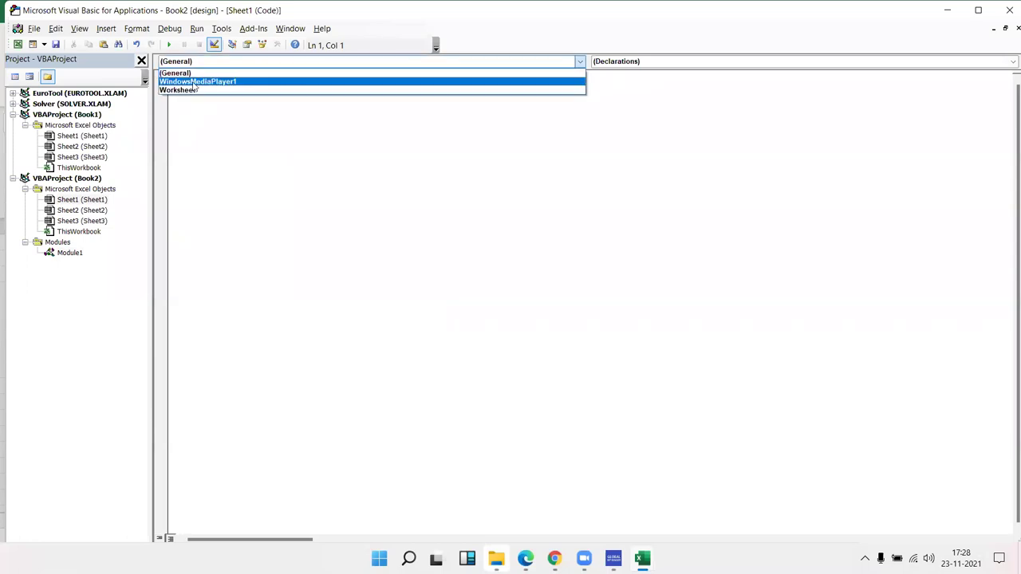
click(193, 91)
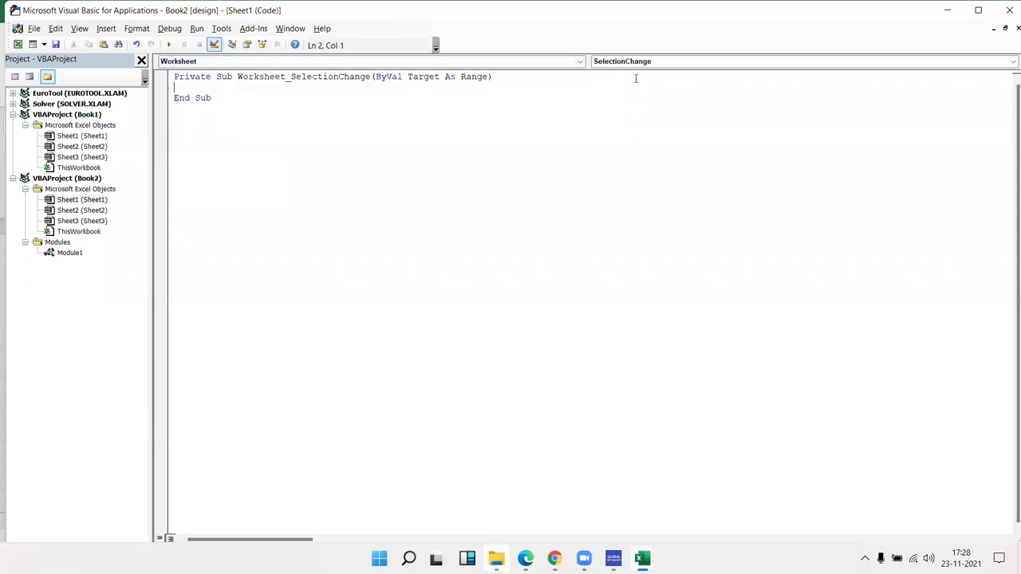
click(634, 63)
click(633, 64)
click(219, 94)
key(Return)
key(Return)
key(alt+F11)
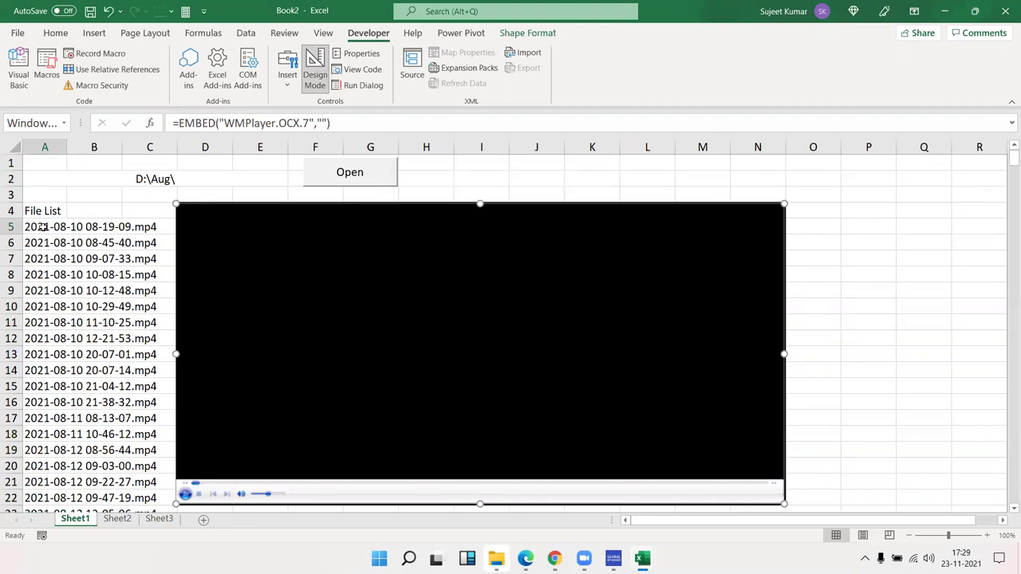
- Start the handler with 'If Target.Column = 1 And Target.Row > 4 Then'
key(alt+F11)
text(if target)
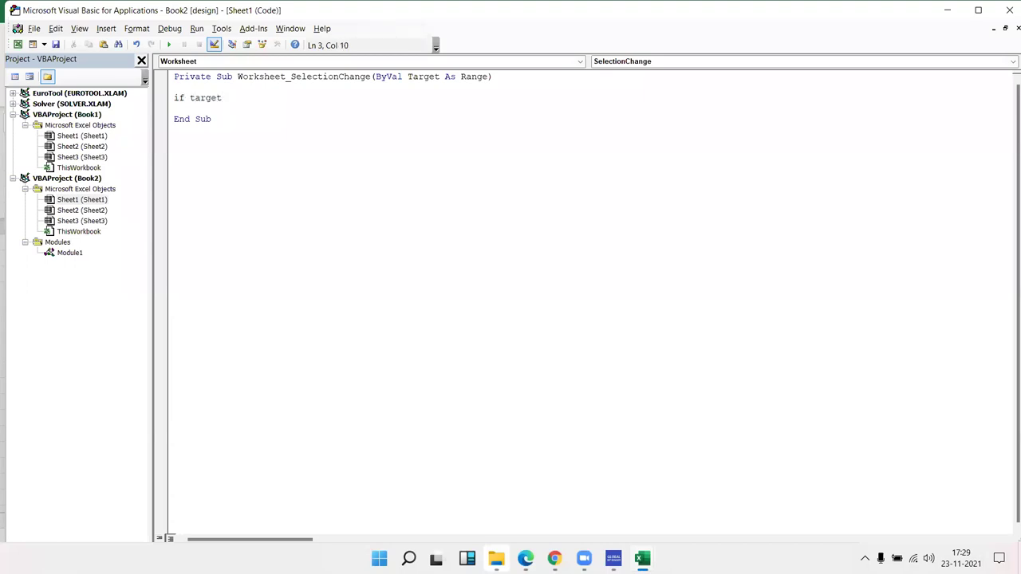
text(.co)
key(Tab)
text(1)
text(andtarget.ro)
key(Tab)
text(>4 then)
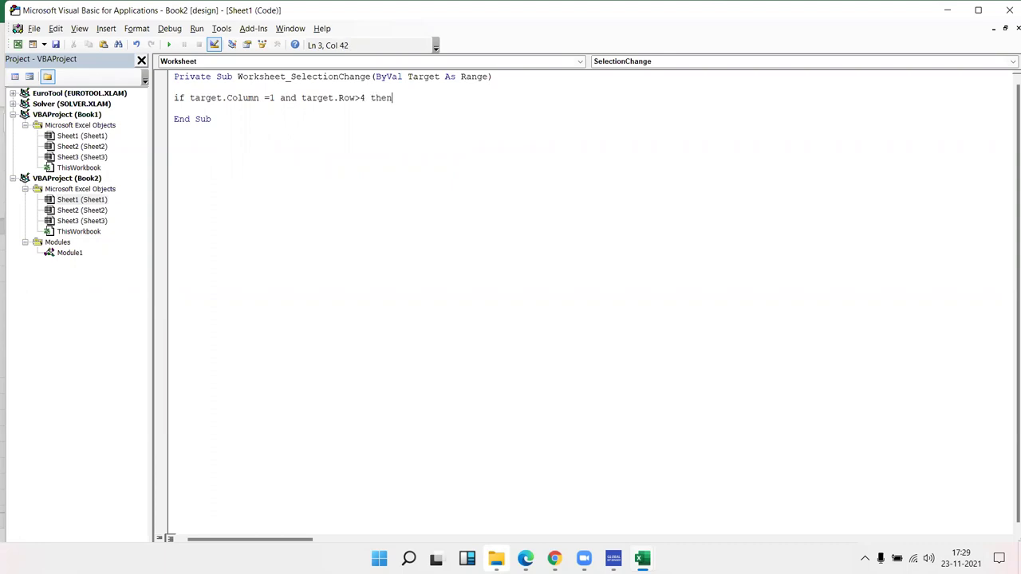
key(Return)
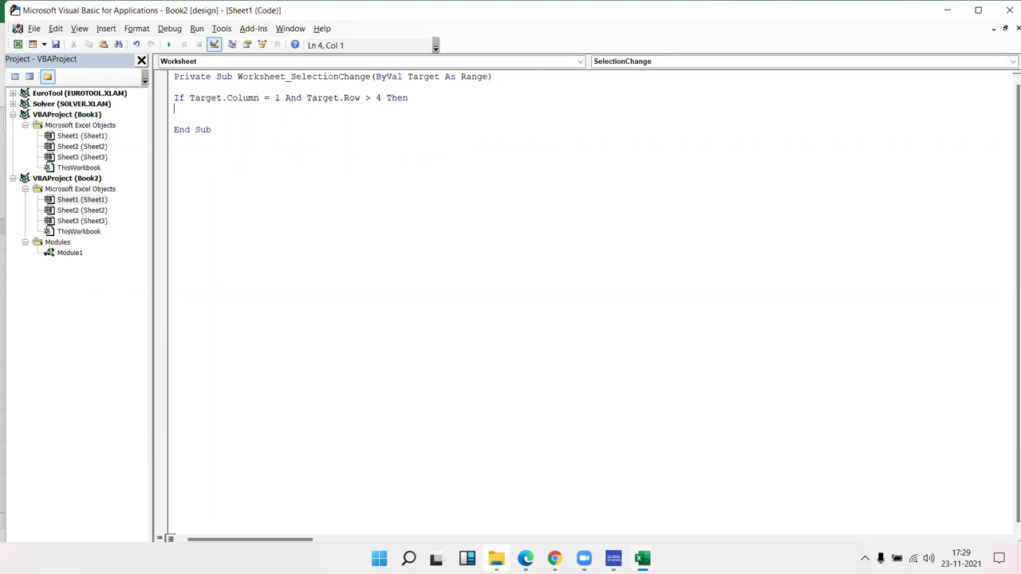
- Begin the line Sheet1.WindowsMediaPlayer1.URL inside the If block
click(163, 64)
click(186, 114)
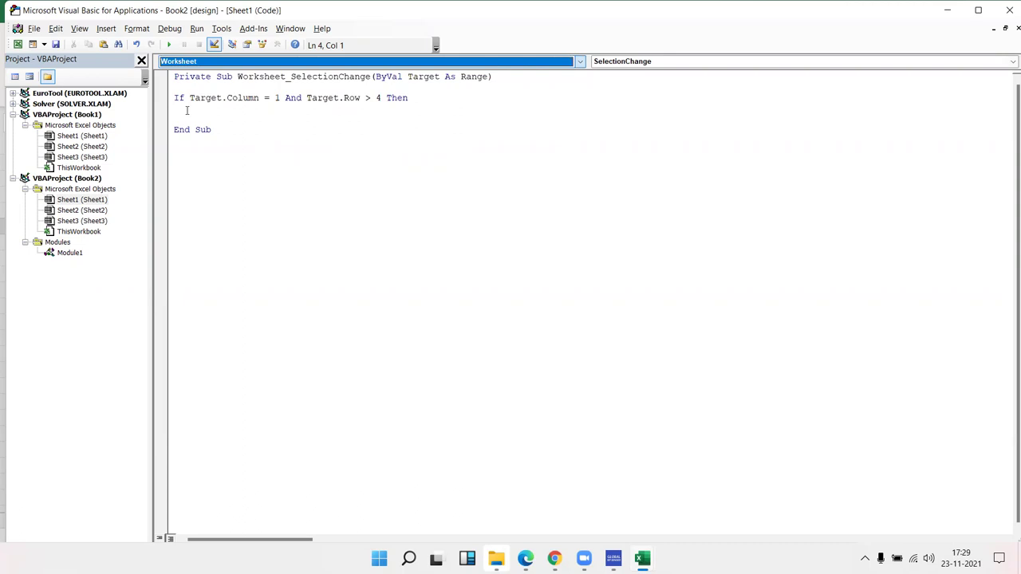
text(sheet1.)
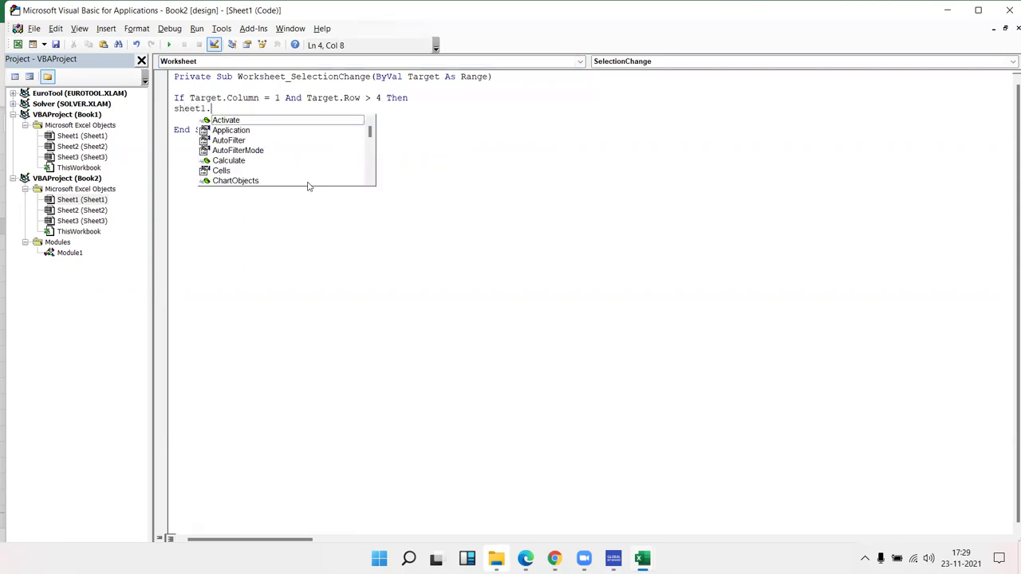
text(w)
key(Tab)
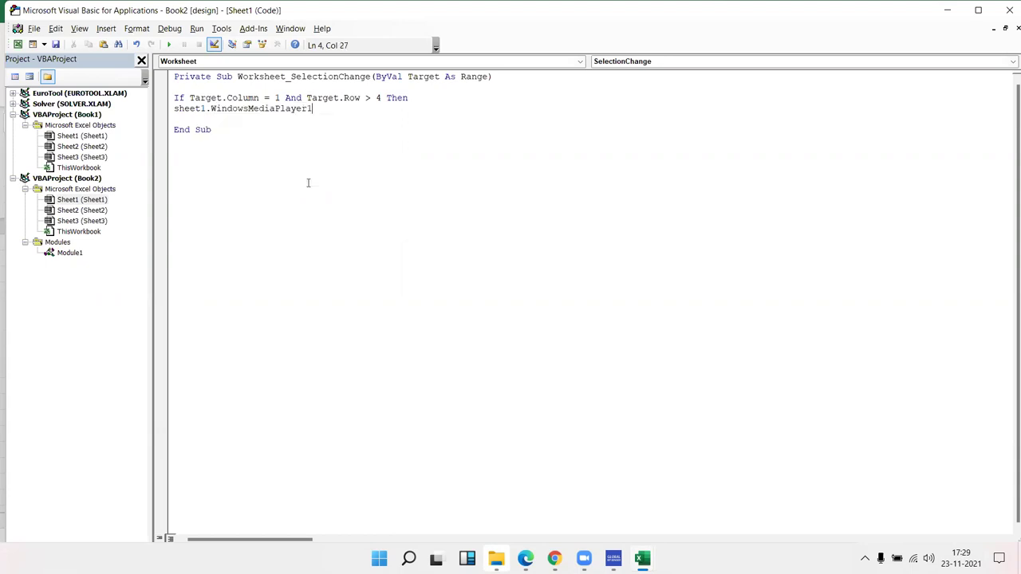
text(.)
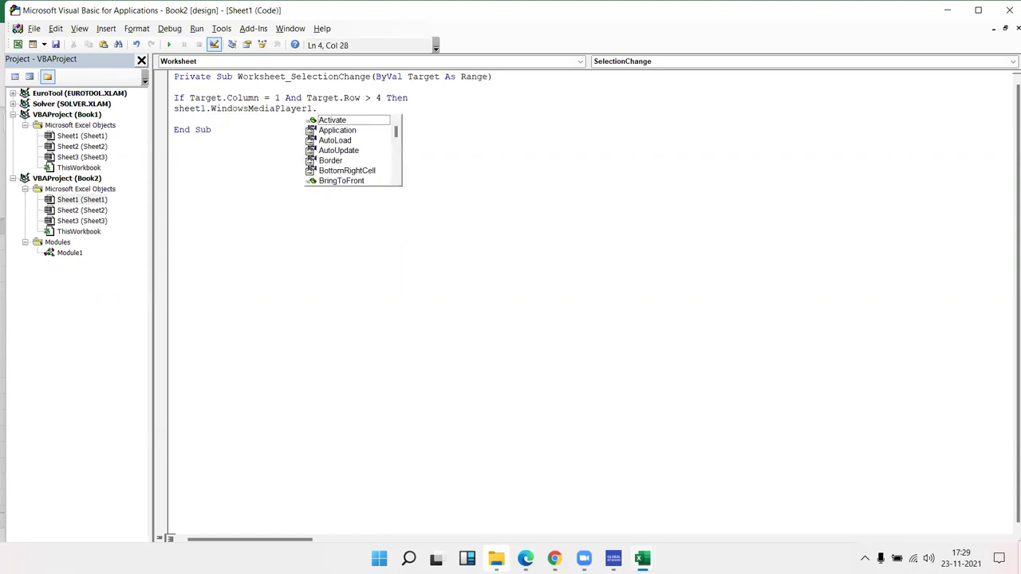
text(ur)
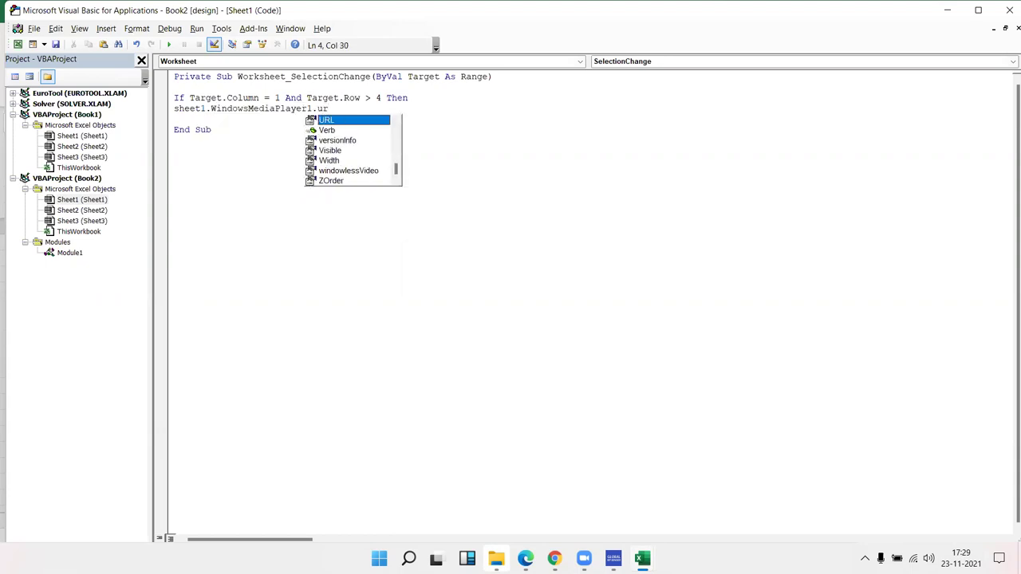
key(Tab)
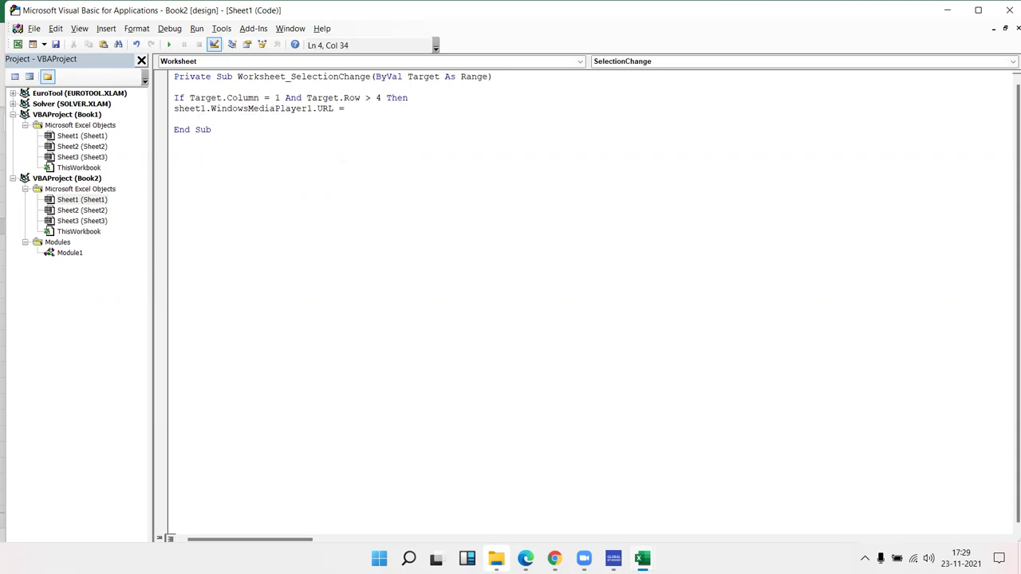
- Assign the URL as Range("A2").Value & Target.Value
key(alt+F11)
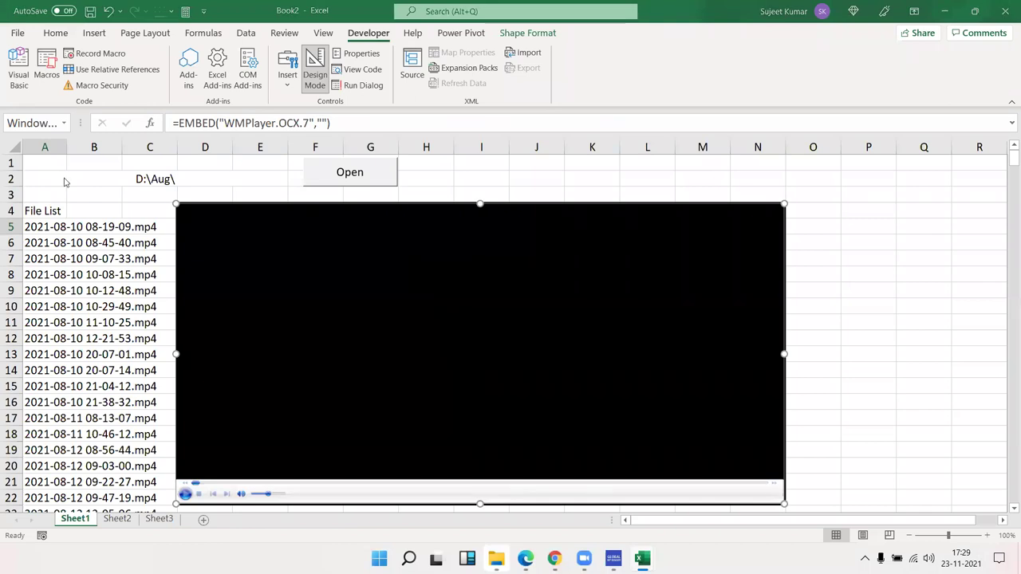
key(alt+F11)
text(")
text(ra)
text(nge)
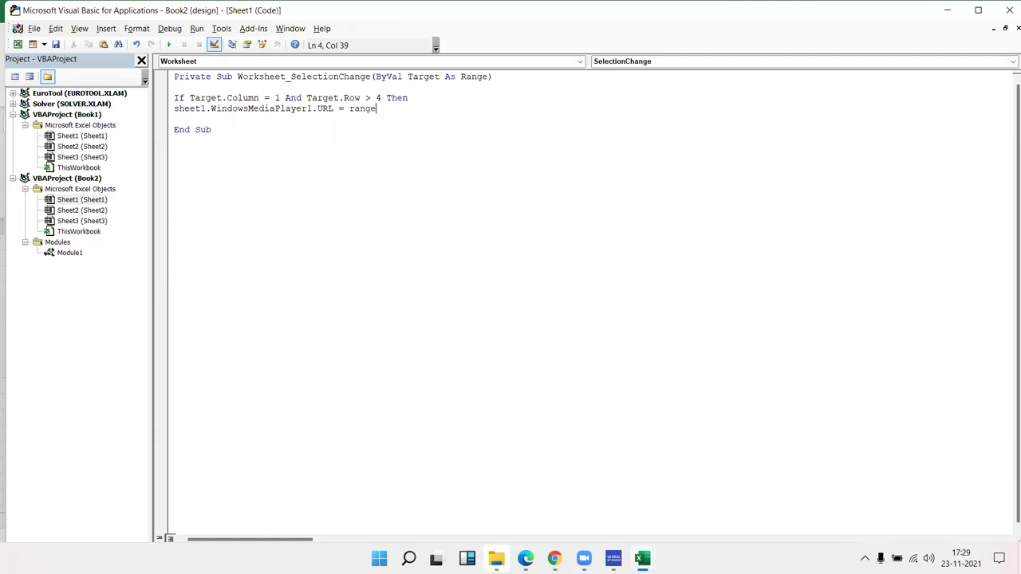
text(("A2)
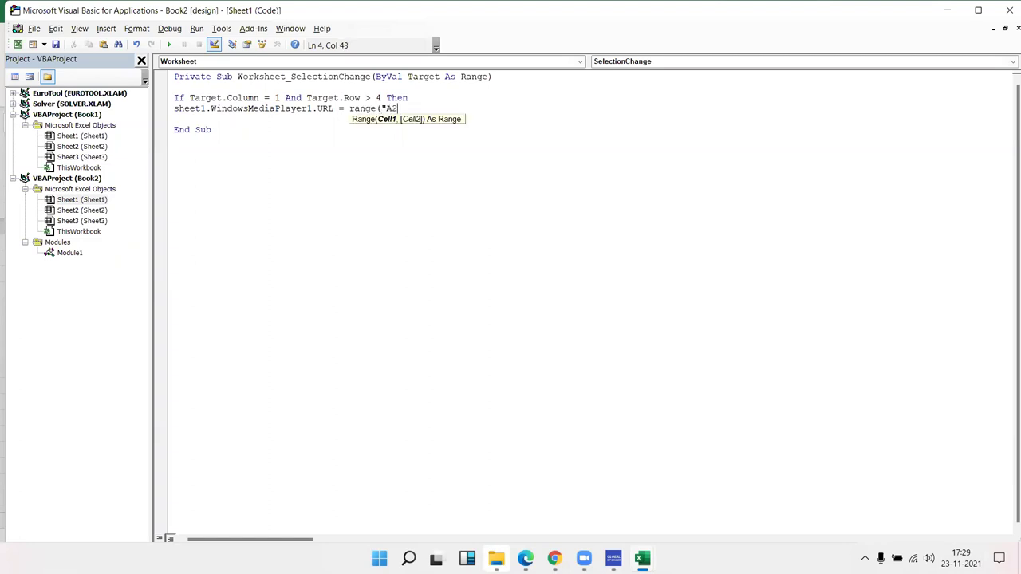
text(").Value &)
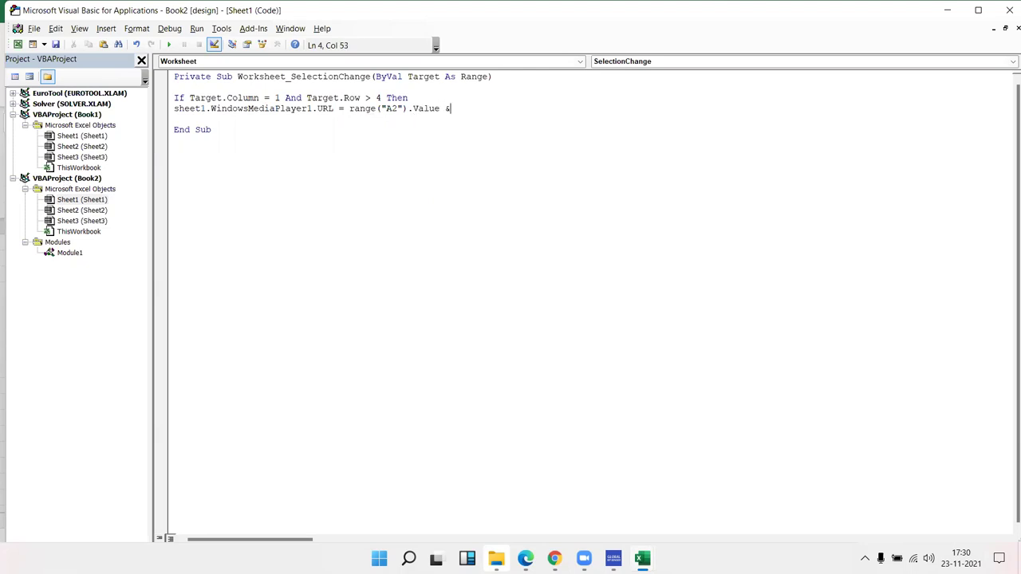
text(g)
key(BackSpace)
text(get.v)
key(Tab)
key(Return)
- Close the If block with End If
text(end i)
key(Return)
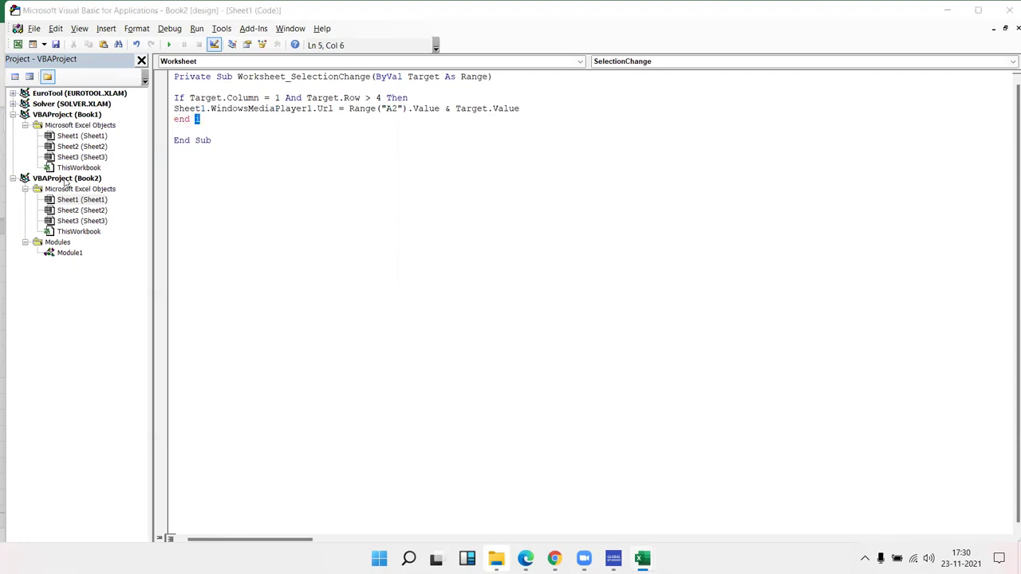
key(Return)
text(f)
key(Up)
key(Down)
key(alt+F11)
- Leave design mode and play the 08-45-40, 09-07-33, 10-08-15 and 10-12-48 videos
click(315, 74)
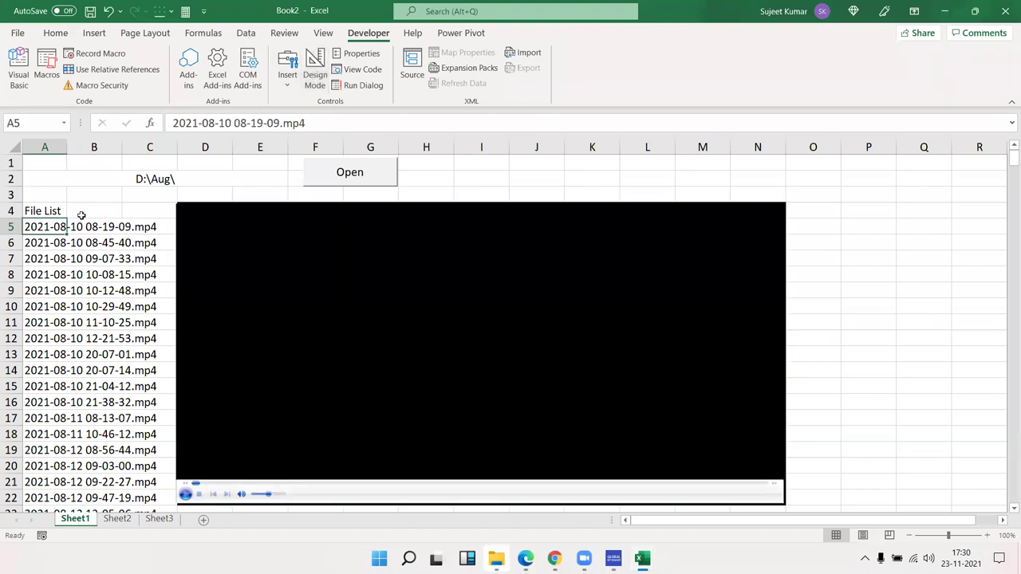
click(43, 242)
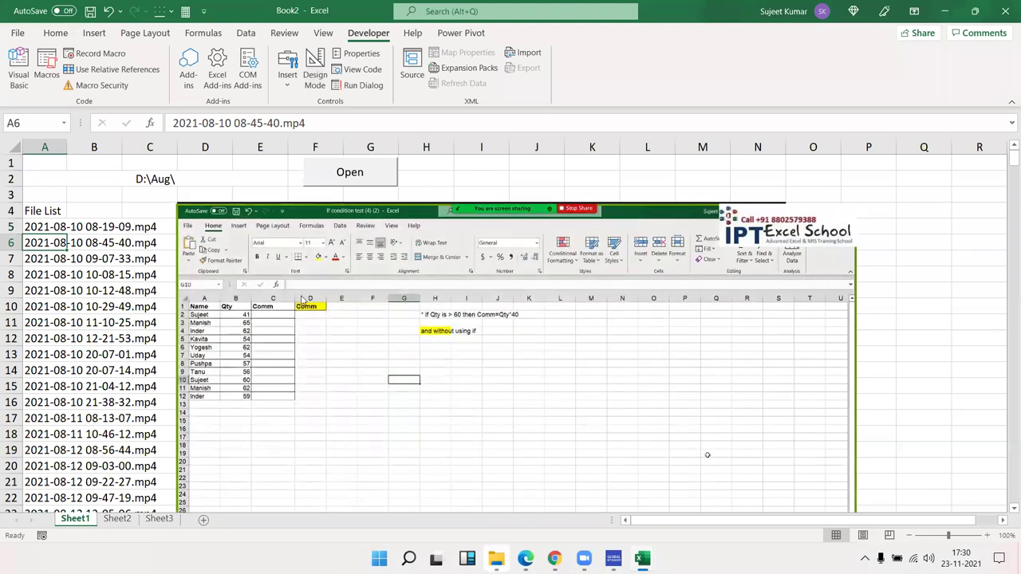
scroll(305, 296, down, 10)
scroll(227, 276, up, 10)
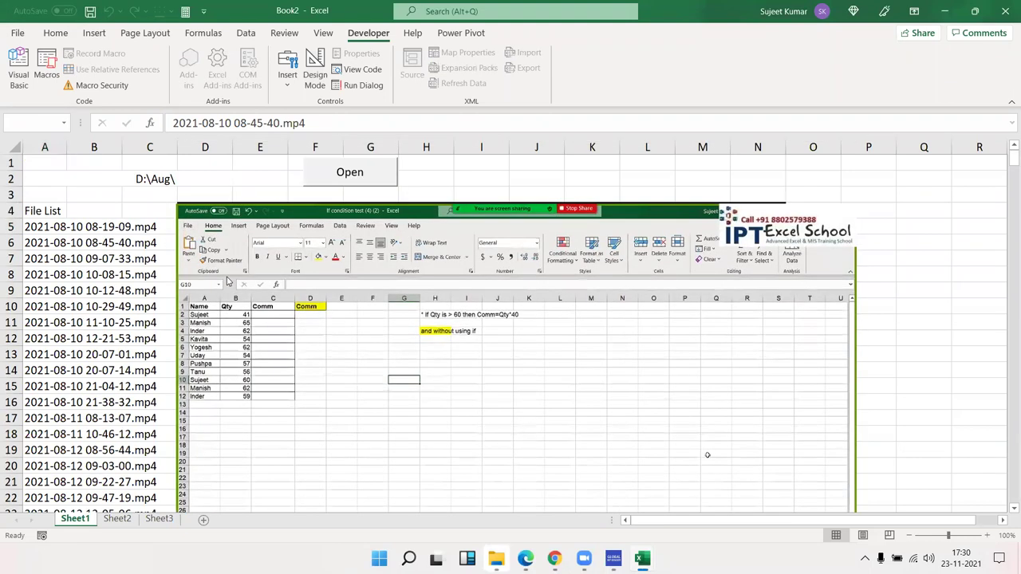
click(32, 260)
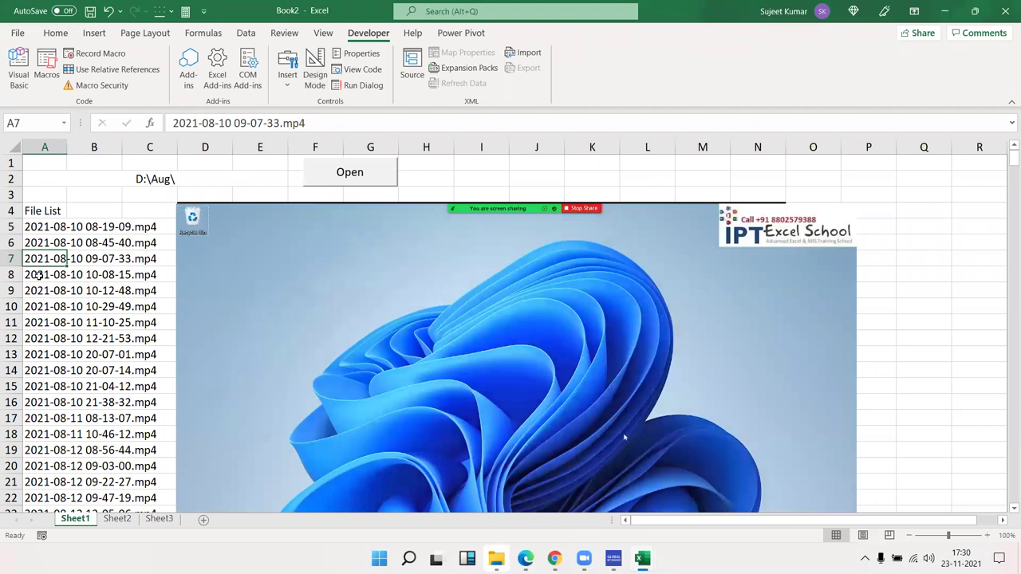
click(38, 274)
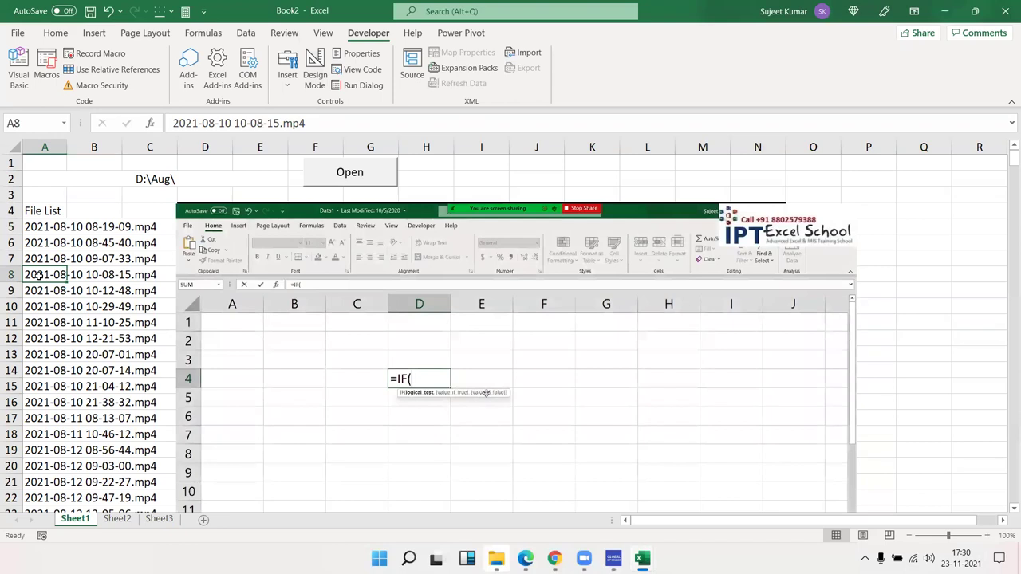
click(40, 291)
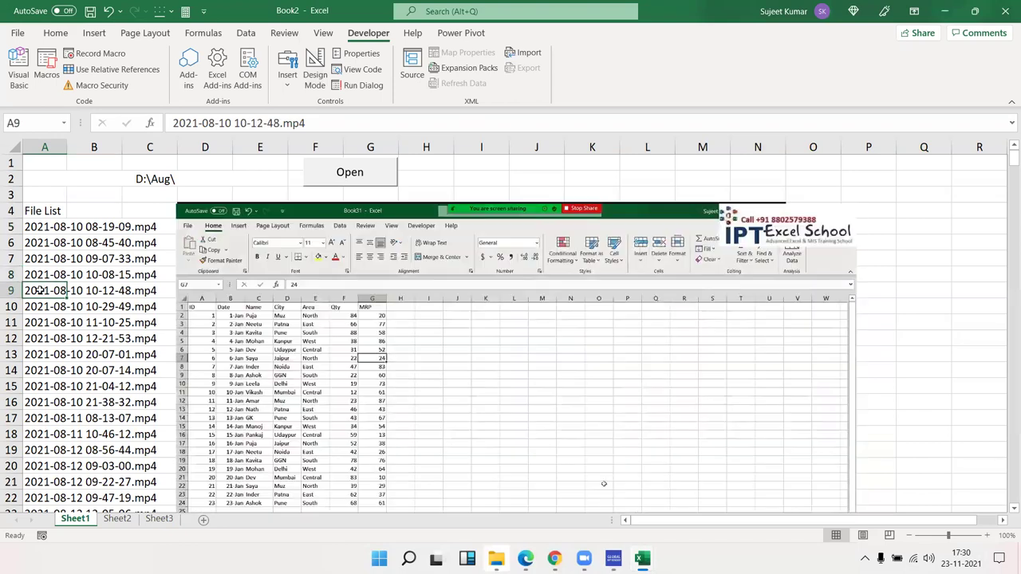
- Play the 10-29-49 through 21-04-12 videos, then turn design mode back on
click(38, 307)
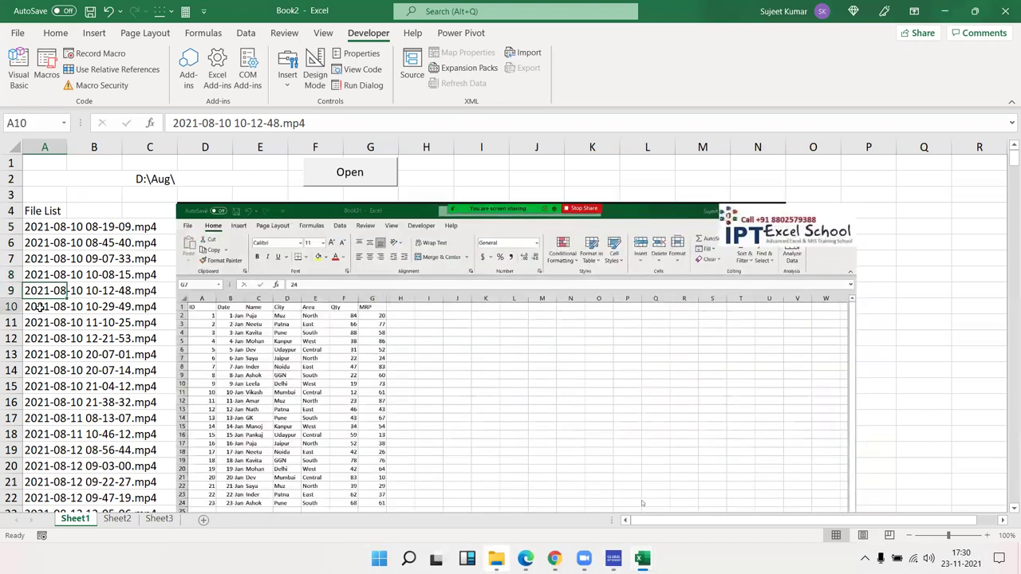
click(40, 322)
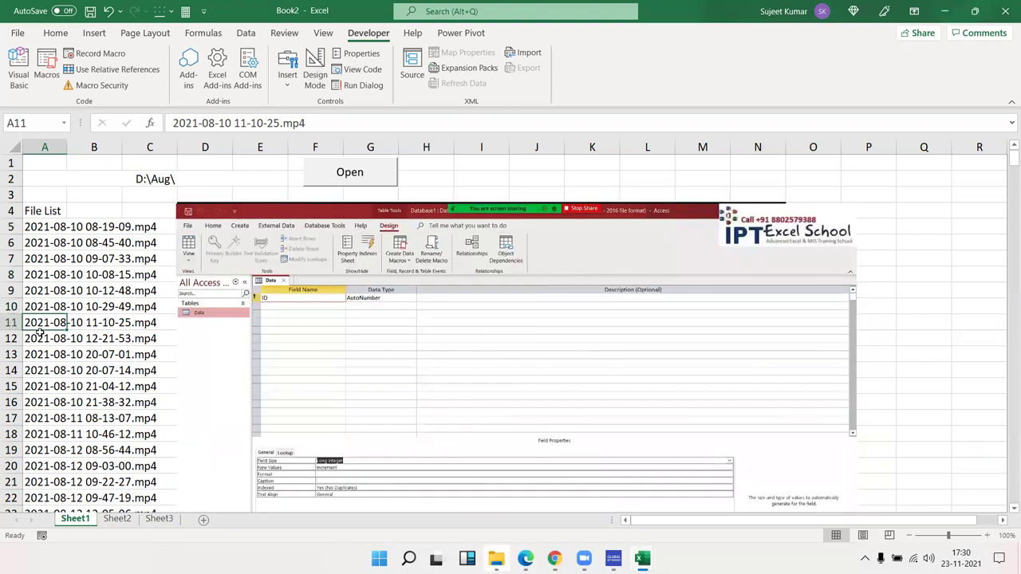
click(38, 338)
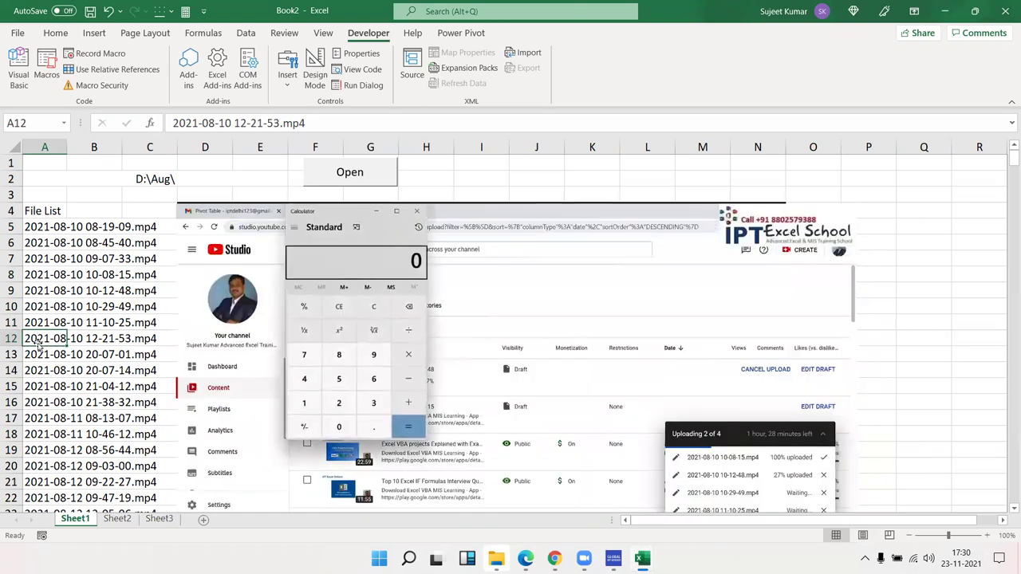
click(37, 351)
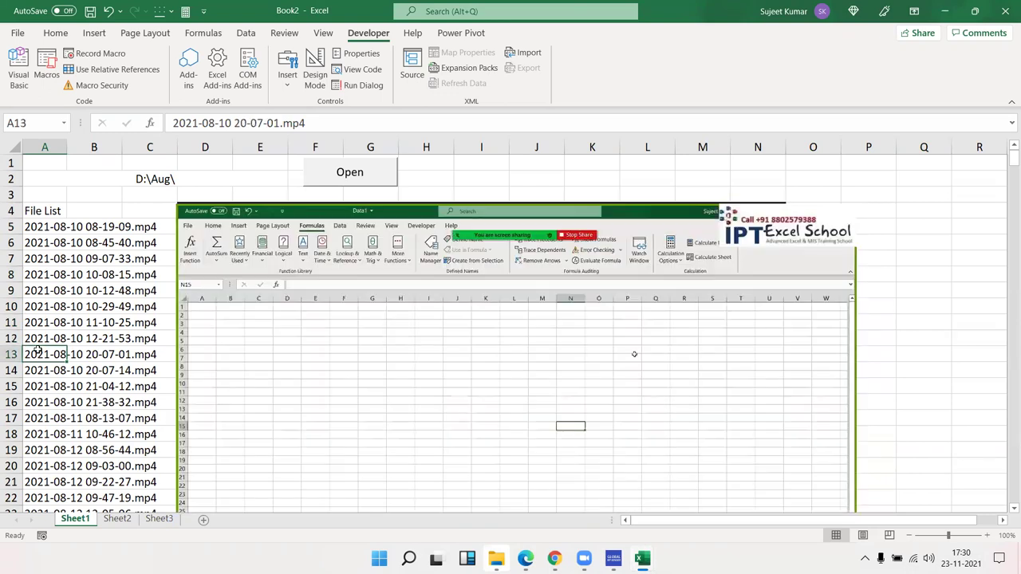
click(36, 367)
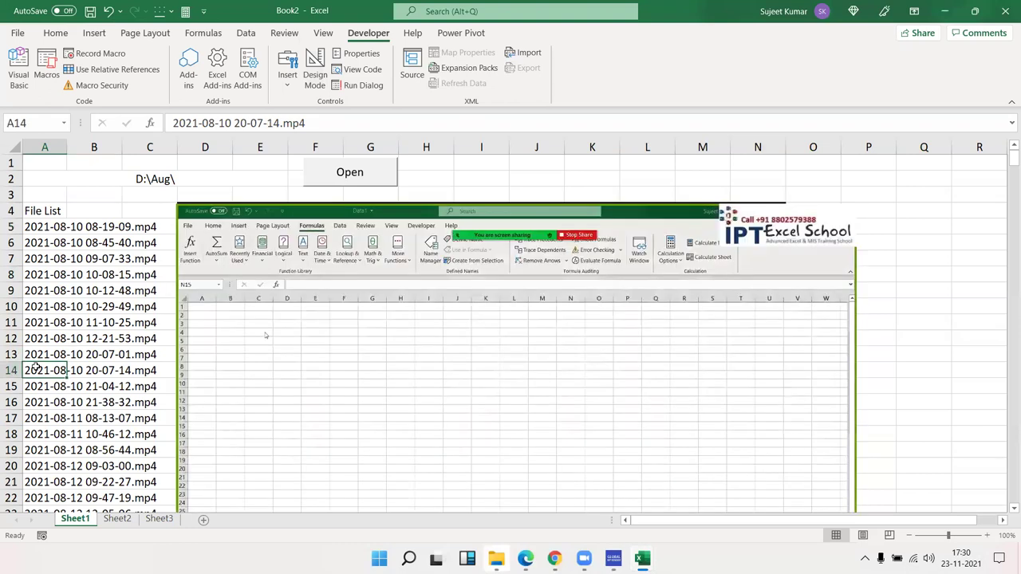
click(35, 385)
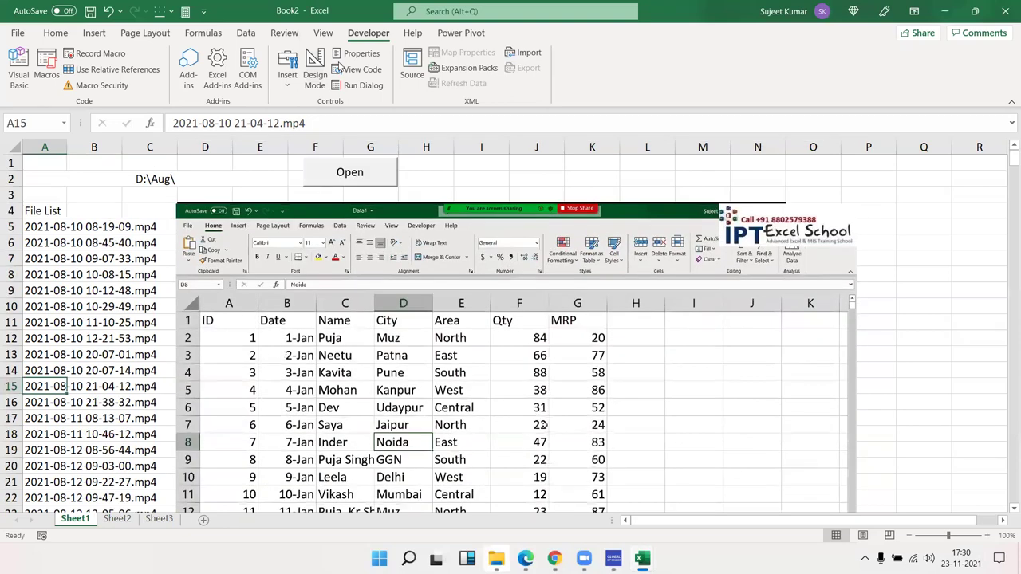
click(323, 64)
- Set the embedded player's stretchToFit property to True
click(360, 266)
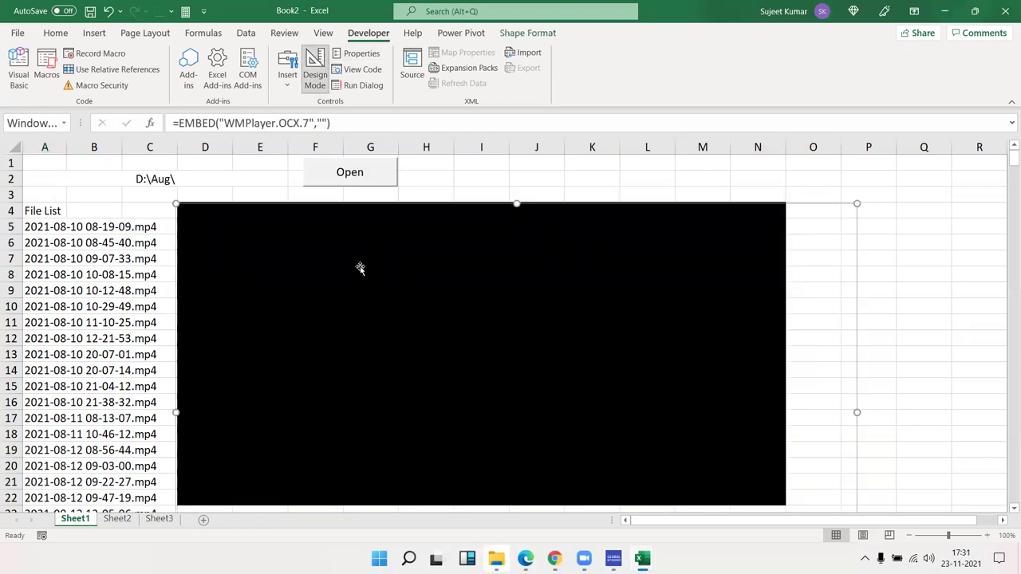
click(357, 54)
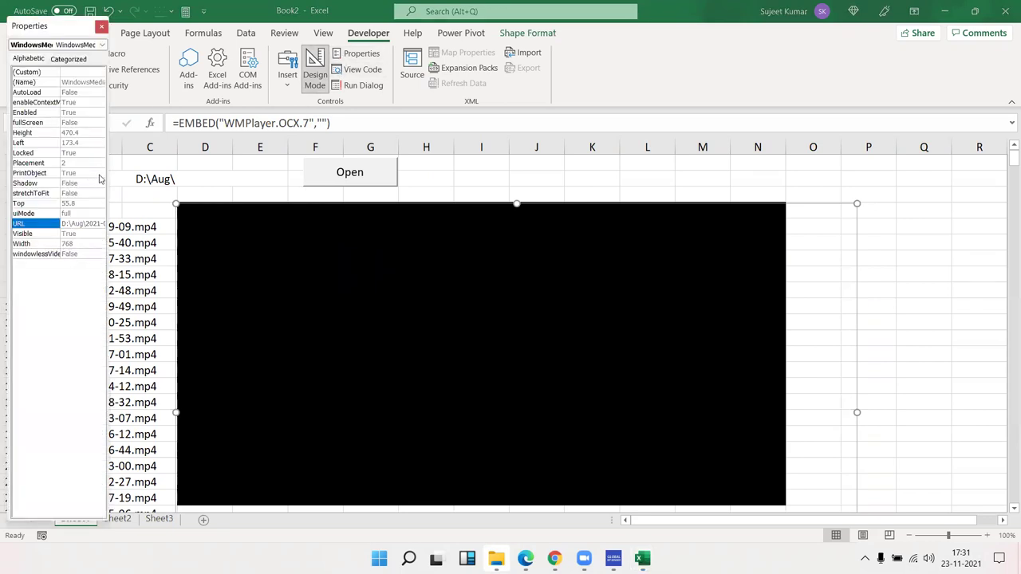
click(208, 223)
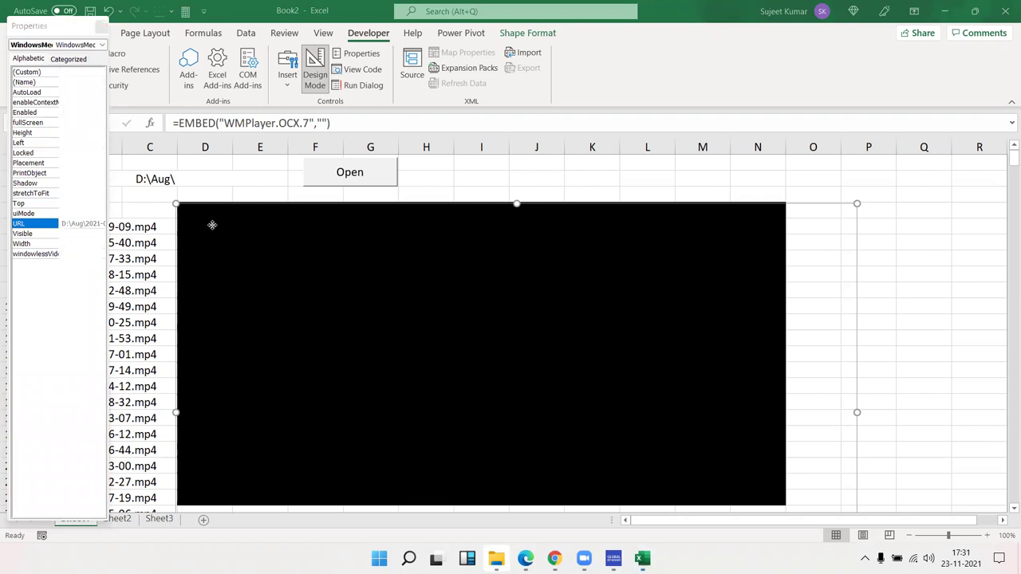
click(114, 167)
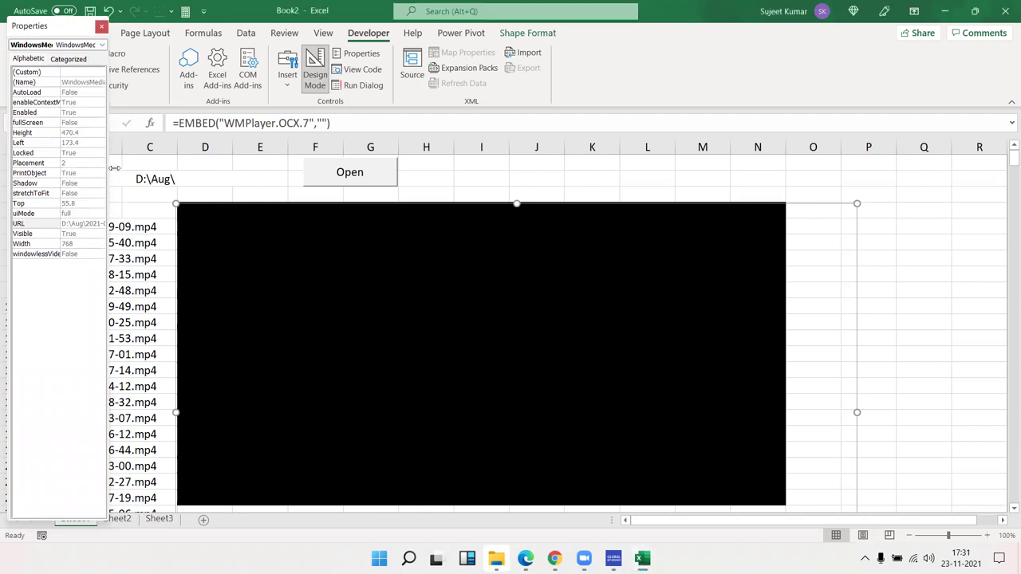
drag(114, 167, 170, 168)
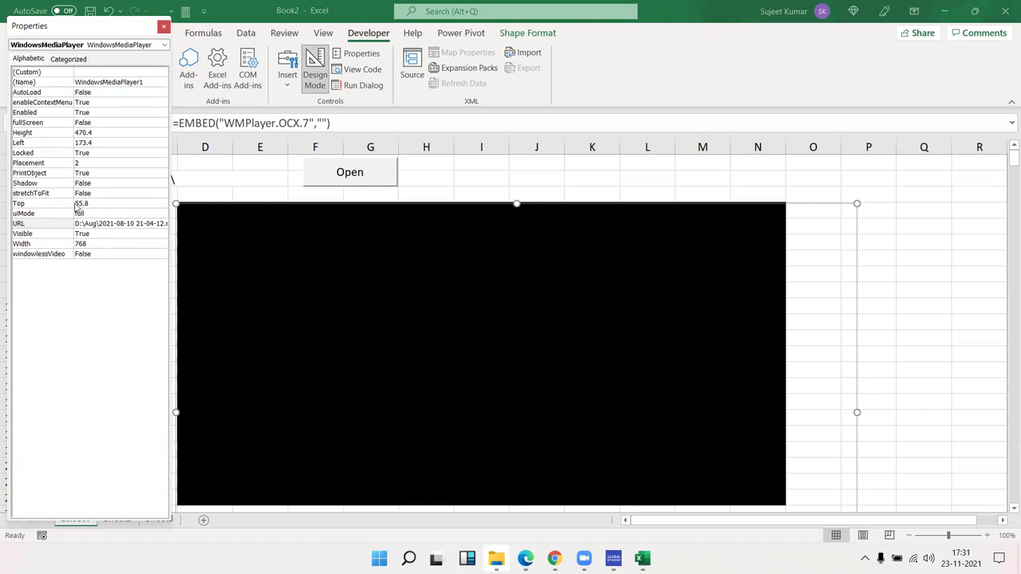
click(93, 194)
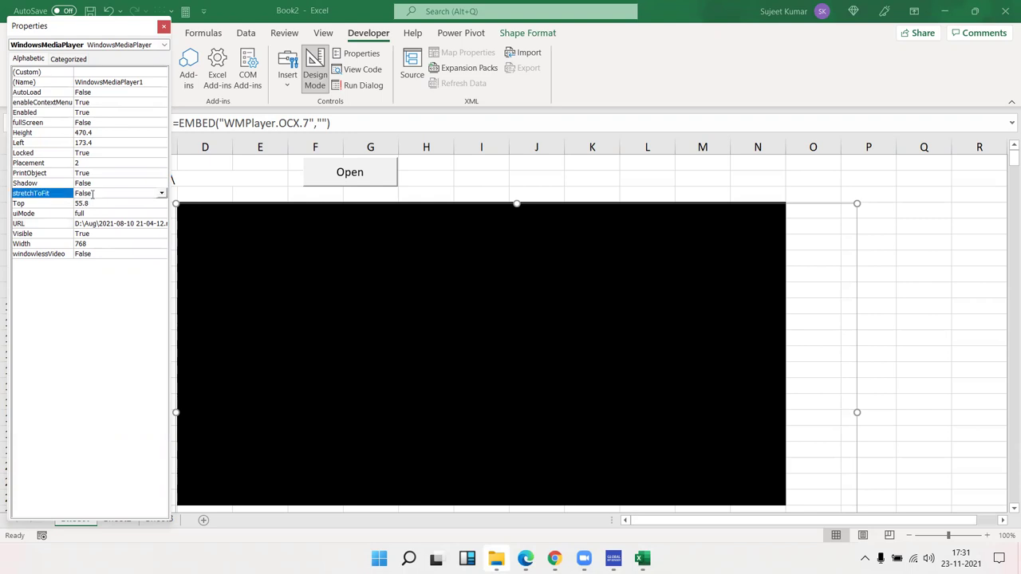
click(161, 194)
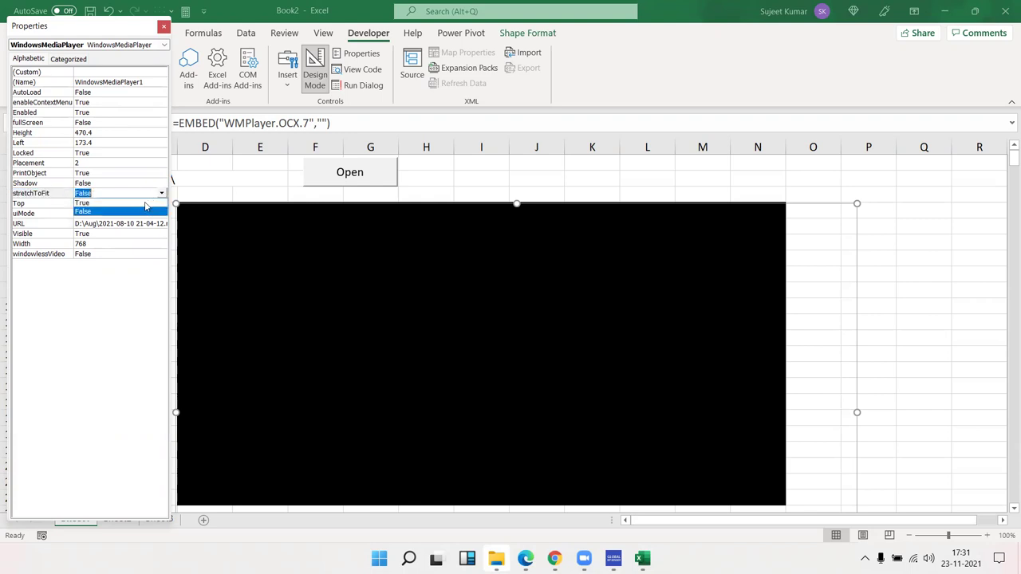
click(145, 205)
- Exit design mode so the video plays and close the Properties pane
click(219, 172)
click(315, 74)
click(163, 29)
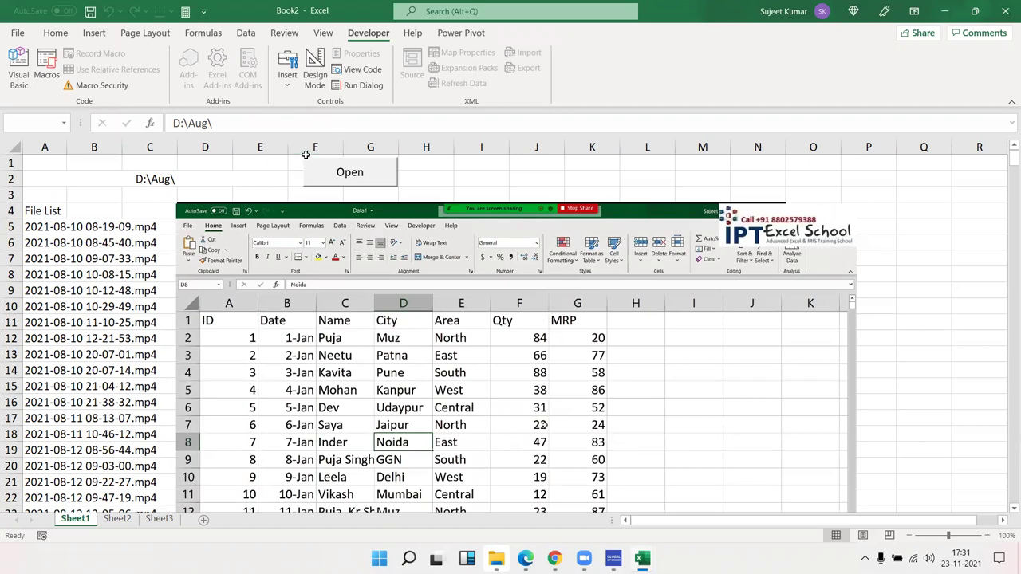
- Turn design mode back on, cancel the File > Open > Browse dialog, and open the VBA editor
click(315, 83)
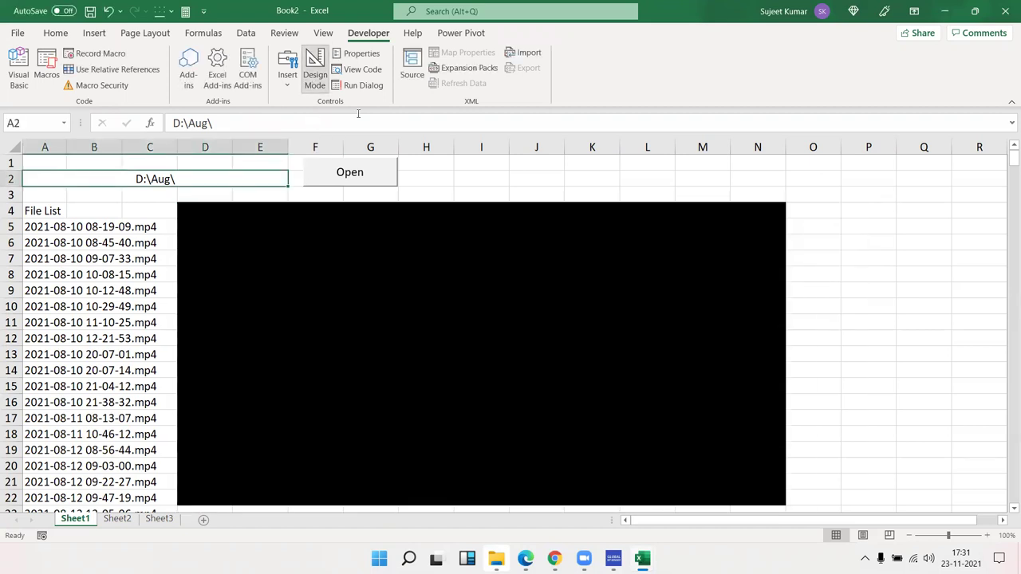
drag(934, 313, 909, 322)
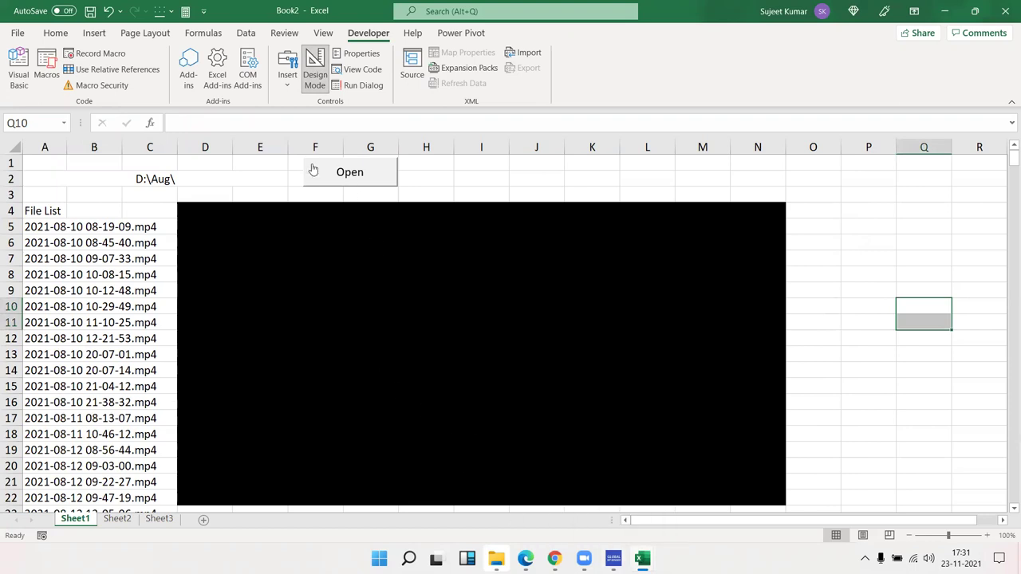
click(17, 33)
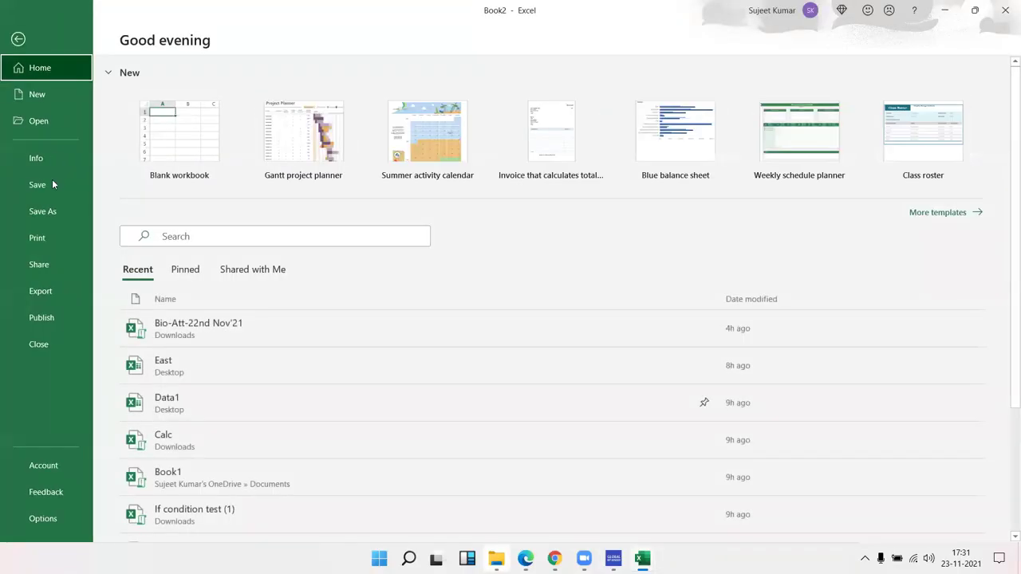
click(53, 122)
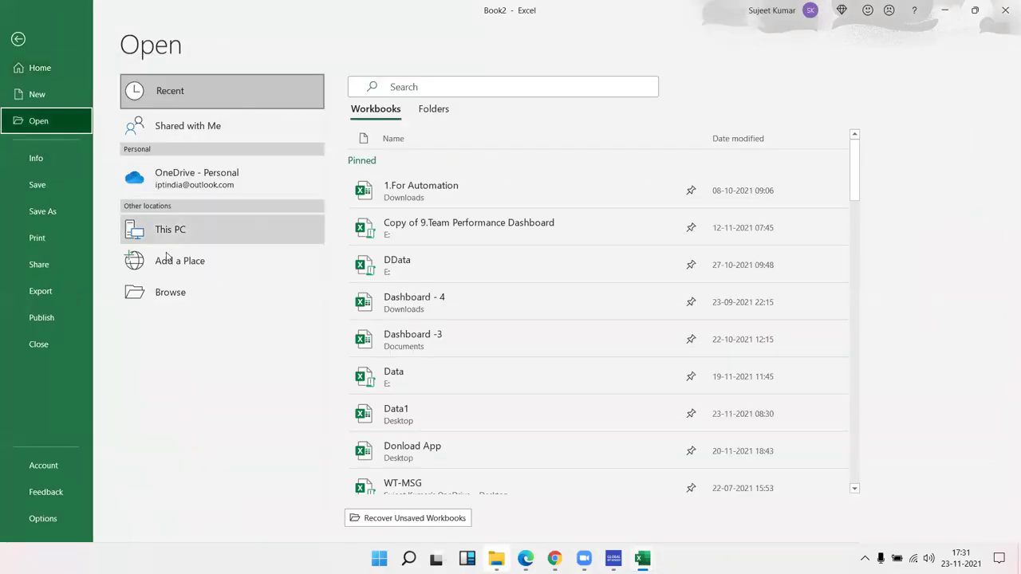
click(164, 292)
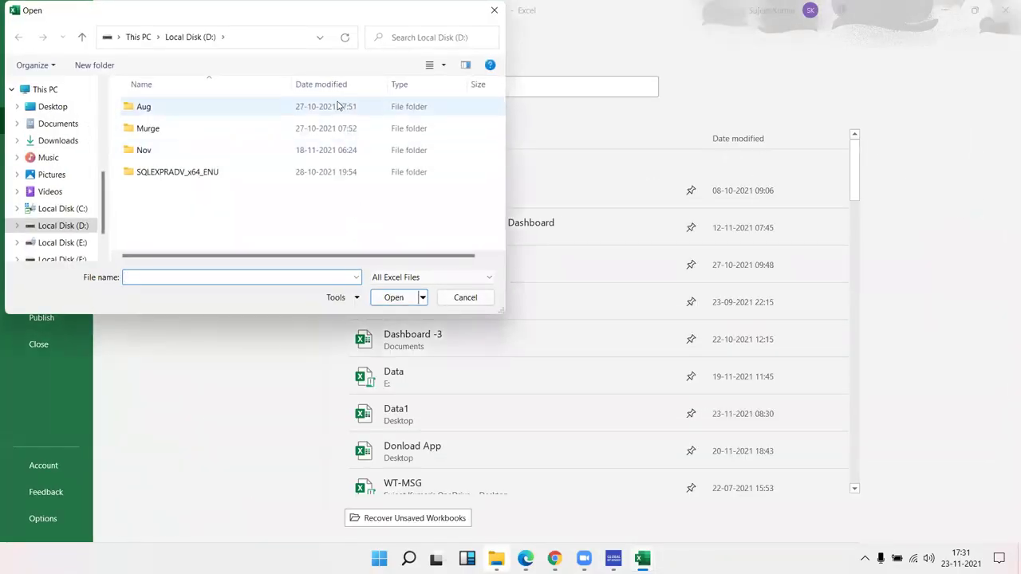
key(Escape)
key(Escape)
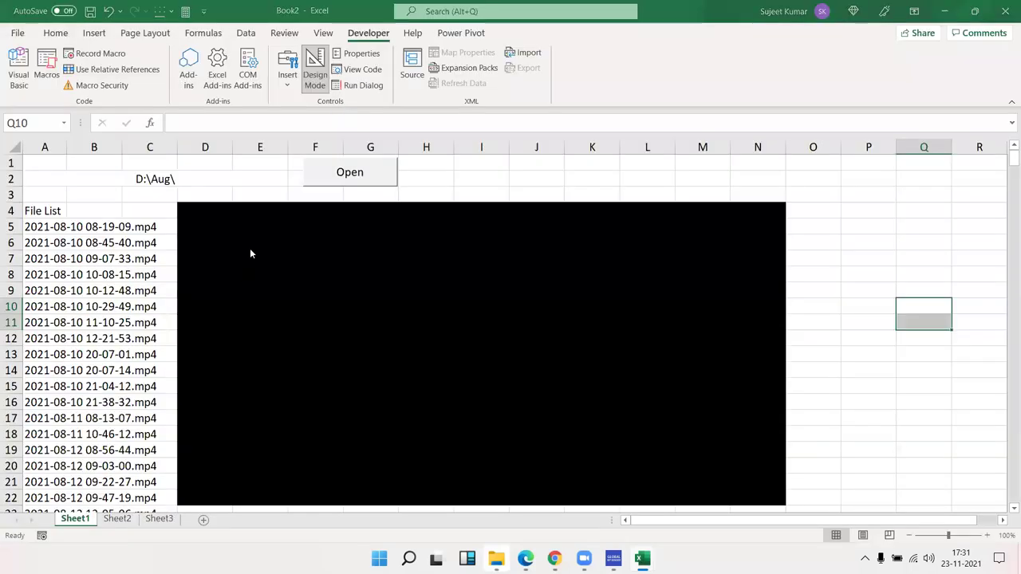
key(alt+F11)
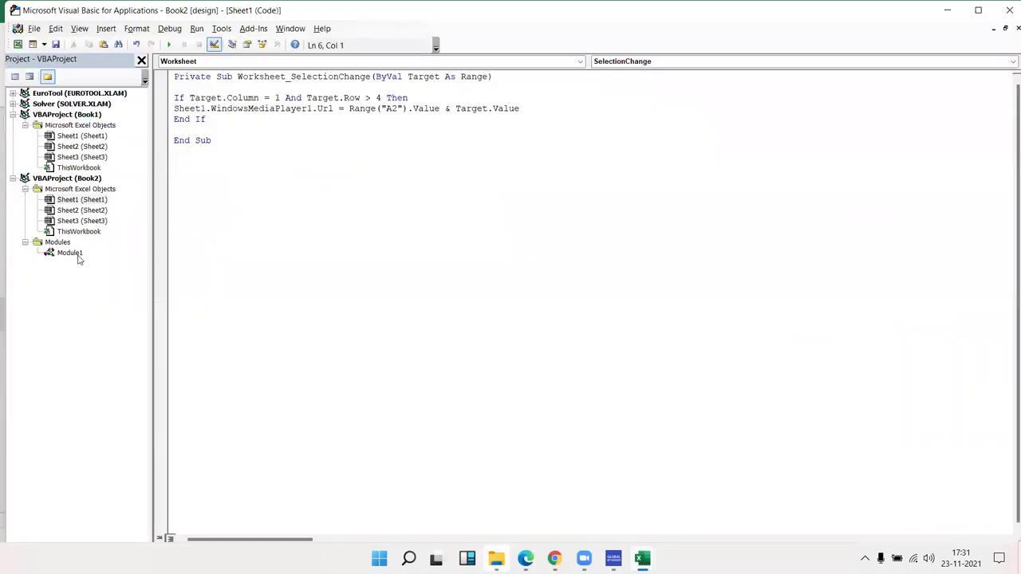
- Open Module1 and highlight the With Application.FileDialog folder picker, InitialFileName and .Show lines
double_click(72, 253)
double_click(184, 119)
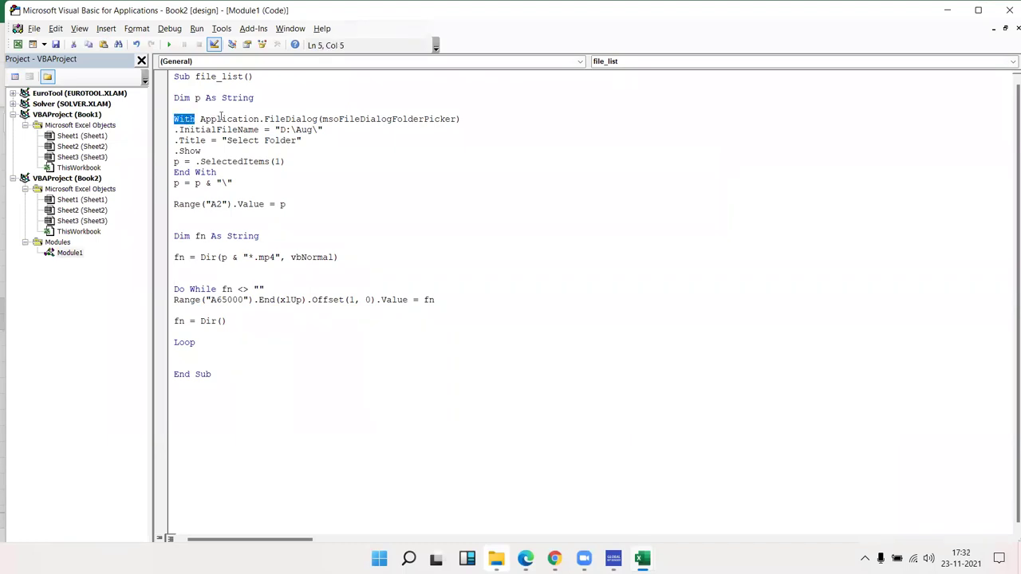
double_click(218, 119)
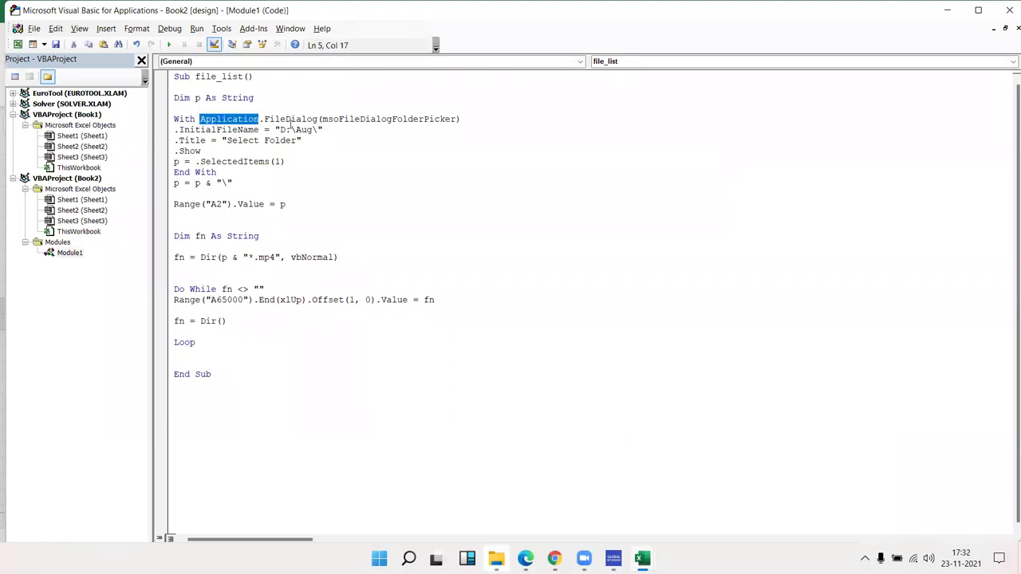
double_click(290, 120)
drag(319, 119, 456, 124)
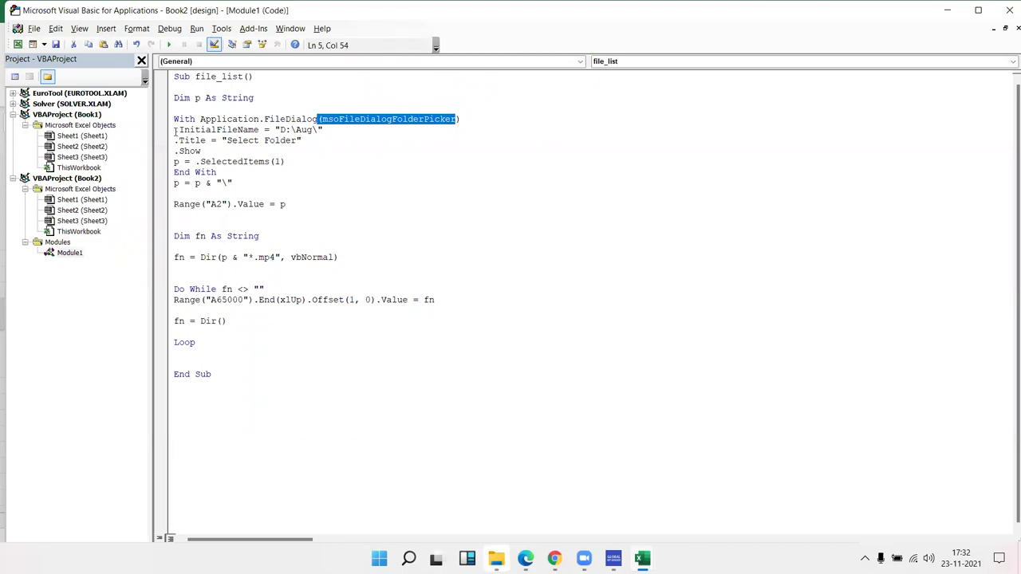
drag(174, 129, 328, 134)
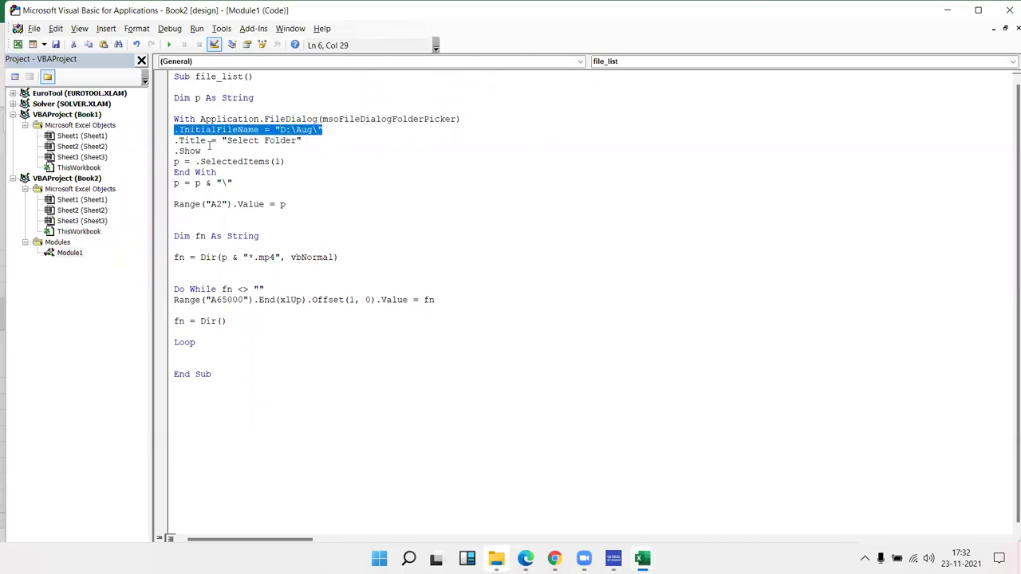
drag(175, 151, 203, 150)
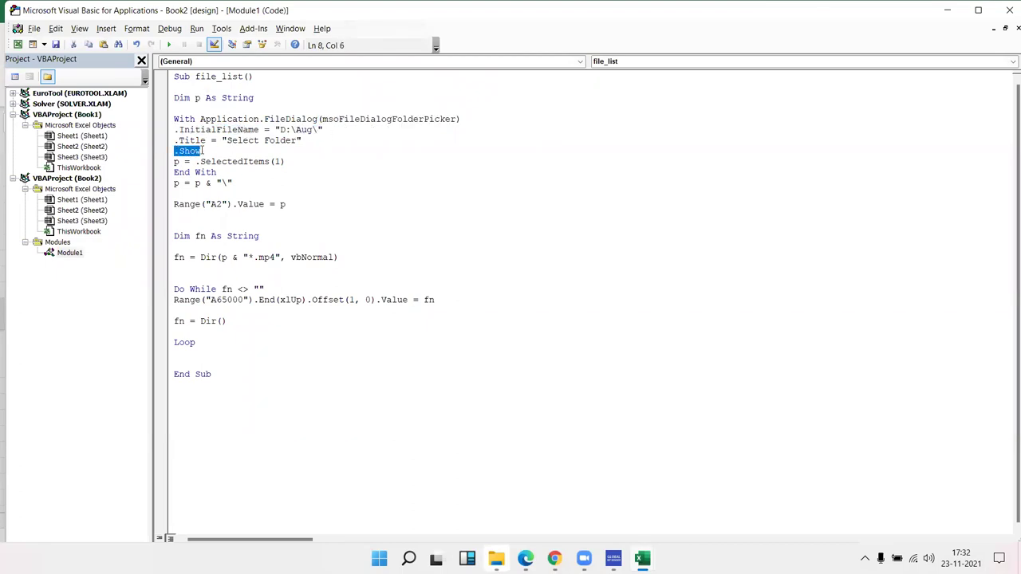
- Highlight SelectedItems(1), the p assignment with its backslash, and Range("A2").Value
mouse_move(196, 162)
mouse_down()
mouse_move(300, 158)
mouse_move(171, 164)
mouse_up()
click(179, 162)
click(180, 162)
click(194, 184)
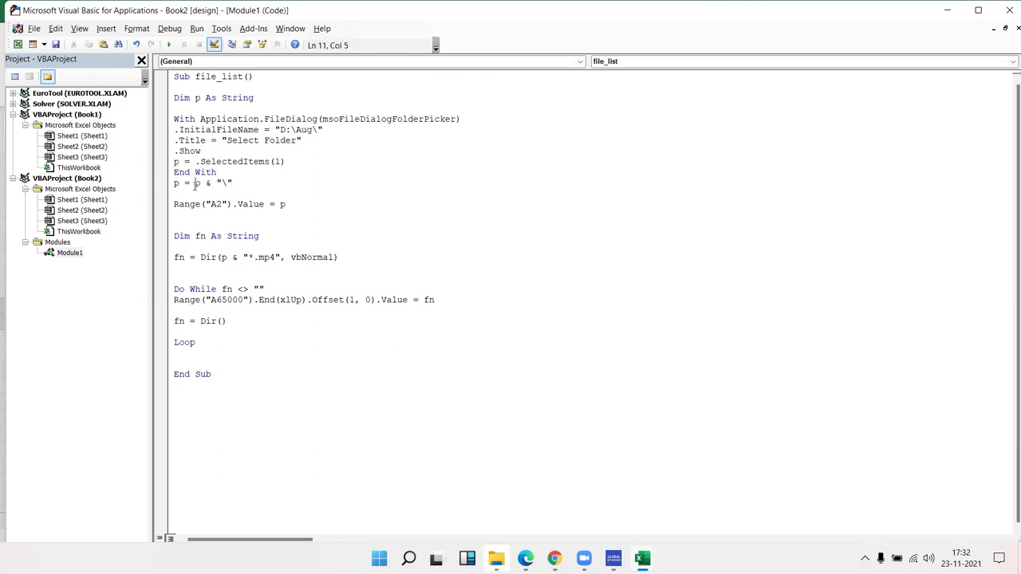
double_click(277, 163)
drag(232, 183, 190, 183)
click(260, 204)
double_click(261, 204)
key(alt+F11)
- Give merged cell A2 a black fill and white D:\Aug\ text
click(146, 182)
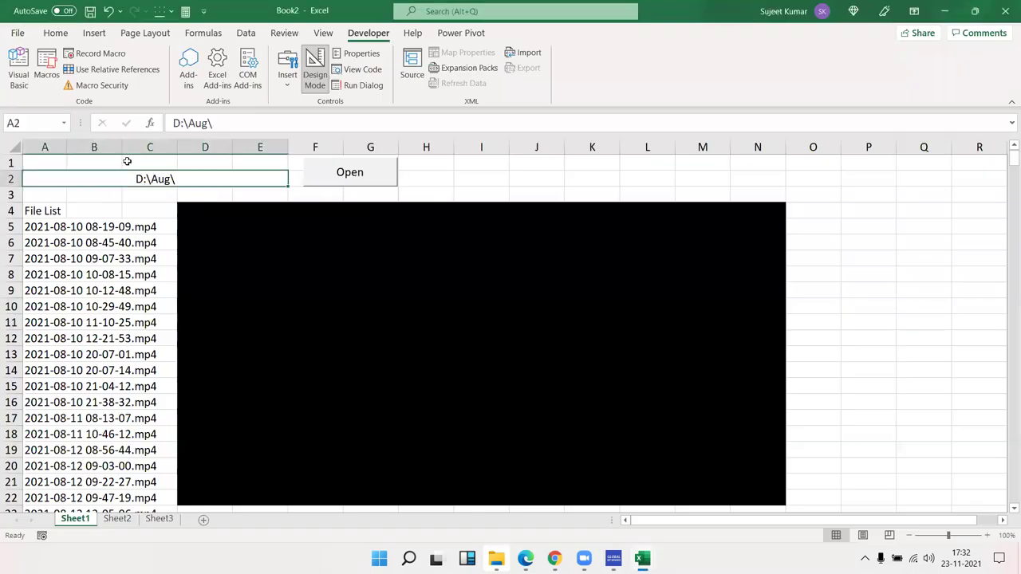
click(53, 38)
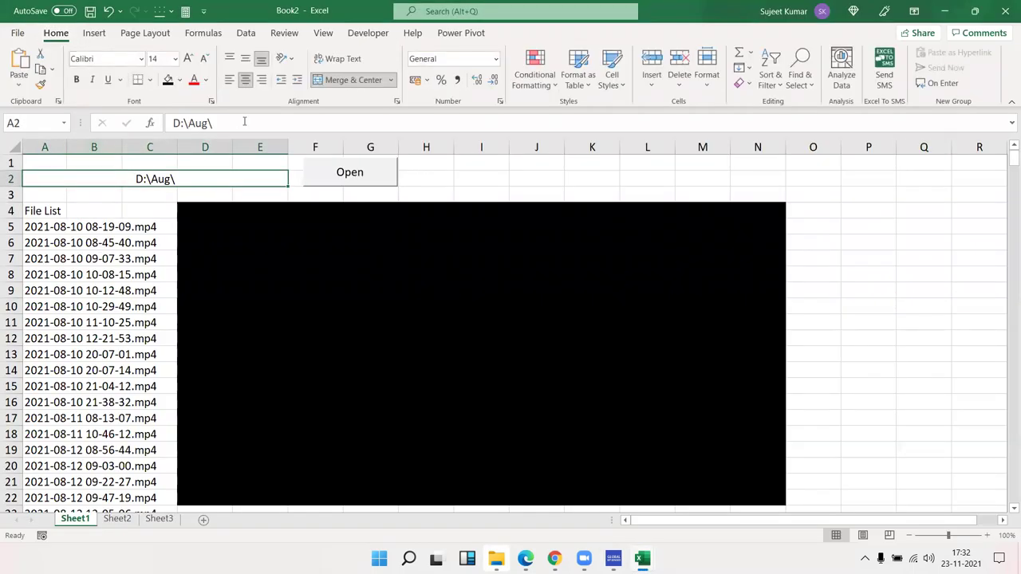
click(167, 80)
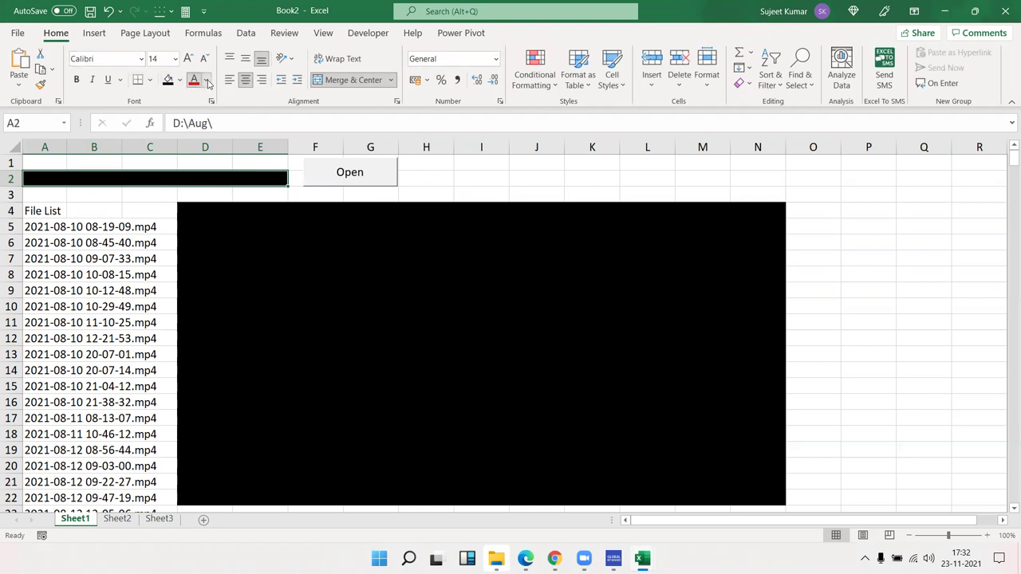
click(207, 82)
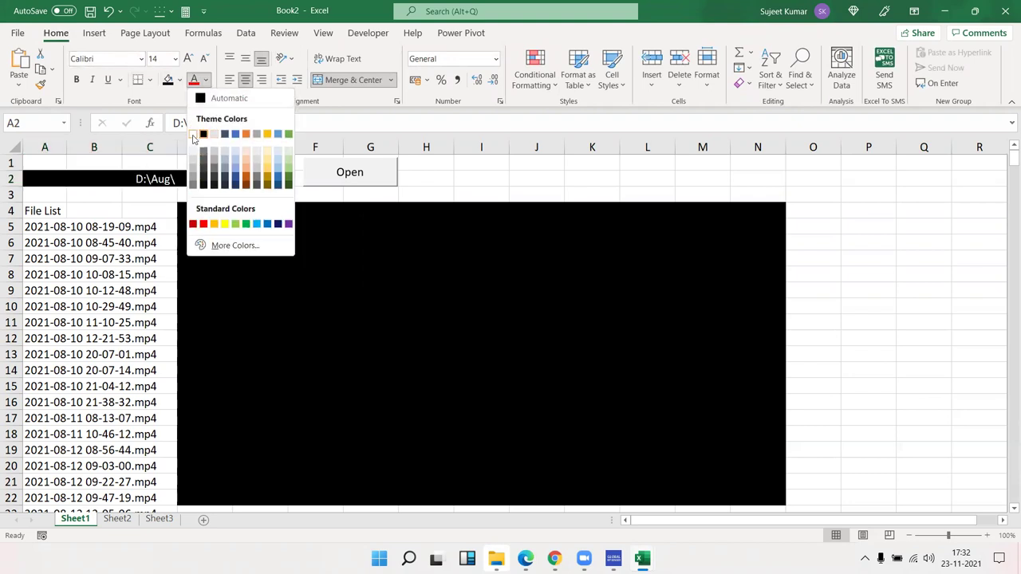
click(203, 135)
click(126, 196)
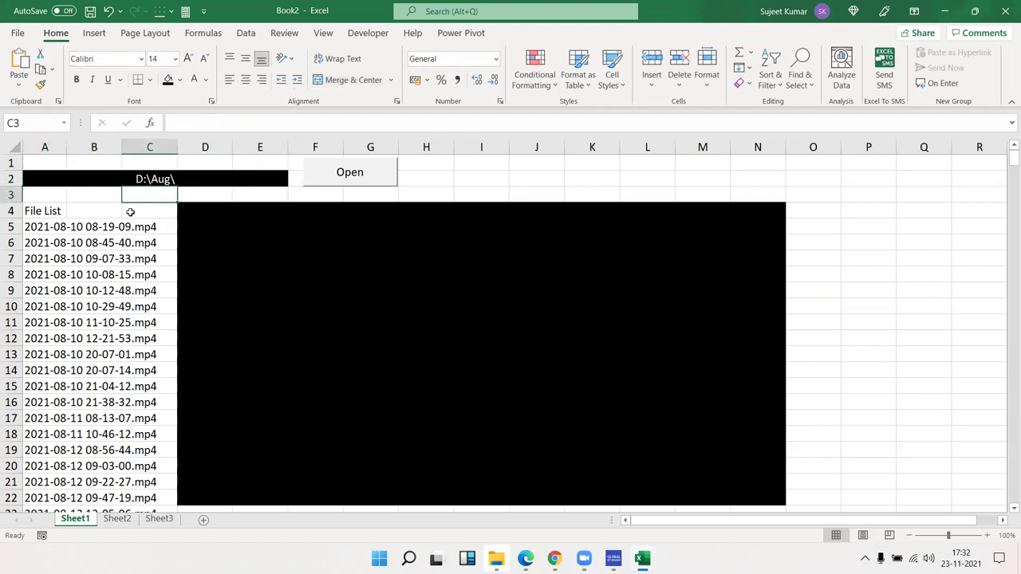
key(alt+F11)
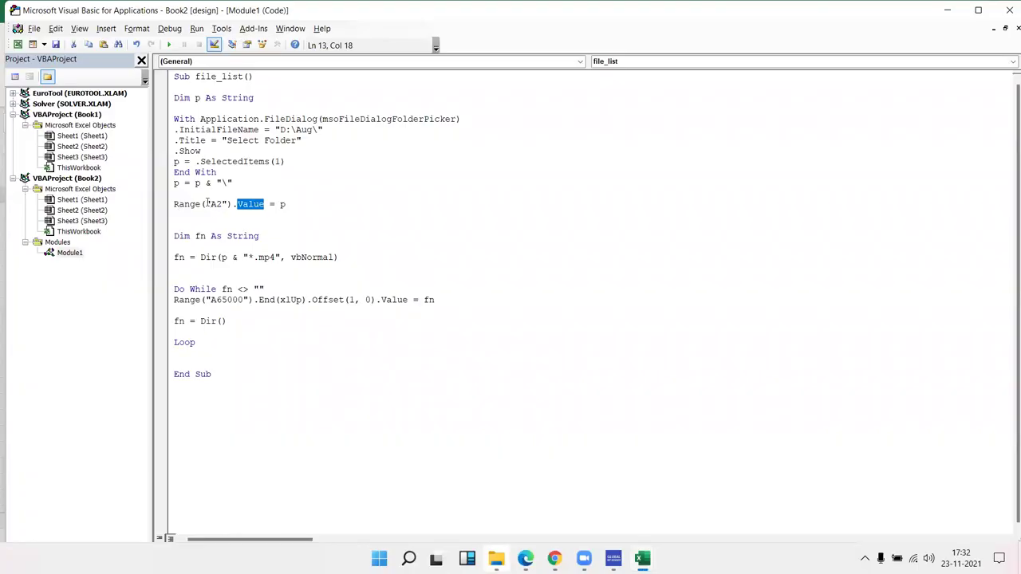
- Highlight the Range("A2").Value = p line and check the D:\Aug\ path in cell A2
drag(286, 205, 172, 204)
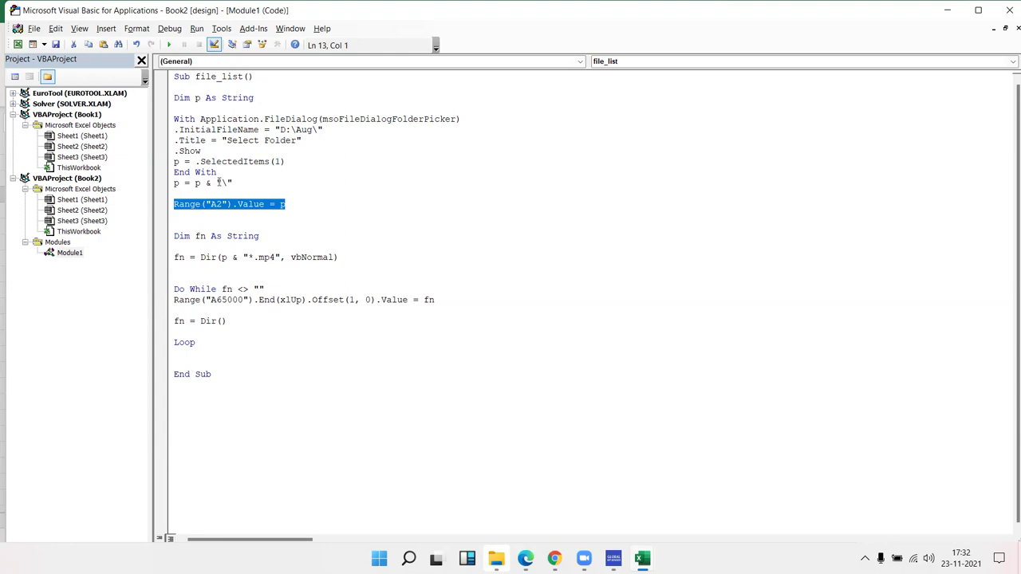
key(alt+F11)
double_click(172, 177)
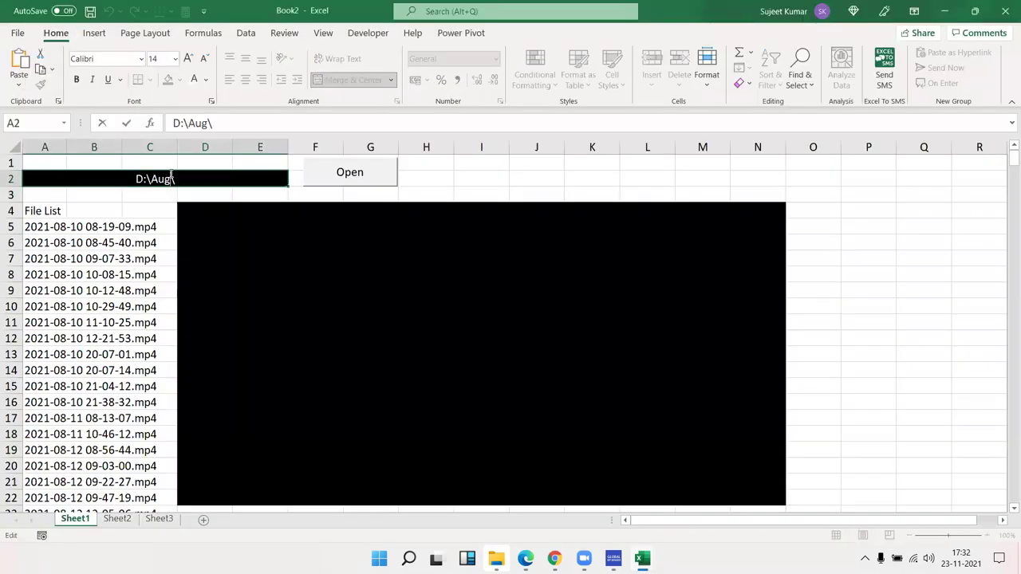
key(Escape)
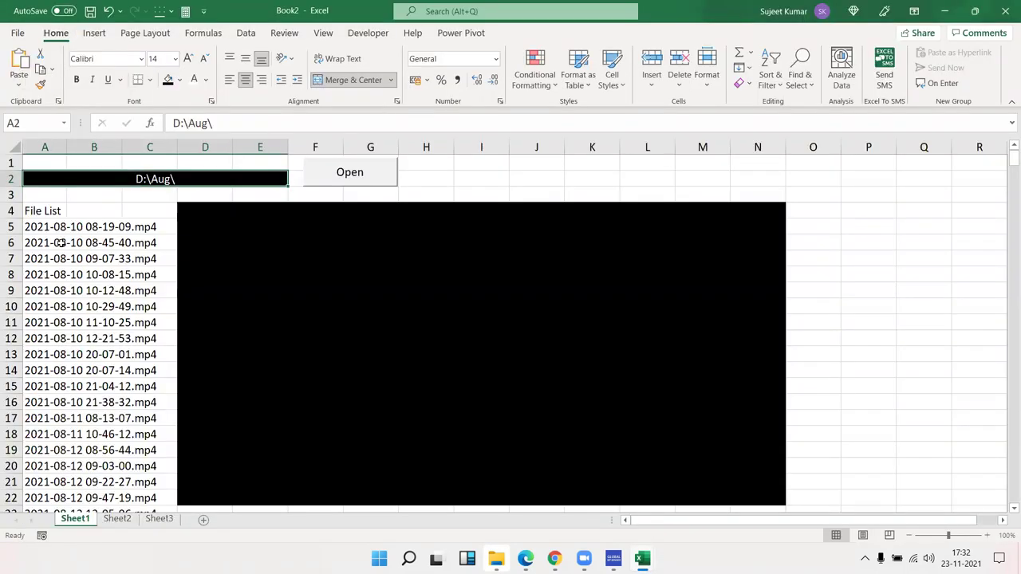
- Highlight the *.mp4 Dir pattern, the backslash line and the file-listing loop, then return to Excel
key(alt+F11)
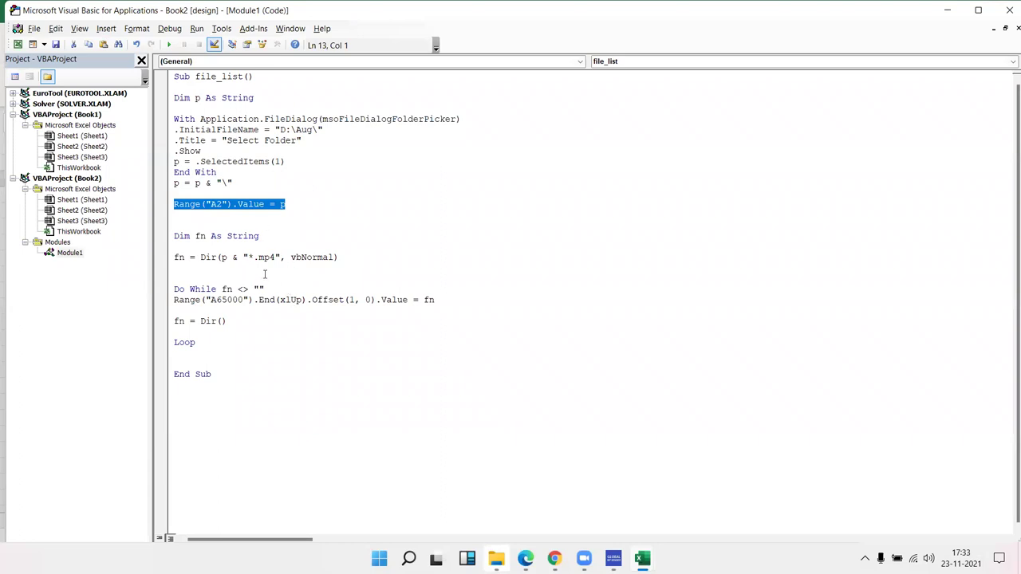
drag(227, 257, 284, 257)
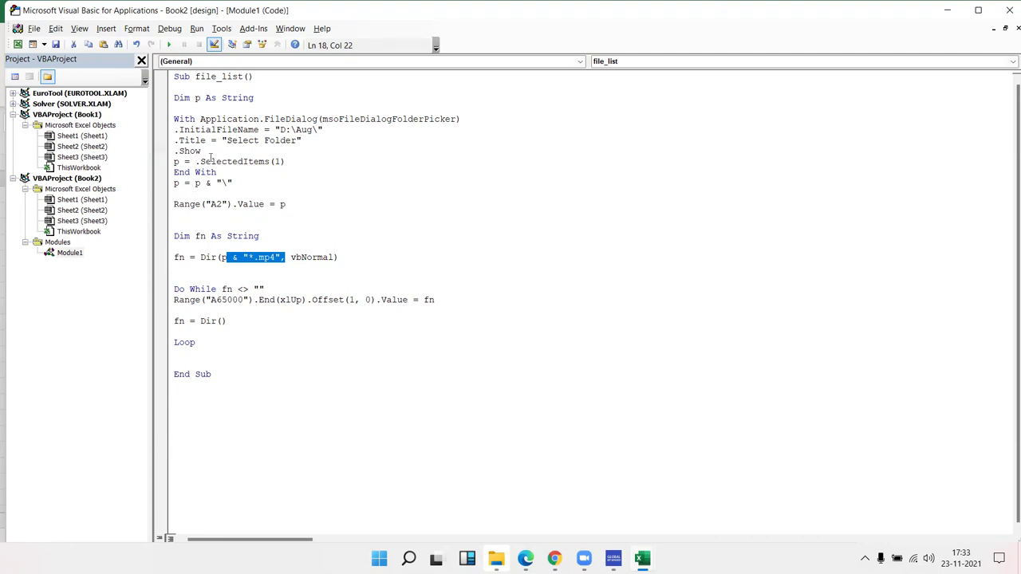
drag(252, 183, 215, 172)
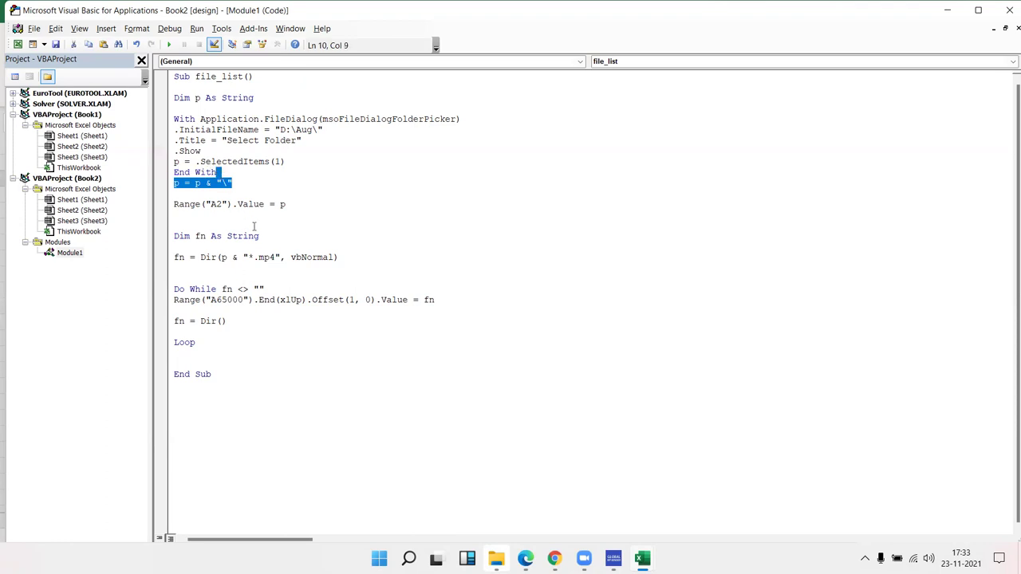
drag(226, 352, 173, 240)
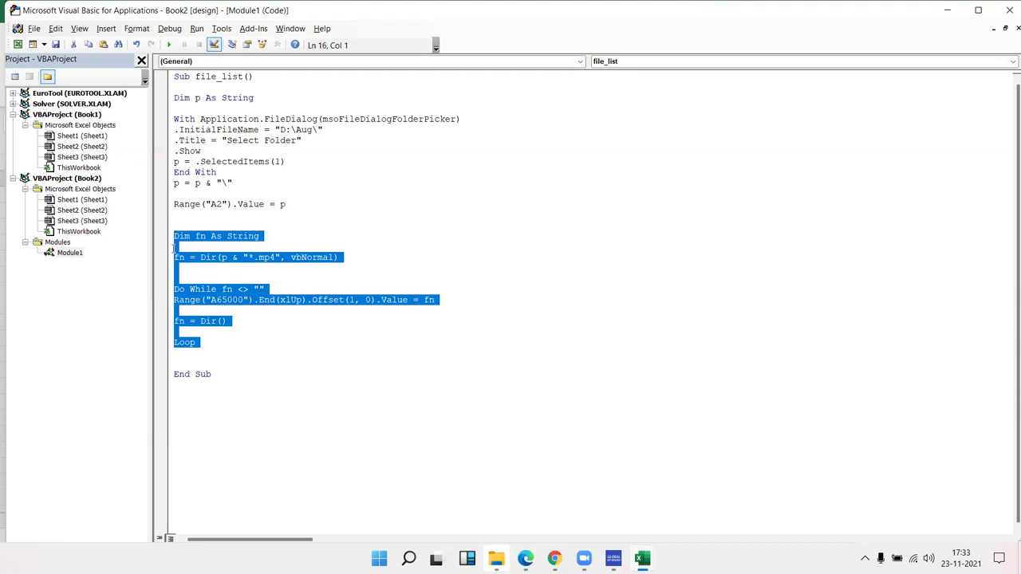
key(alt+F11)
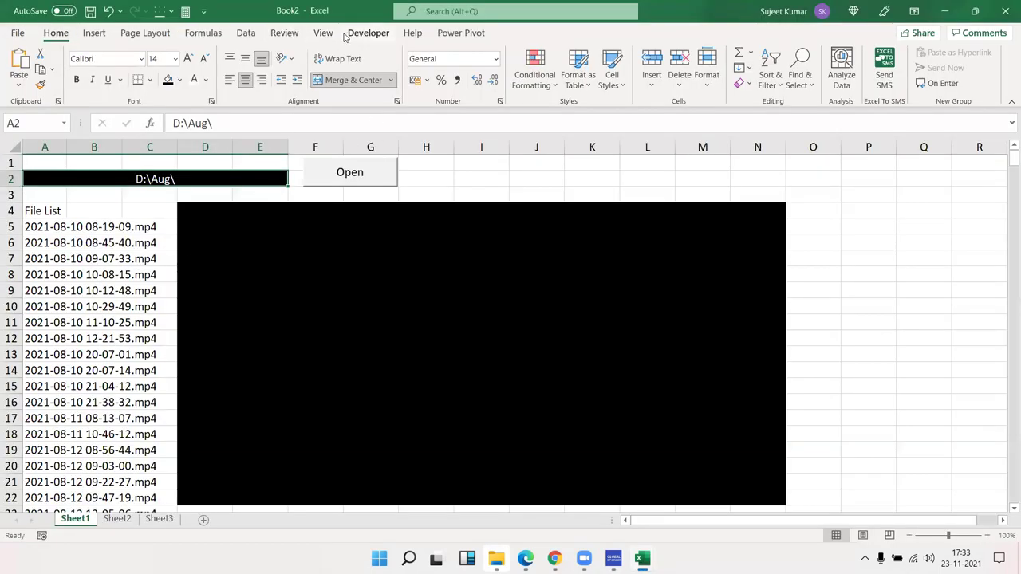
- Show the Developer tab's Insert > More Controls list of ActiveX controls
click(348, 35)
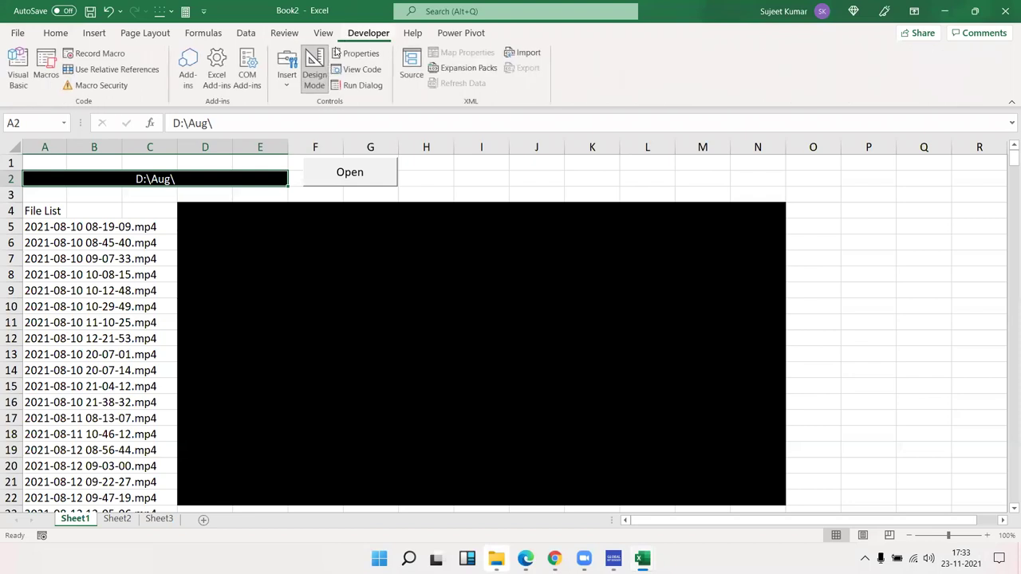
click(283, 84)
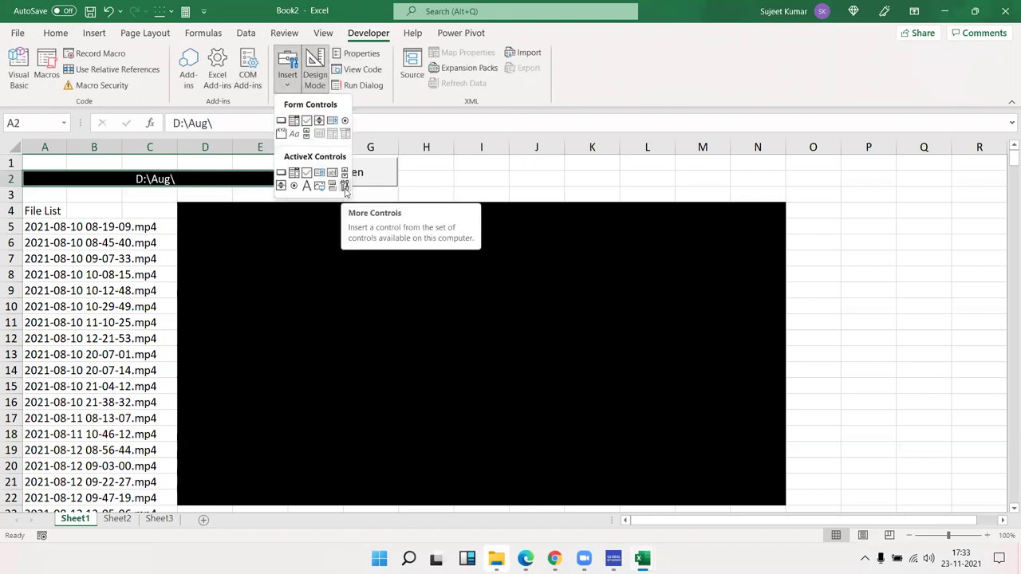
click(344, 186)
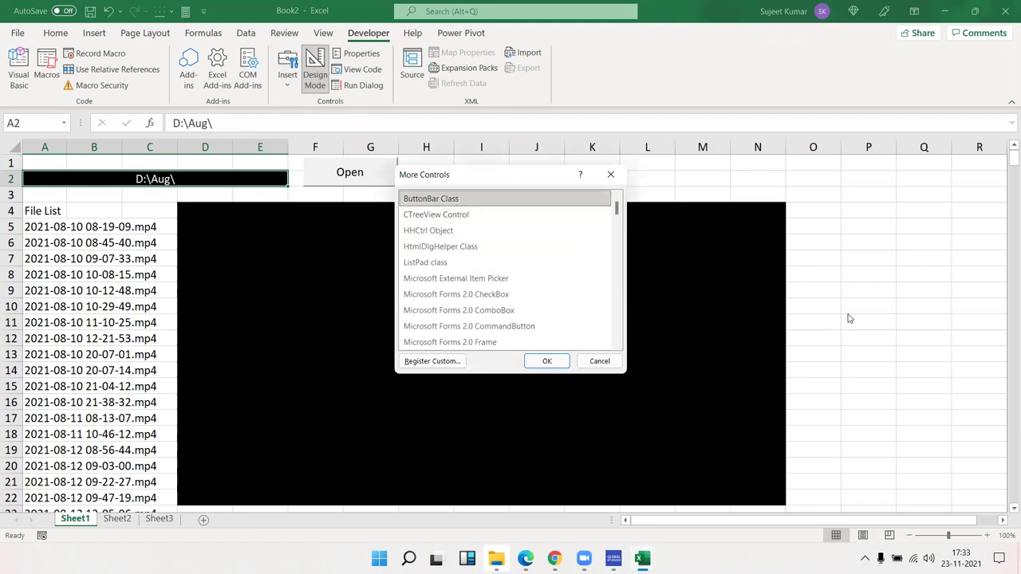
- Close the More Controls list and open Sheet1's code in the VBA editor
key(Escape)
key(alt+F11)
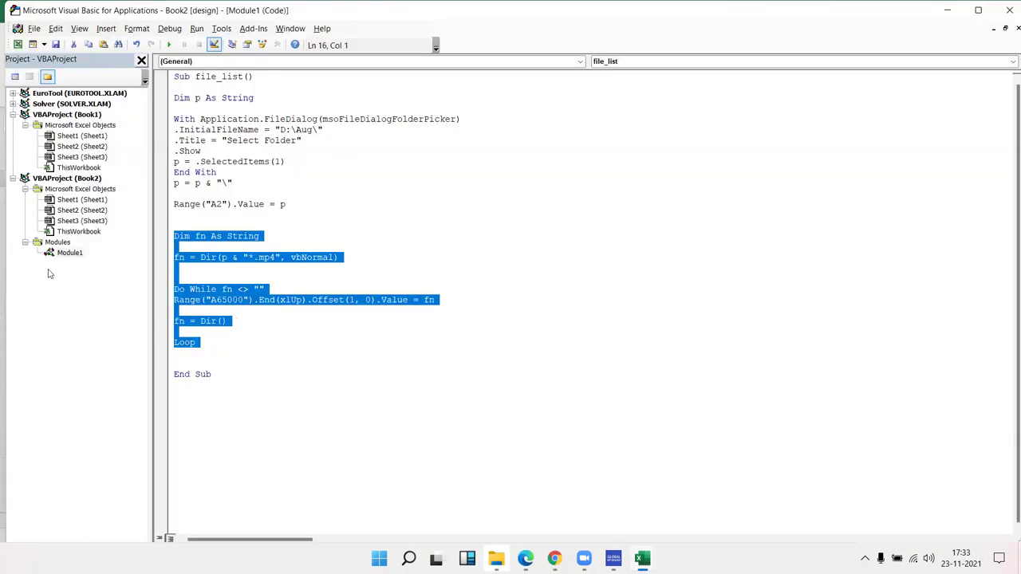
double_click(78, 200)
- Inspect the Target check on the If line of Sheet1's SelectionChange code
click(297, 190)
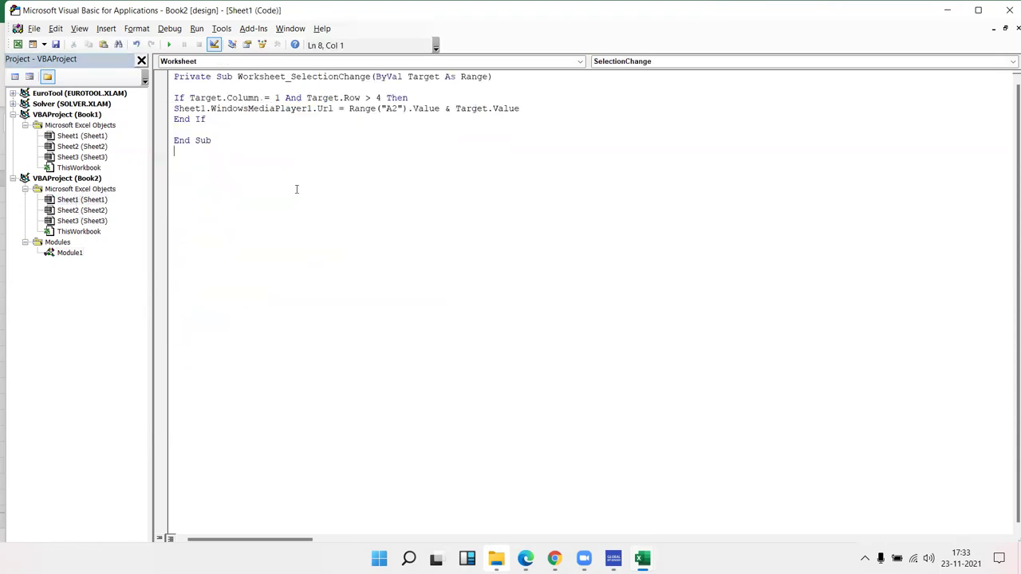
double_click(204, 97)
key(alt+F11)
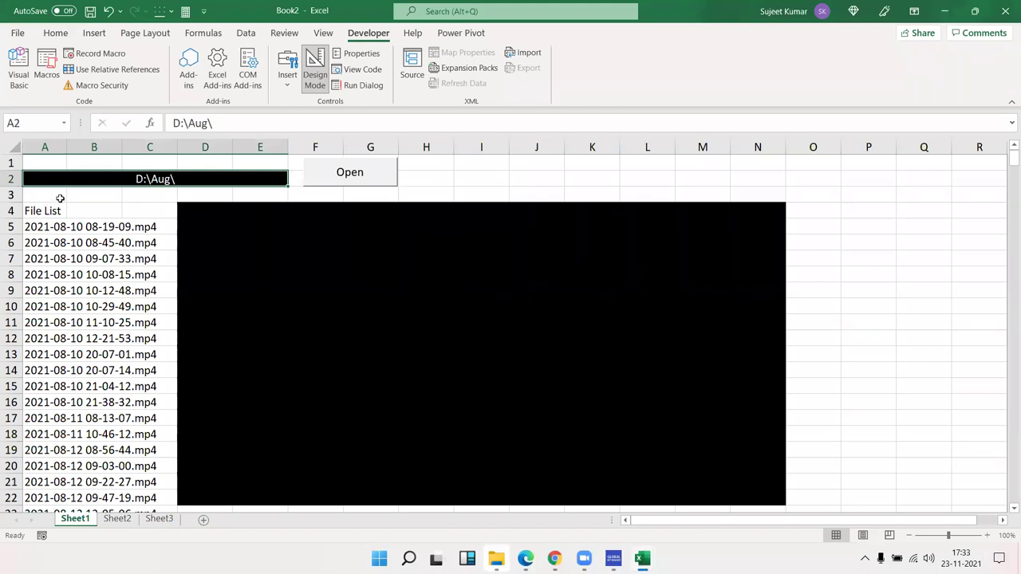
key(alt+F11)
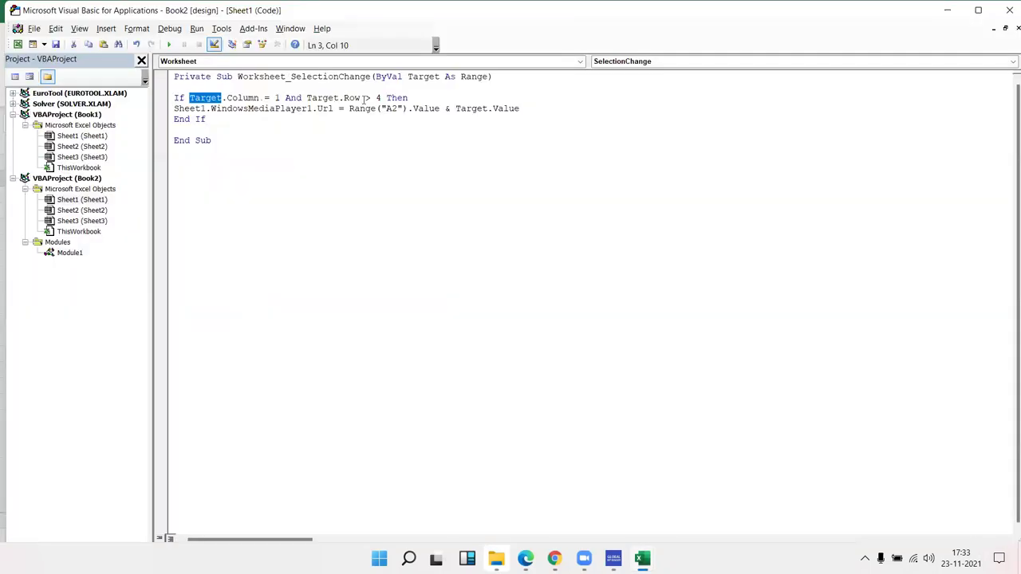
- On the worksheet, select A3, empty cells K1, Q6, Q16, P6 and the embedded media player
key(alt+F11)
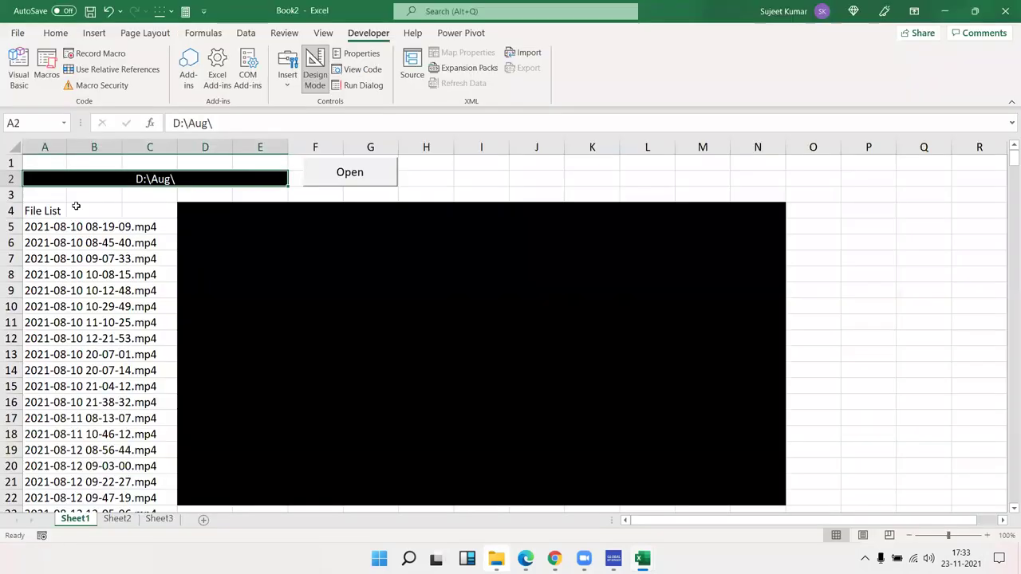
click(66, 198)
click(568, 164)
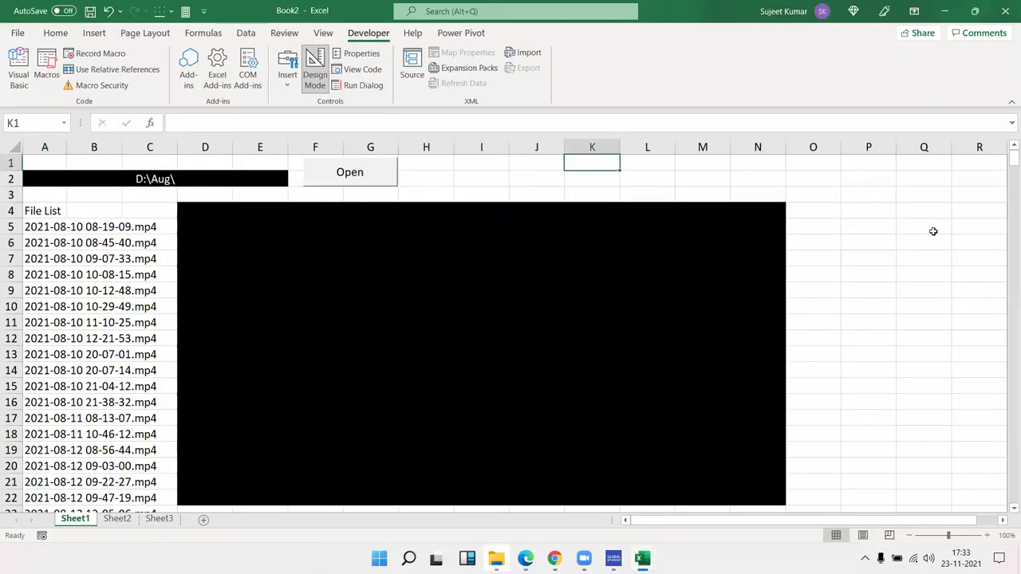
click(935, 247)
click(901, 407)
click(845, 352)
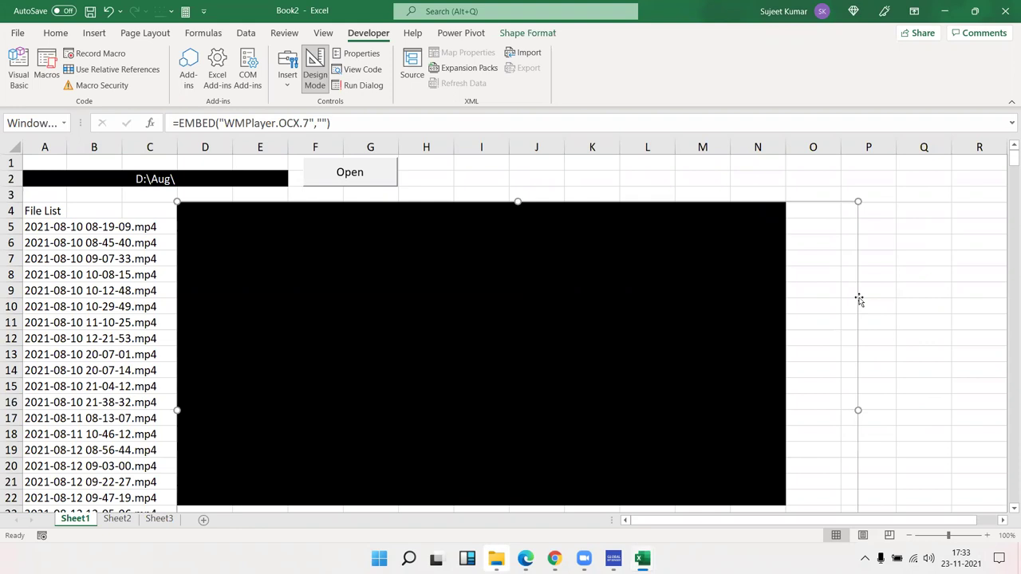
click(883, 276)
click(886, 242)
- Highlight the Url line's Range("A2").Value & Target.Value expression and each of its parts
key(alt+F11)
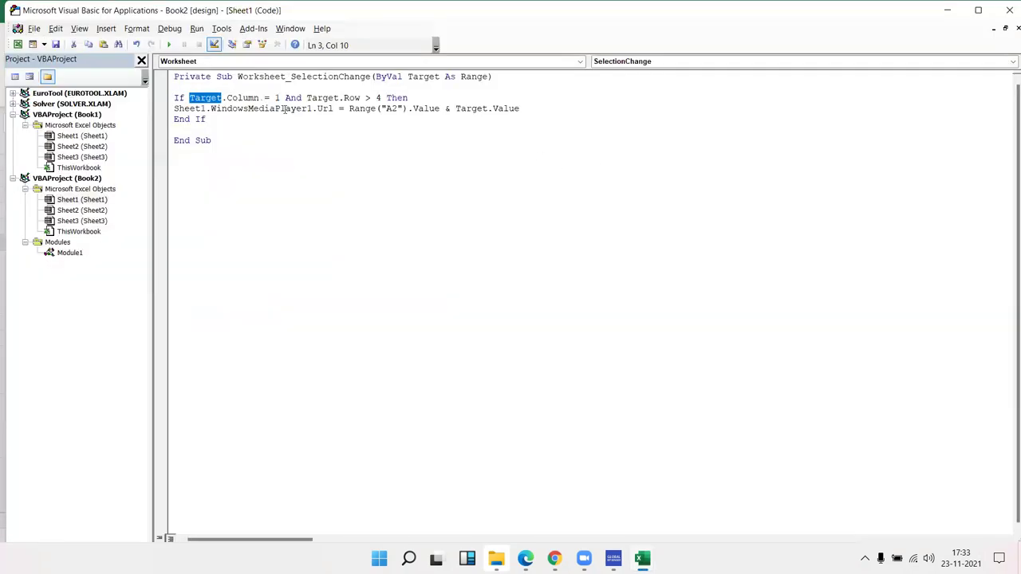
double_click(202, 108)
click(324, 109)
double_click(325, 109)
drag(349, 108, 528, 105)
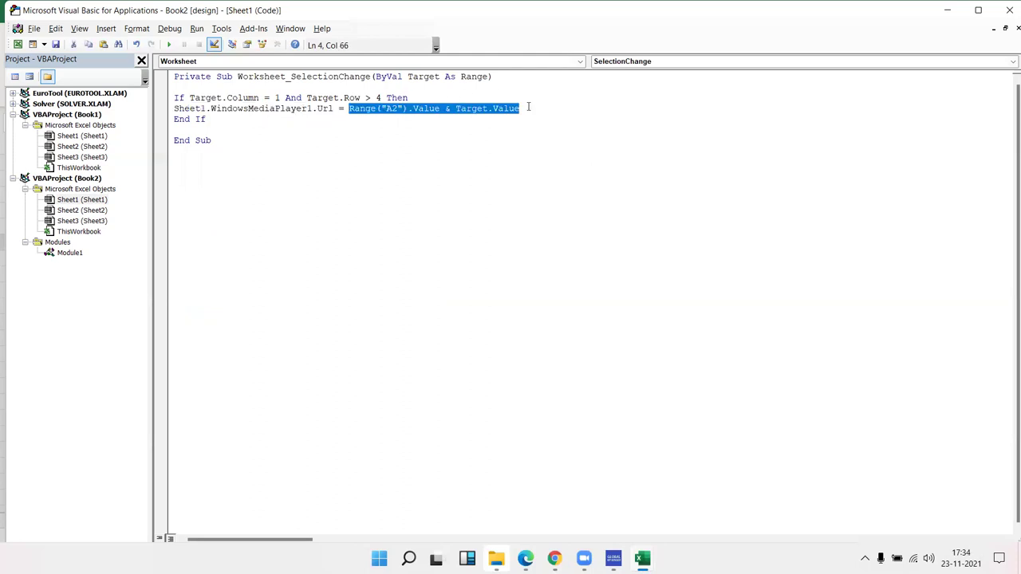
drag(348, 108, 444, 109)
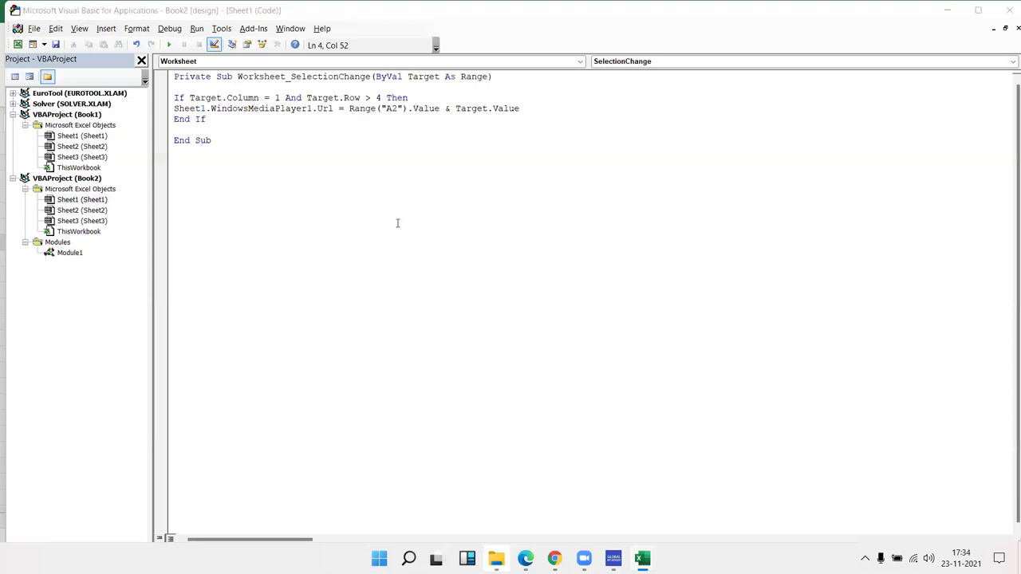
key(alt+F11)
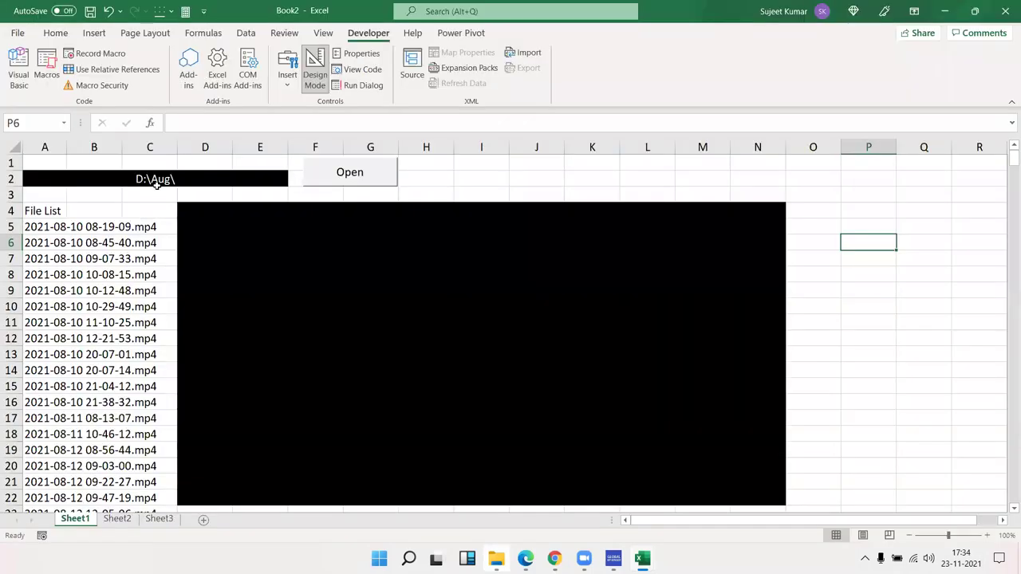
key(alt+F11)
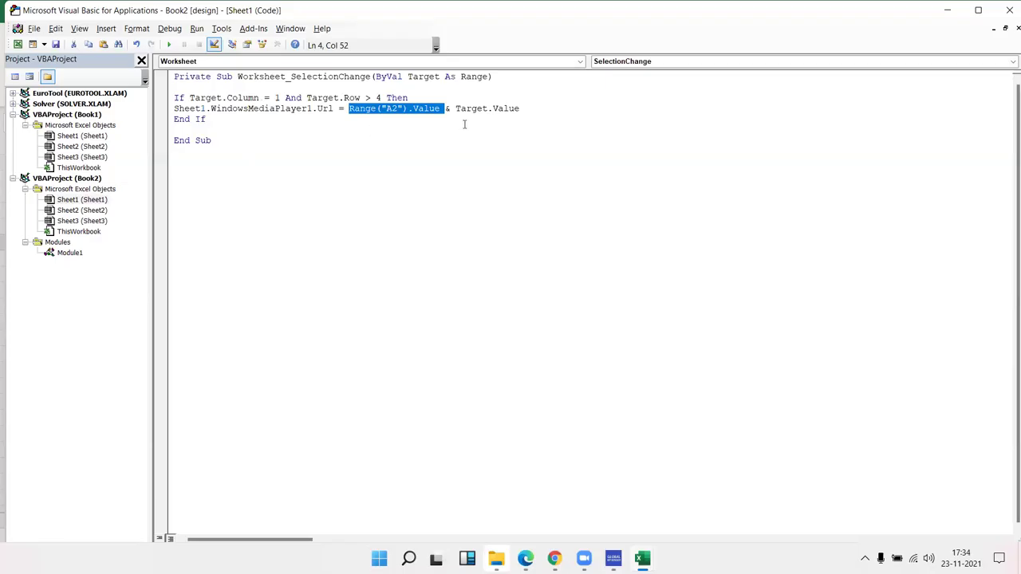
mouse_move(455, 108)
mouse_down()
mouse_move(520, 110)
mouse_move(522, 120)
mouse_up()
click(509, 137)
key(alt+F11)
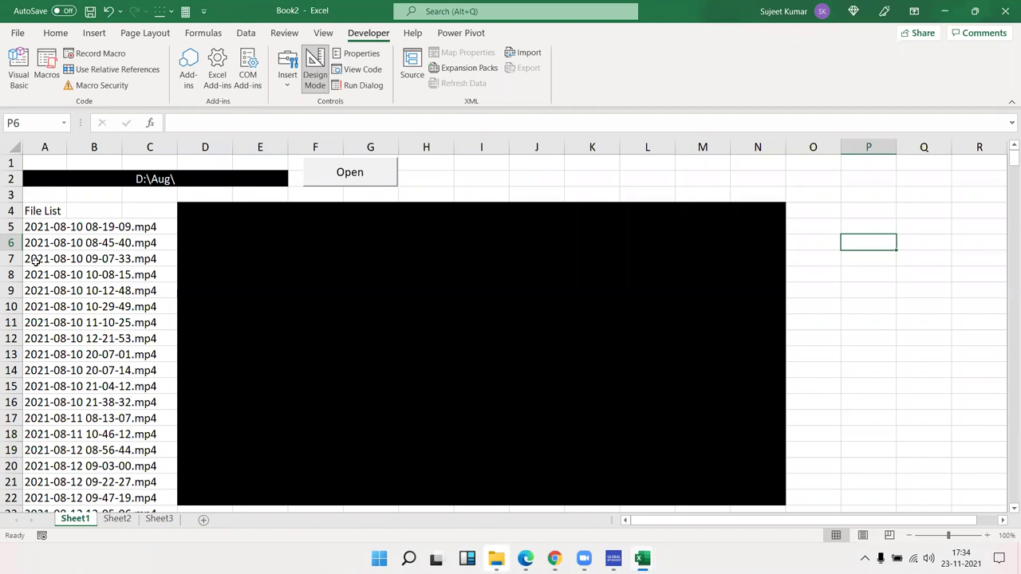
- Leave Design Mode, play the clips in A11, A13 and A9, then re-enable Design Mode
click(37, 261)
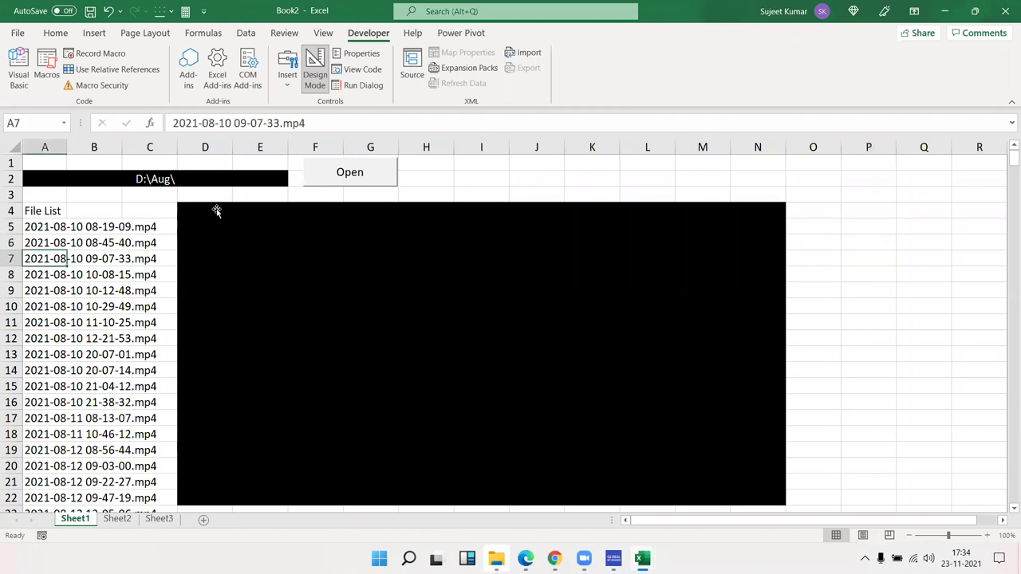
click(321, 84)
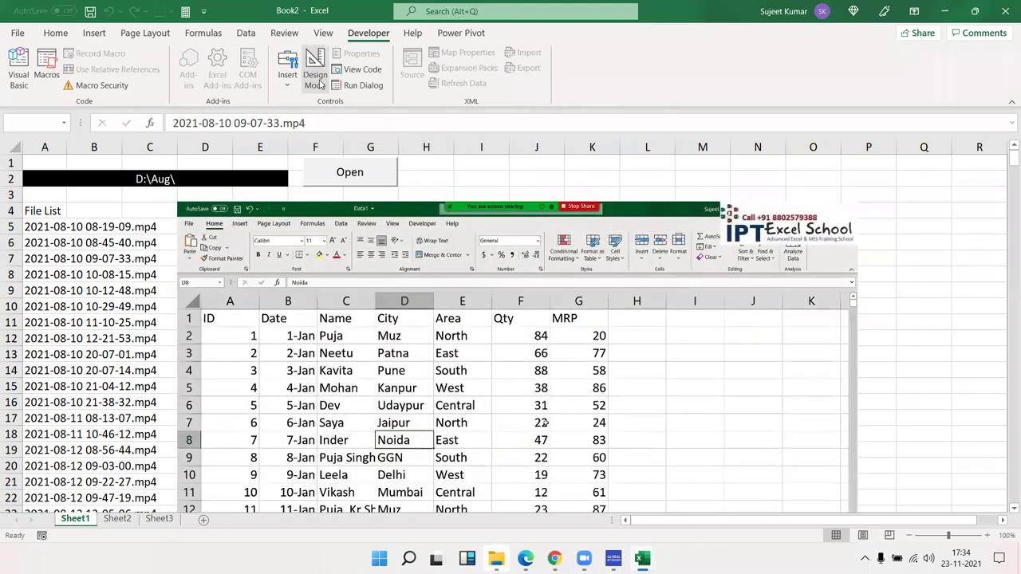
click(49, 322)
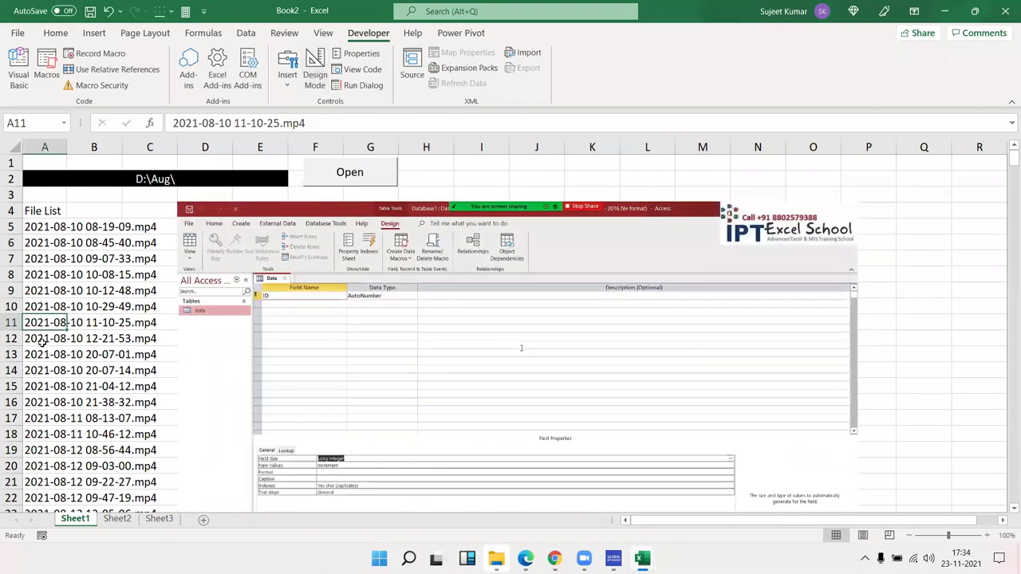
click(41, 355)
click(46, 288)
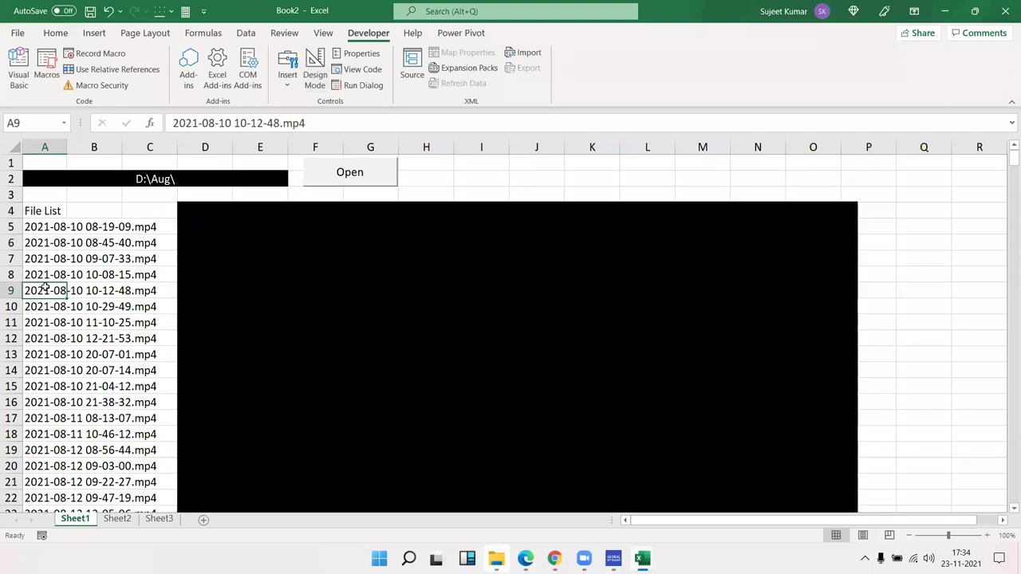
click(316, 72)
key(alt+F11)
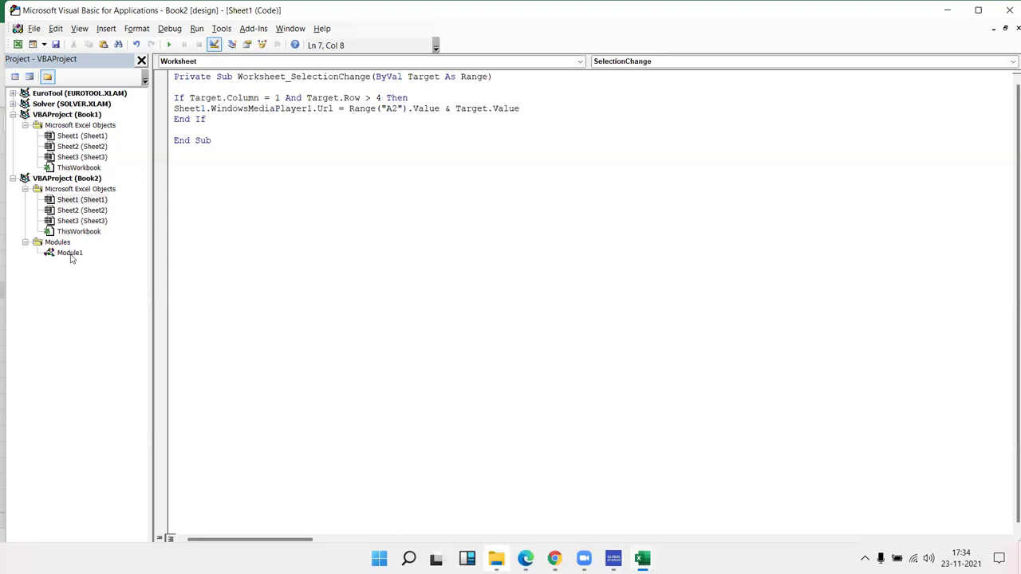
- Open Module1's file_list macro and select the Dir loop, then the With…End With folder-picker block
double_click(71, 254)
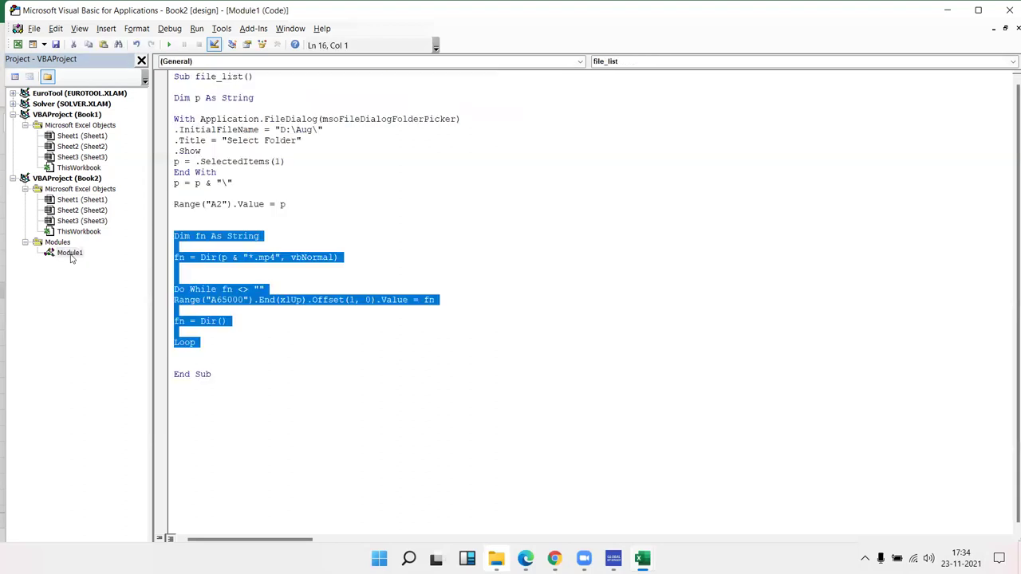
click(273, 378)
drag(175, 352, 174, 255)
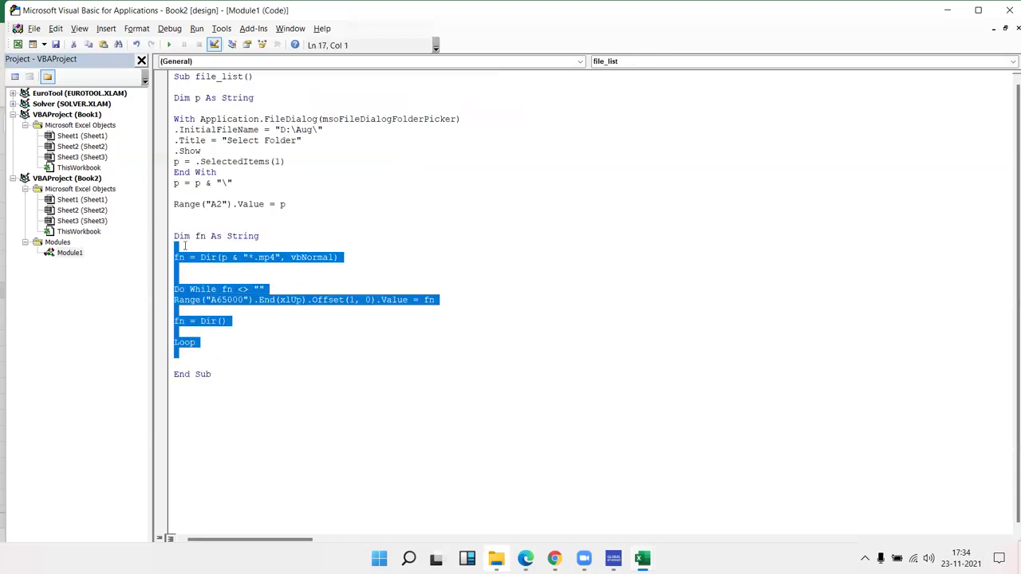
drag(220, 173, 174, 120)
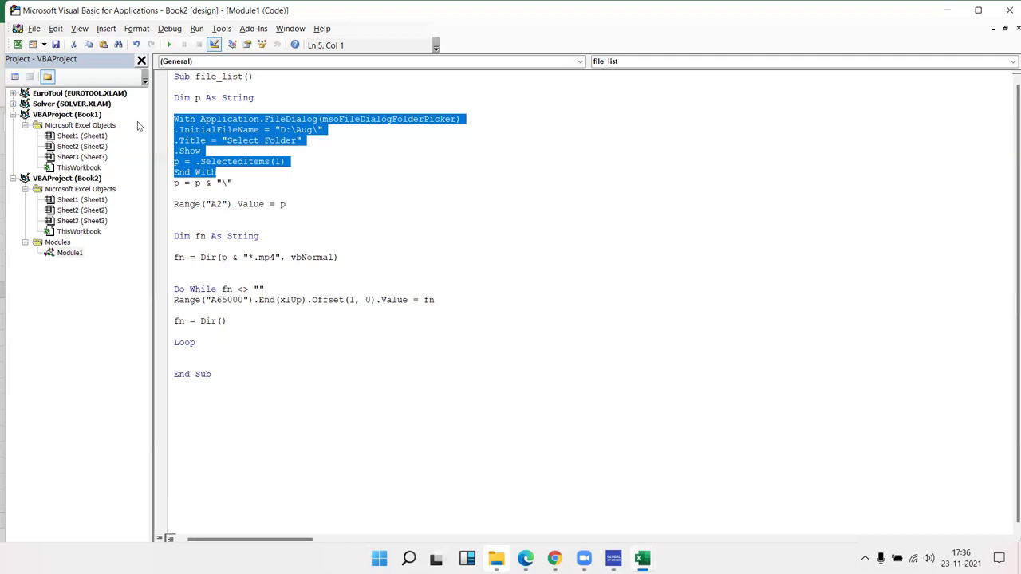
- Declare Dim f As String on a new line above the With block
click(182, 110)
key(Return)
key(Return)
key(Up)
key(Up)
text(dim f )
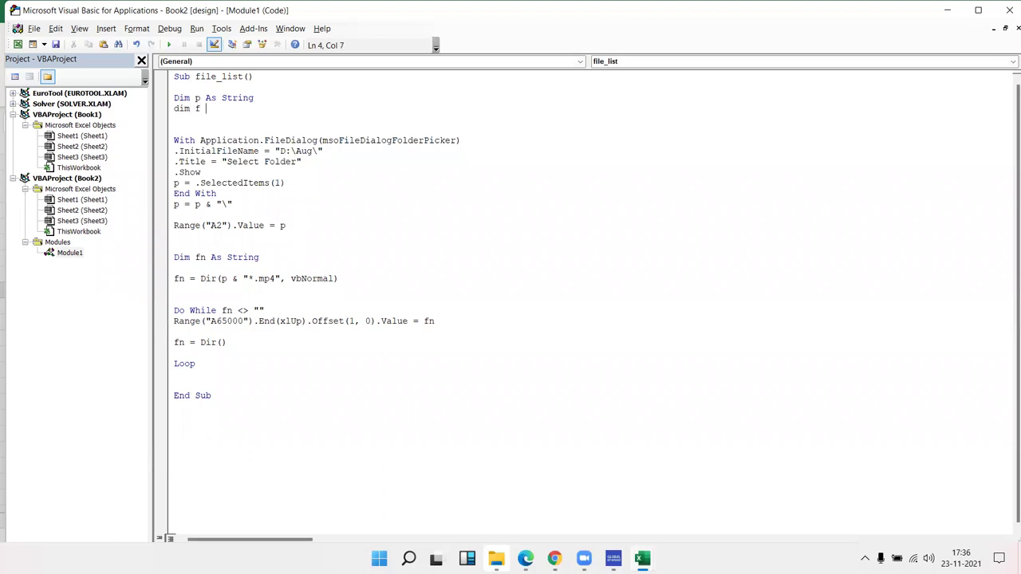
text(as )
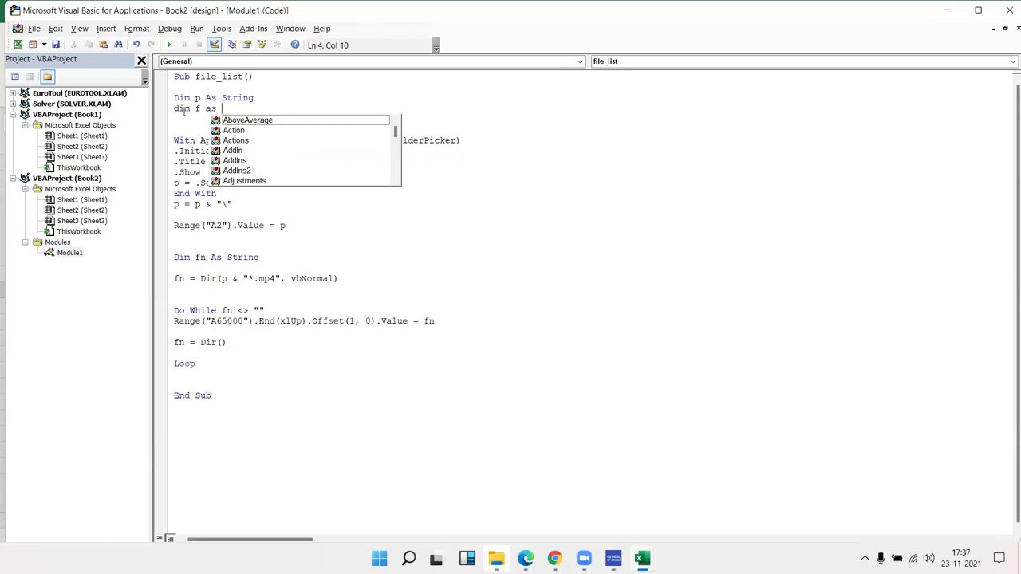
text(str)
key(Return)
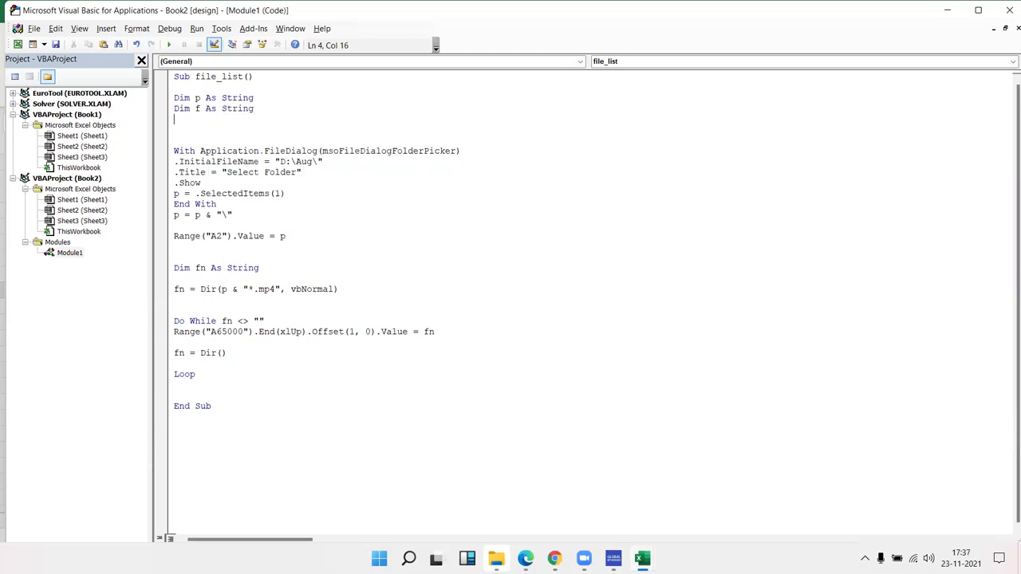
key(Return)
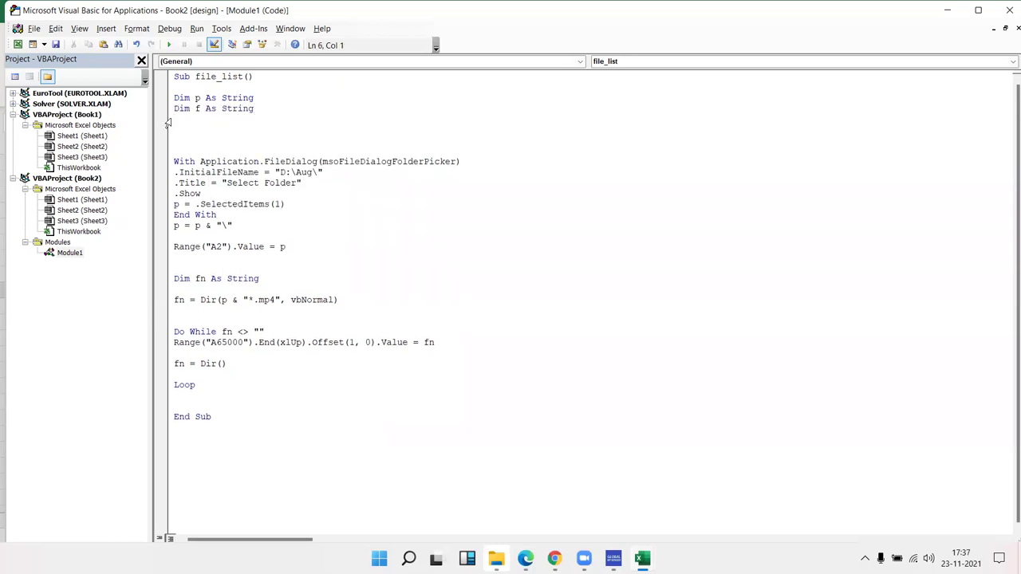
- Set f = Environ$("suerprofile") and add MsgBox f on the next line
text(f=)
text(e)
text(nv)
text(iron)
text($()
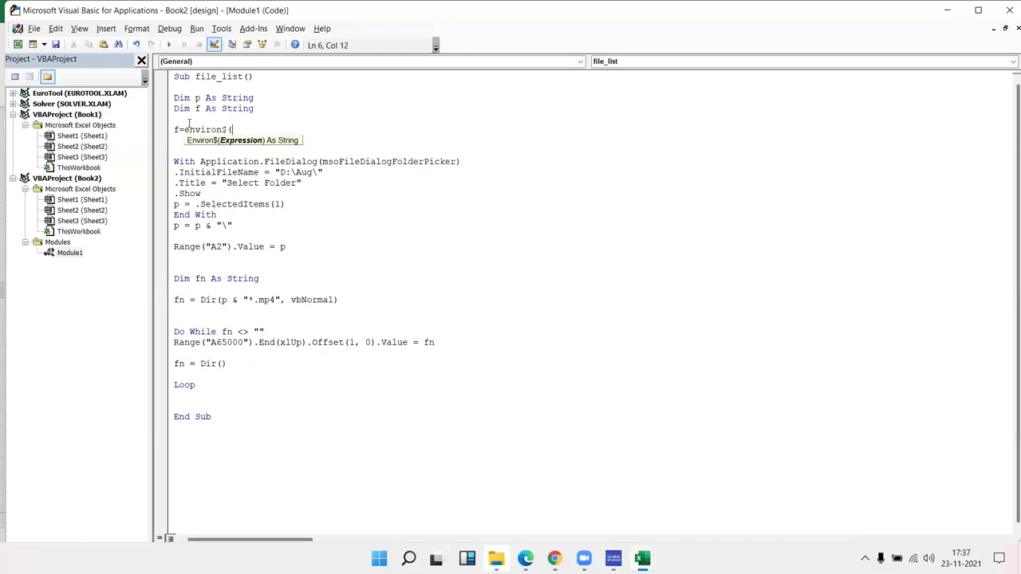
text("suer)
text(profile)
text(")
key(Return)
key(Return)
text(msgbo)
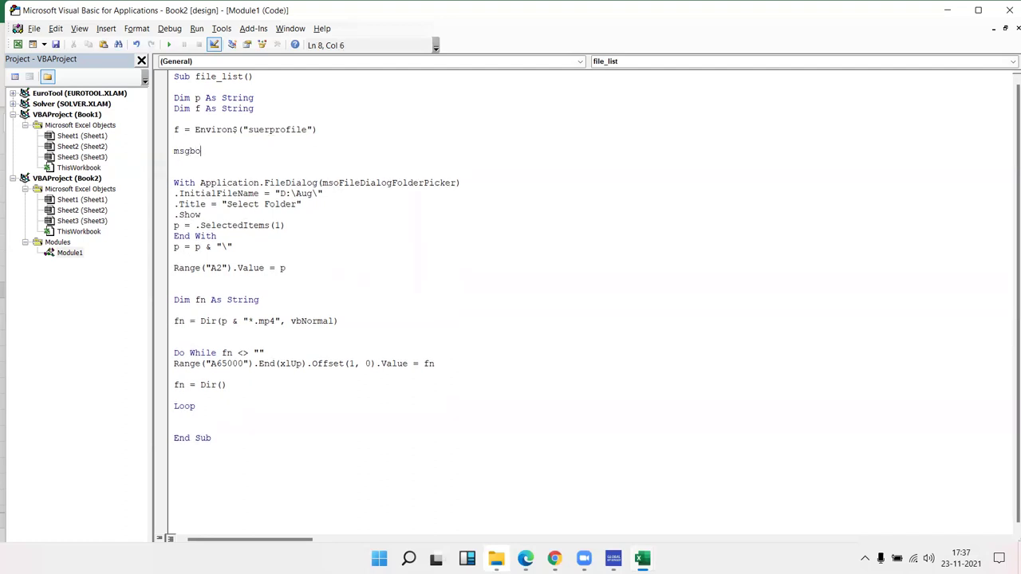
text(x f)
key(Return)
key(Return)
key(Down)
- Add a temporary End line below MsgBox f
text(end if)
key(Up)
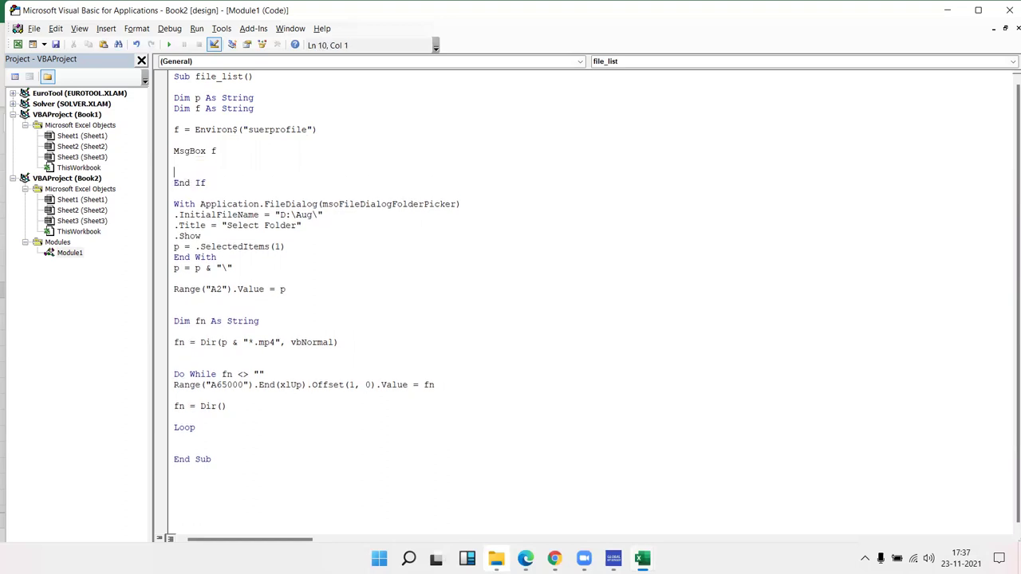
key(Down)
key(End)
key(shift+Left)
key(shift+Left)
key(BackSpace)
- Run the macro, dismiss the empty message box, and return to the code
click(174, 140)
click(168, 45)
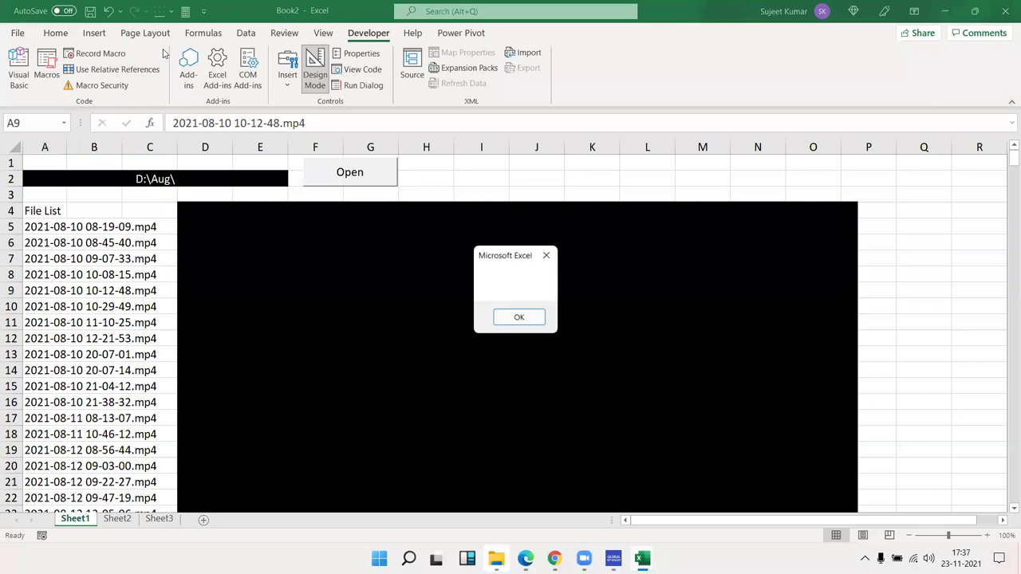
click(519, 319)
click(311, 80)
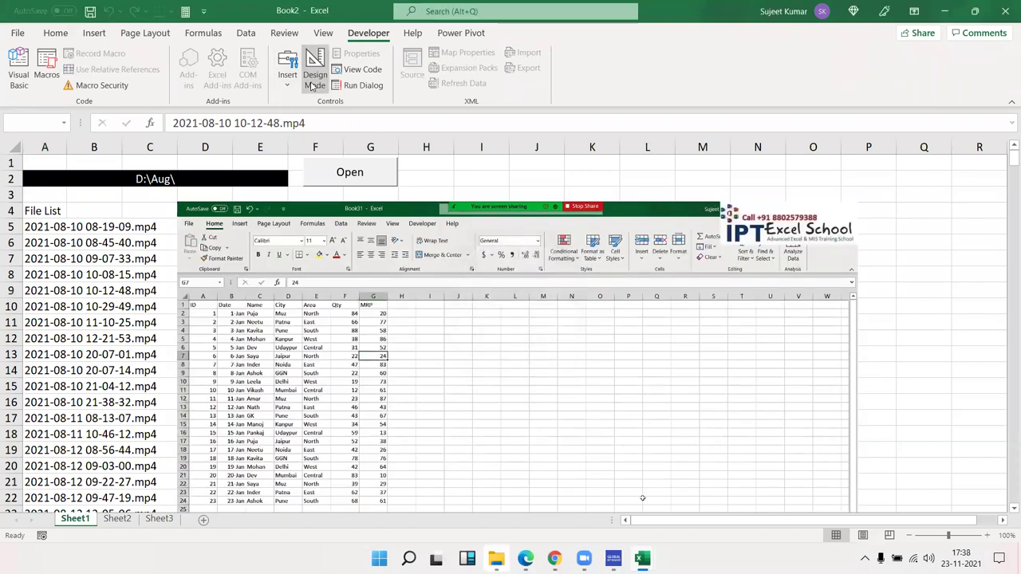
key(alt+F11)
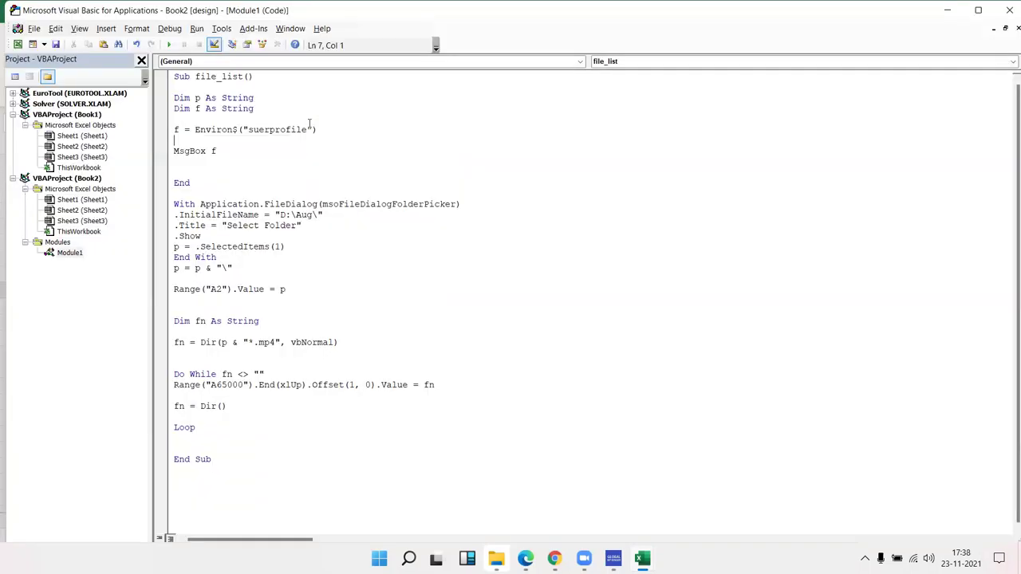
- Correct the Environ$ argument from "suerprofile" to "userprofile"
click(253, 129)
key(BackSpace)
text(s)
click(251, 170)
- Rerun the macro to see the profile folder path, then return to the code
click(214, 140)
click(169, 45)
click(520, 322)
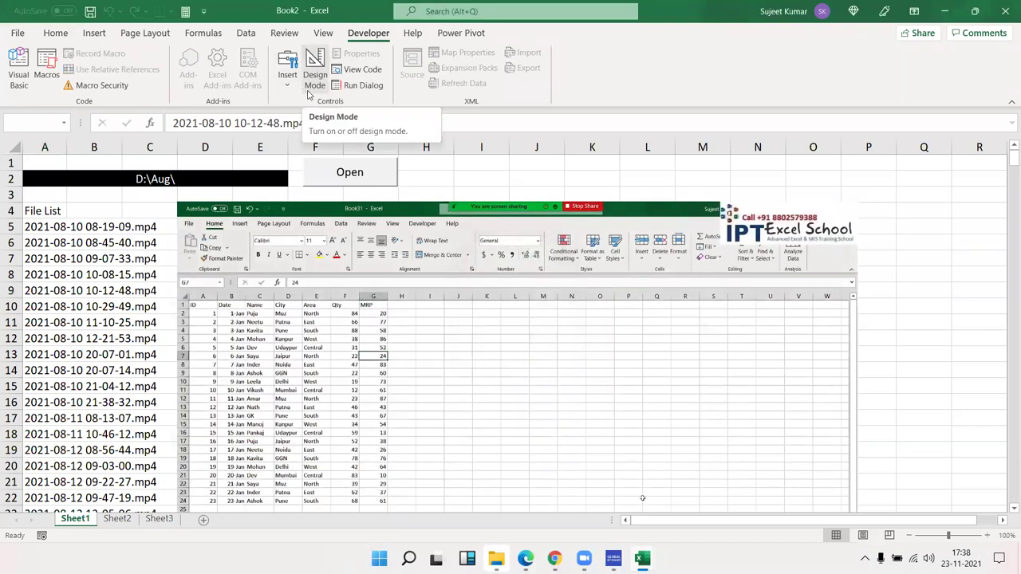
click(308, 88)
key(alt+F11)
click(332, 133)
click(197, 160)
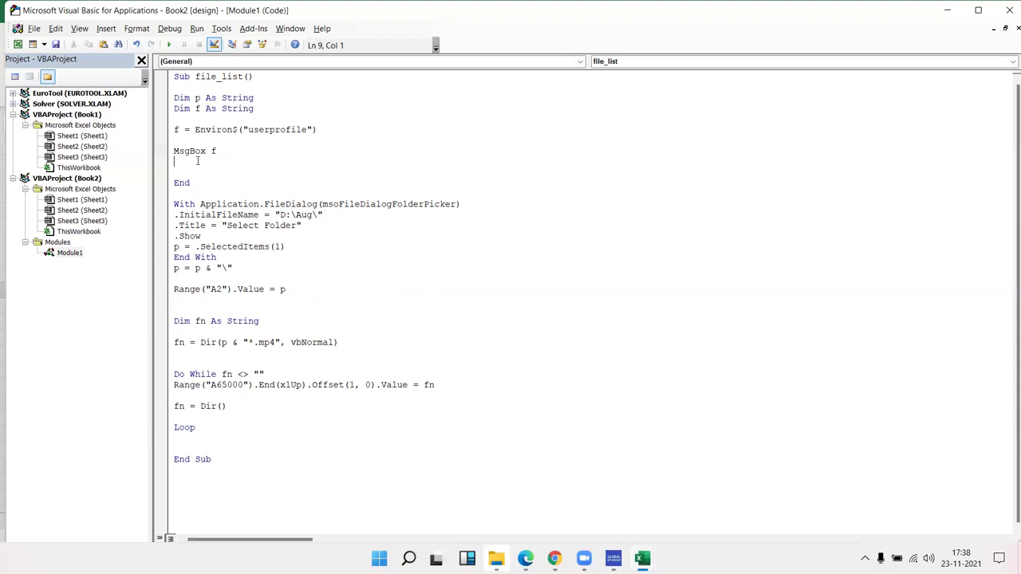
- Add blank lines around MsgBox f and try appending a backslash with f=f&"\"
key(Return)
key(Up)
key(Up)
key(Return)
key(Up)
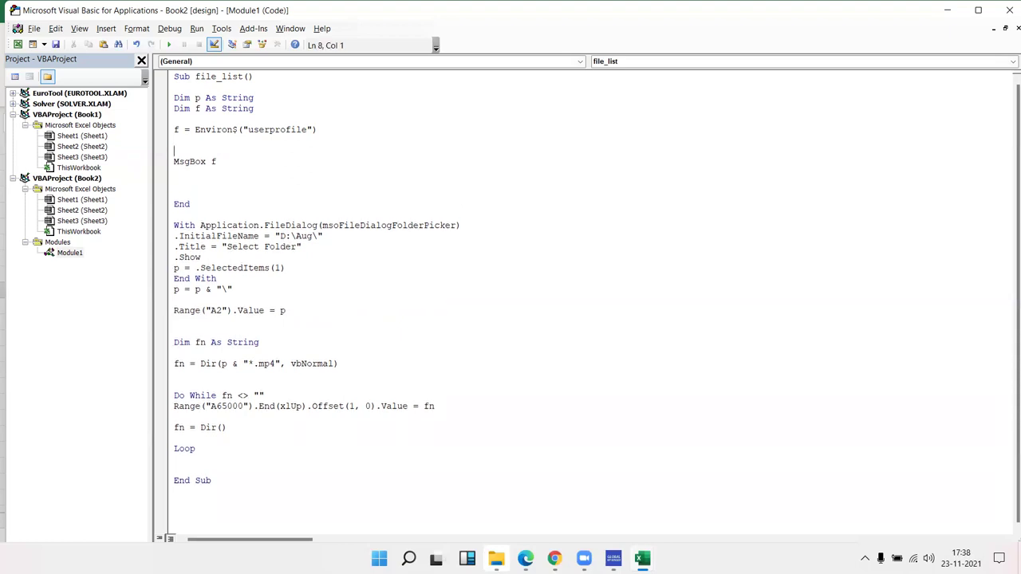
text(f=f&"\)
text(" &)
- Dismiss the compile error and delete the broken concatenation line
click(247, 133)
key(Return)
click(217, 150)
drag(224, 150, 174, 150)
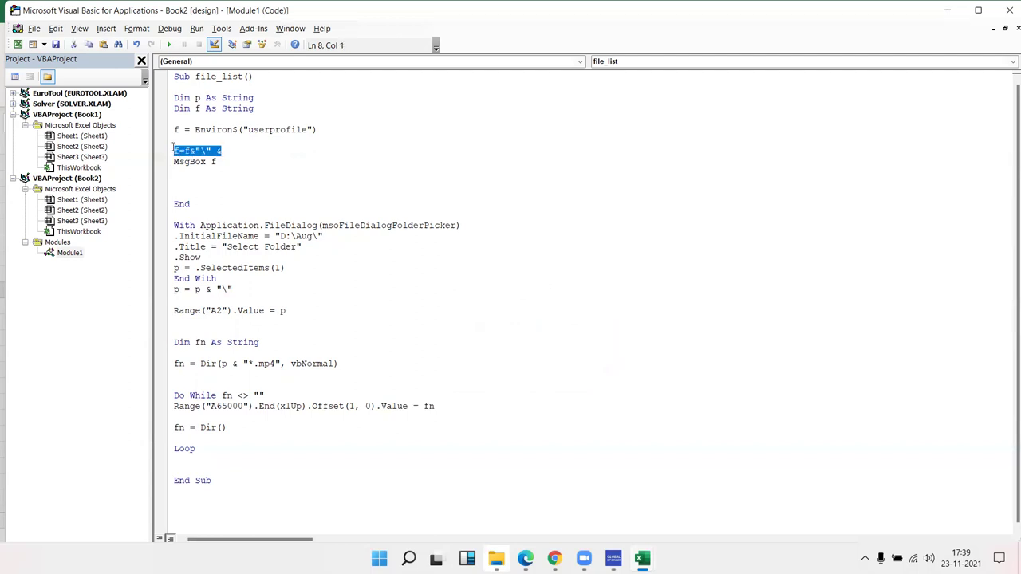
key(Delete)
- Replace userprofile with Homepath in the Environ$ call
double_click(257, 136)
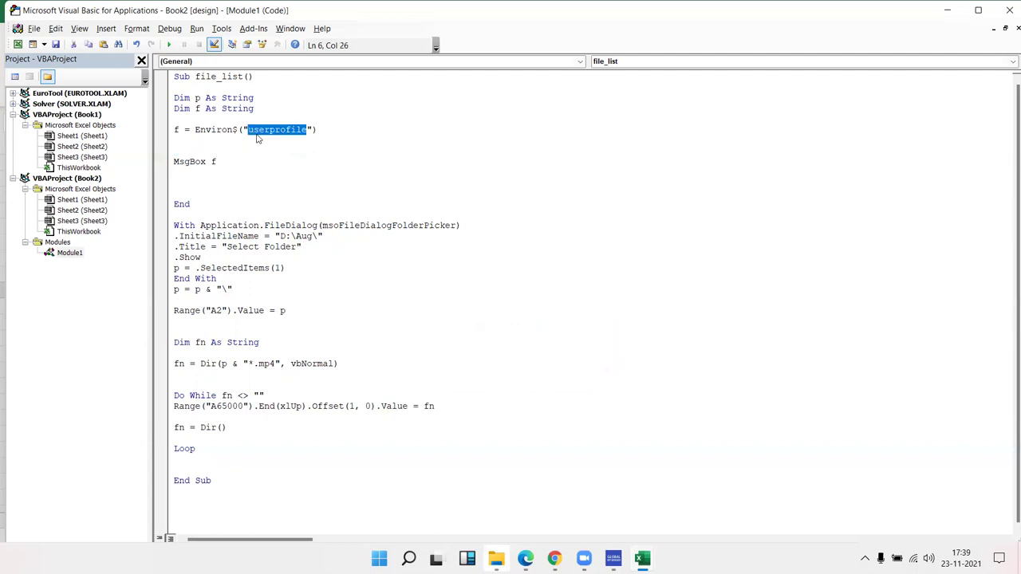
text(Homepath)
click(264, 167)
click(209, 150)
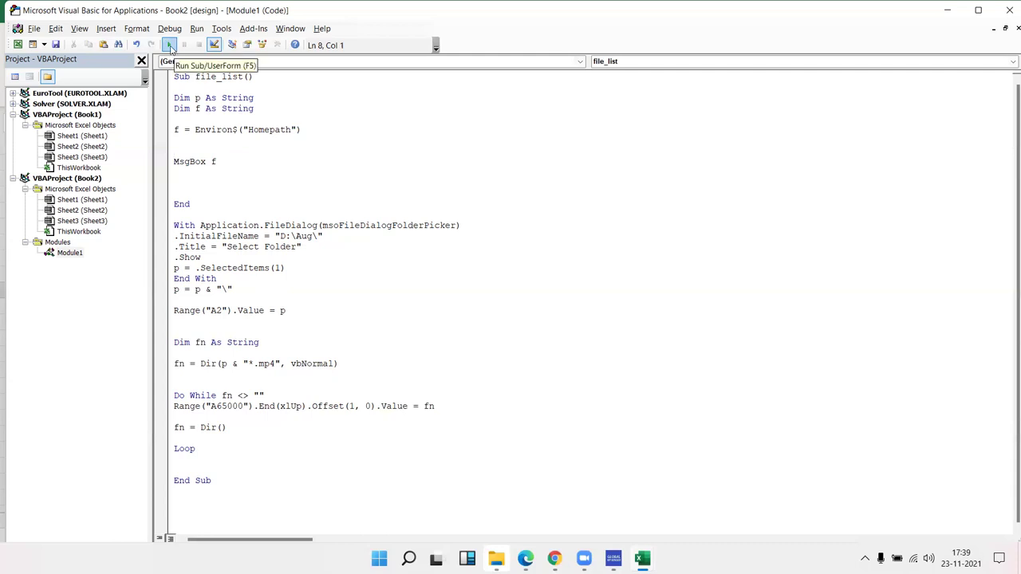
- Run the macro to see the Homepath message, then return to the code
click(170, 47)
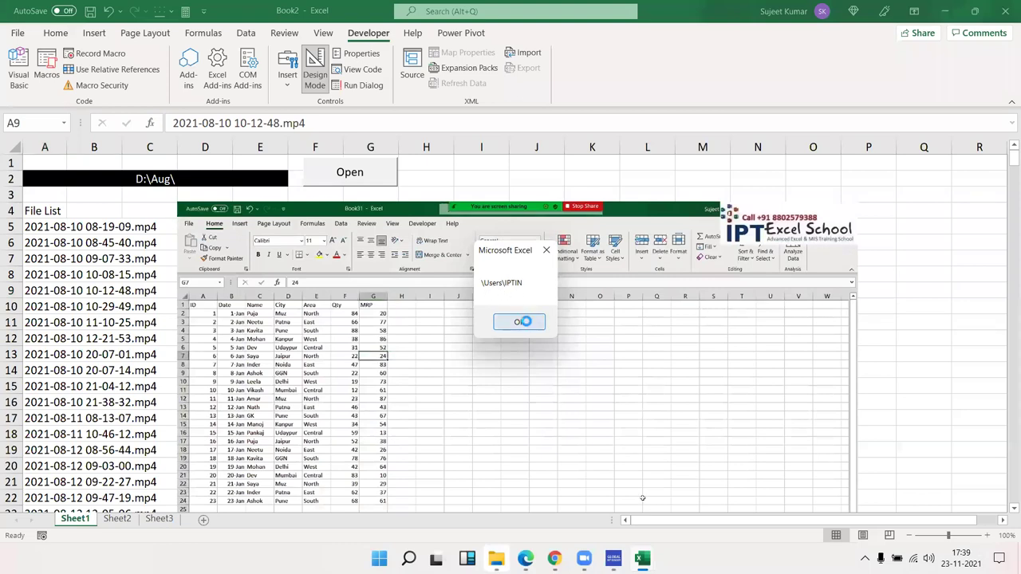
click(522, 322)
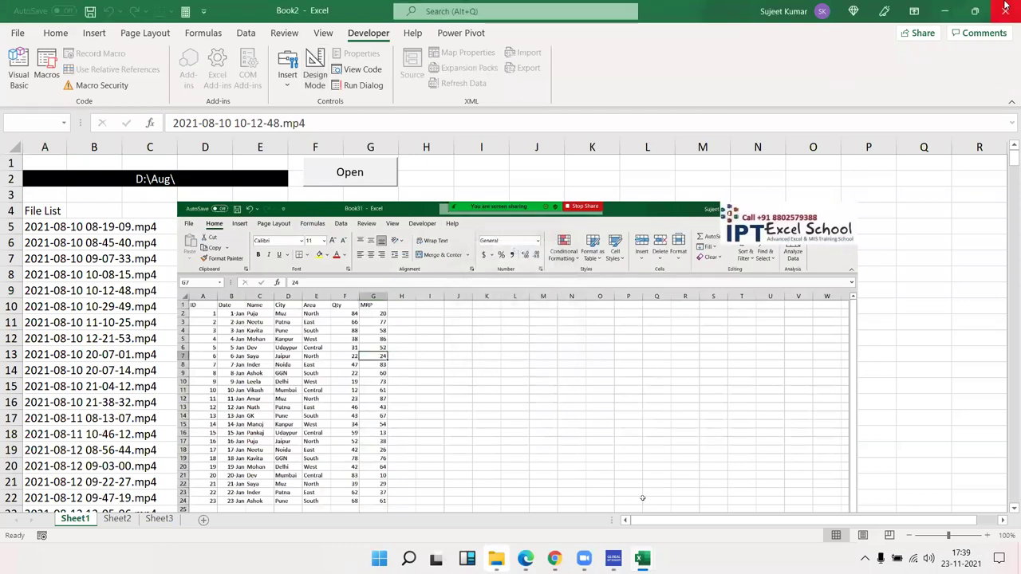
click(313, 77)
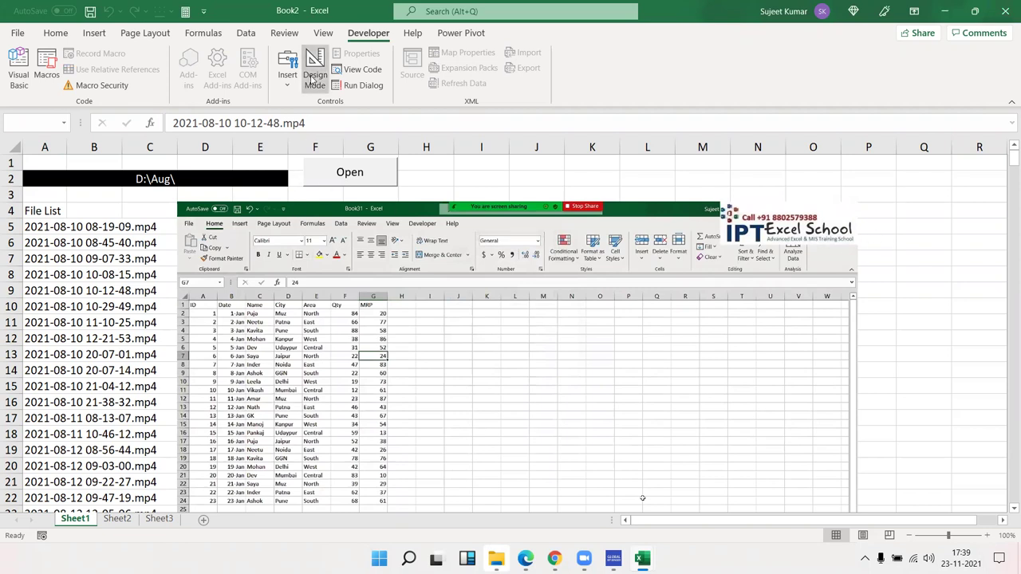
key(alt+F11)
- Delete the Environ$ and MsgBox test lines from the macro
key(Up)
text(f)
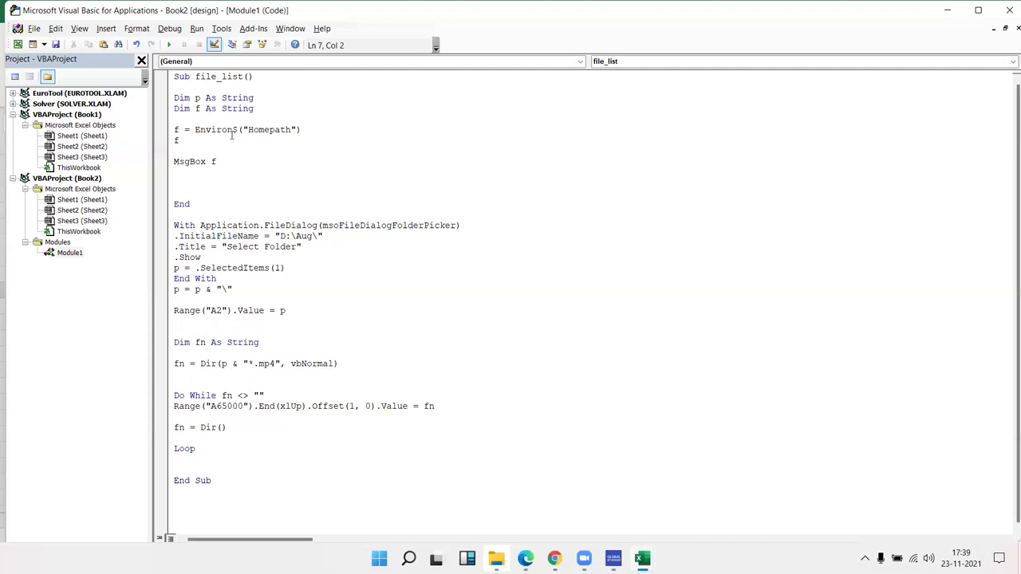
key(BackSpace)
drag(214, 183, 174, 134)
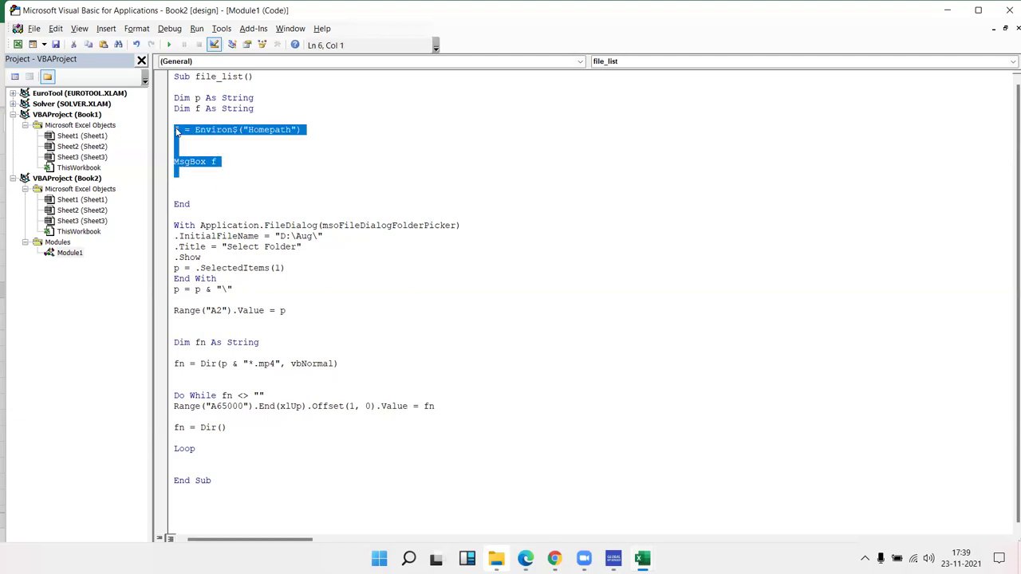
key(Delete)
- Set .InitialFileName to ActiveWorkbook.Path and close the VBA editor
drag(322, 183, 275, 183)
text(activeworkbook.pat)
key(Tab)
click(302, 212)
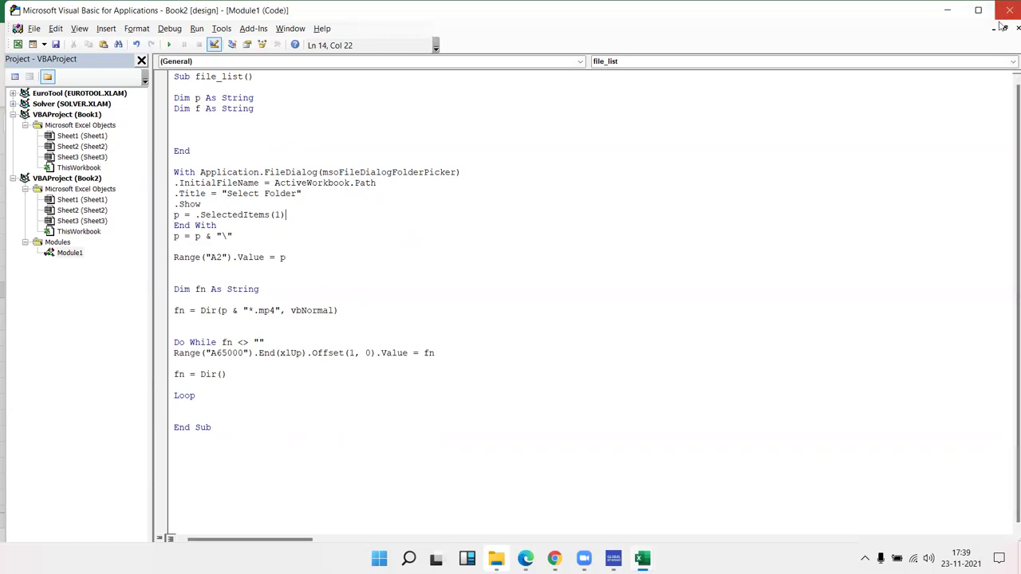
click(1008, 10)
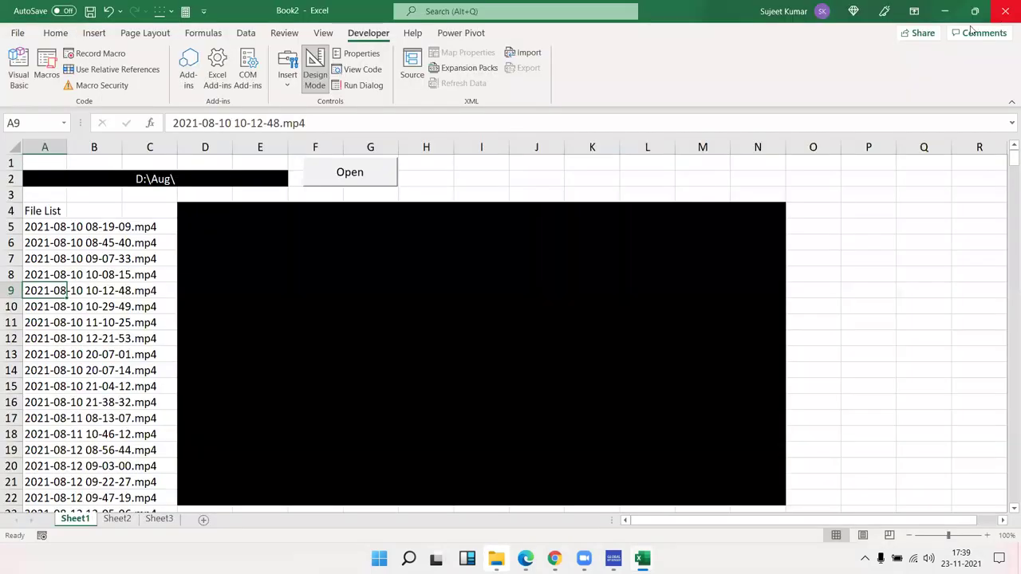
- Turn off Design Mode and run the folder-listing macro via the Open button
click(317, 78)
click(359, 174)
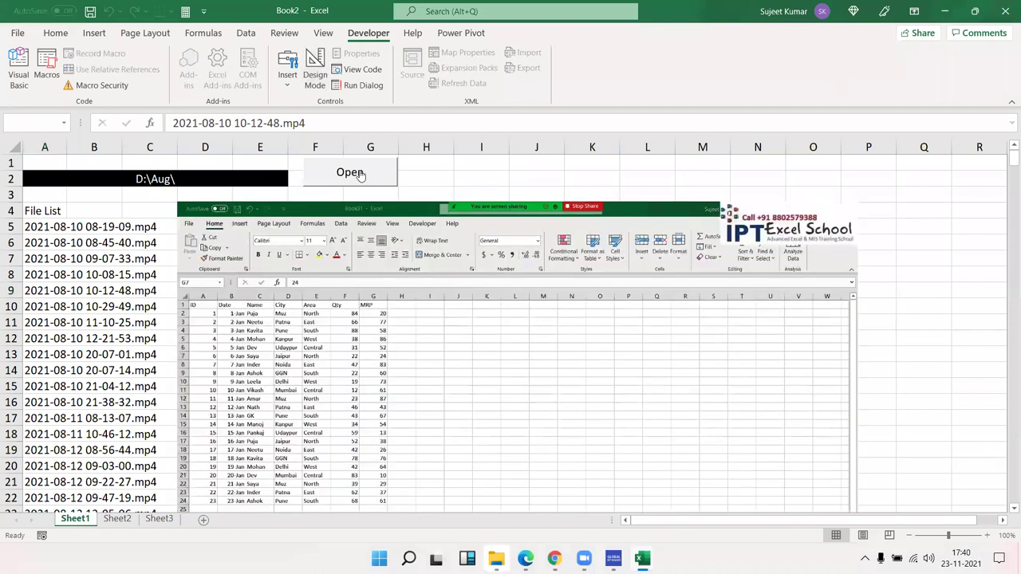
click(455, 179)
click(369, 170)
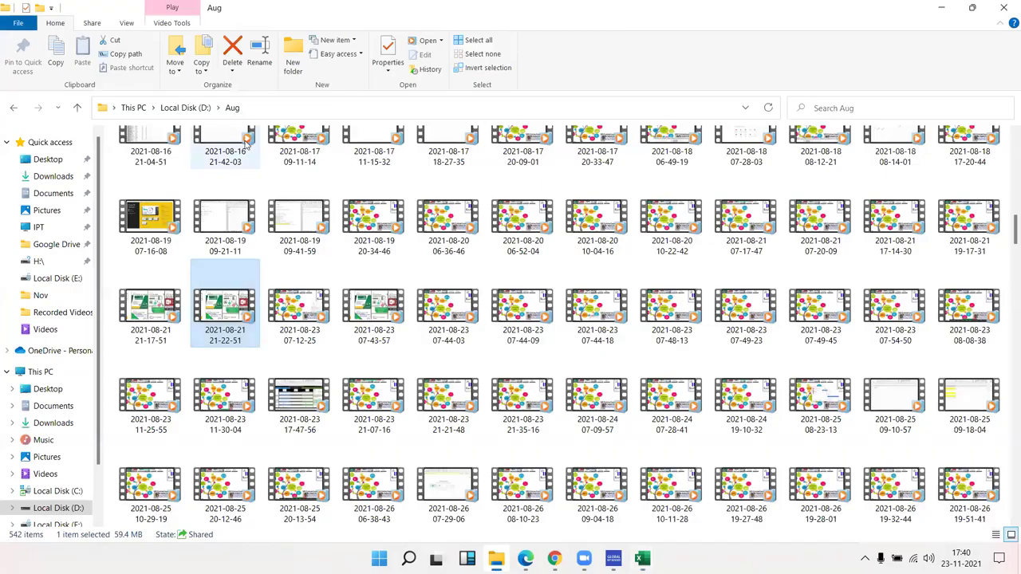
- Switch to the D:\Aug Explorer window and close it
key(alt+Tab)
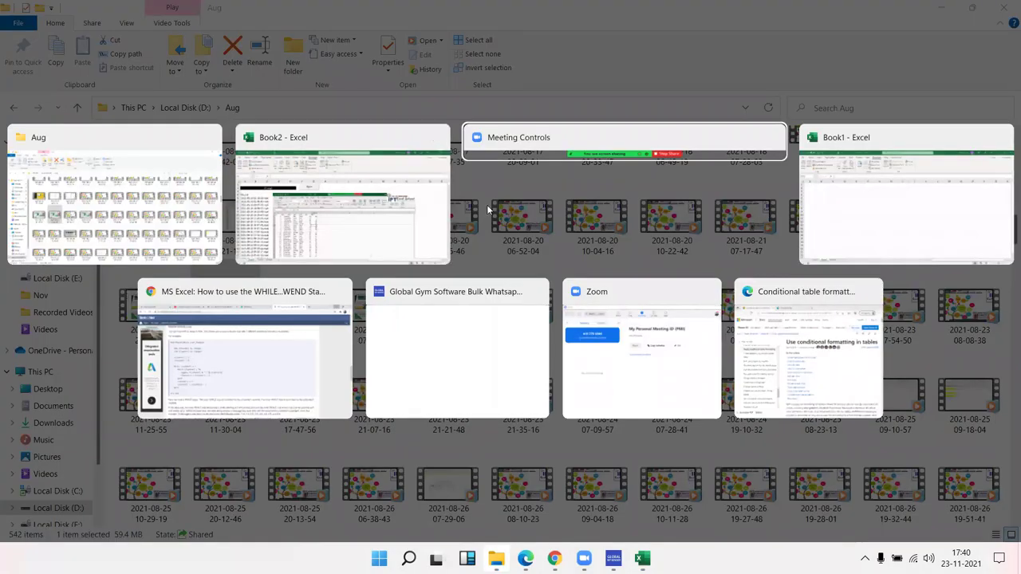
key(Escape)
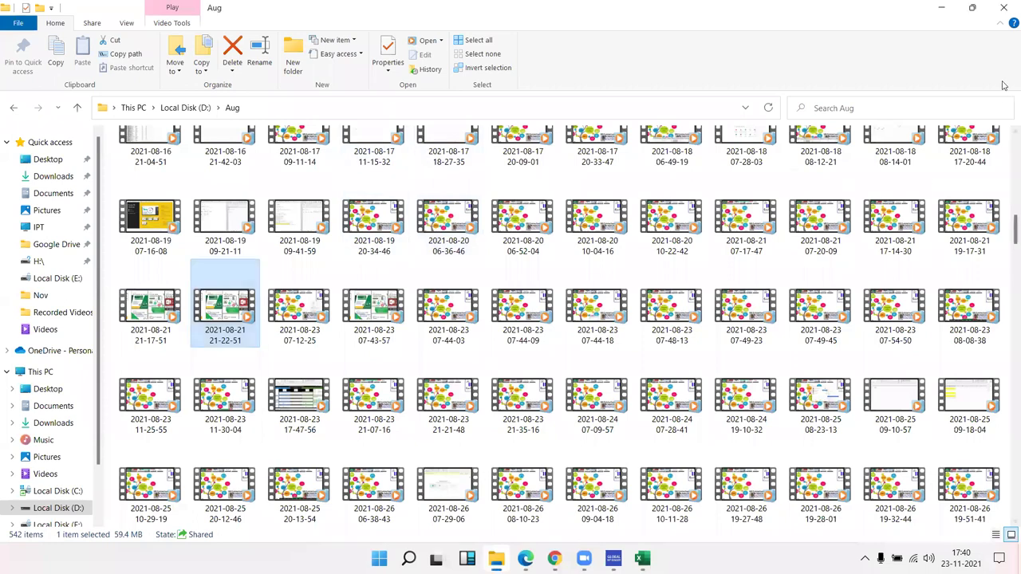
click(1003, 7)
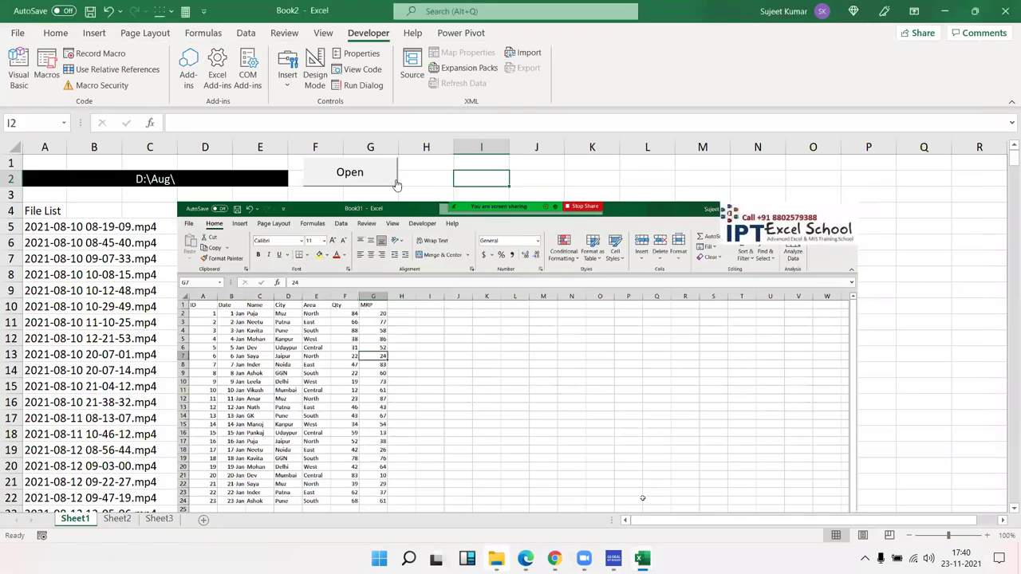
- Delete the stray End line from the file_list macro in Design Mode
click(315, 72)
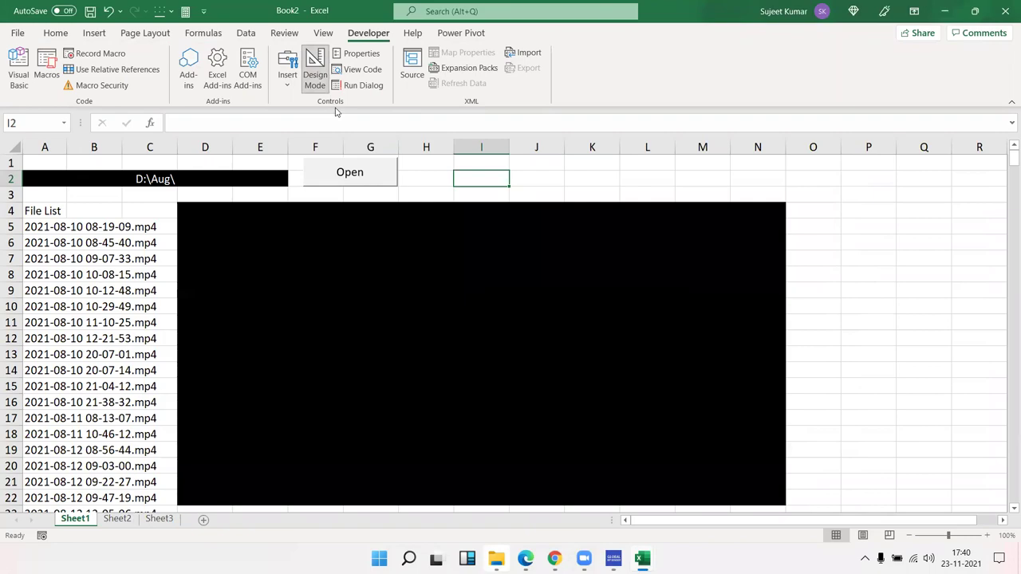
click(28, 86)
drag(198, 153, 105, 140)
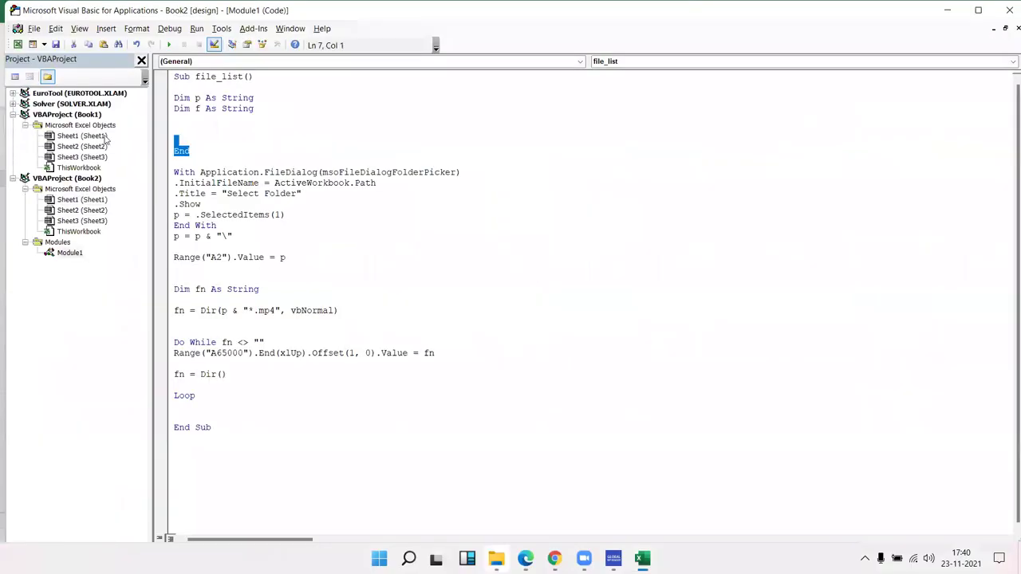
key(Delete)
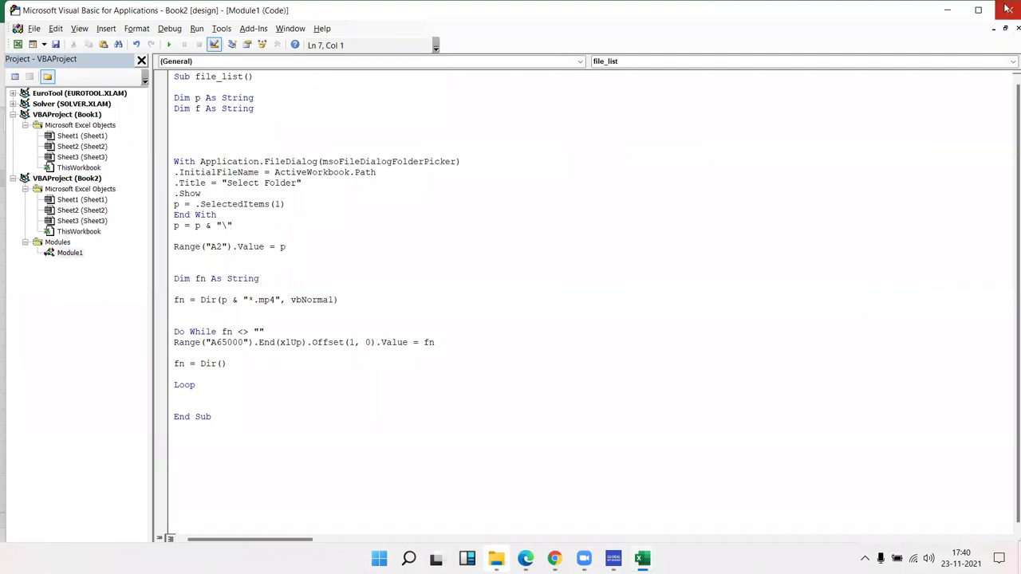
click(1009, 9)
- Test the macro, cancel the folder picker, and end the run-time error 5
click(316, 175)
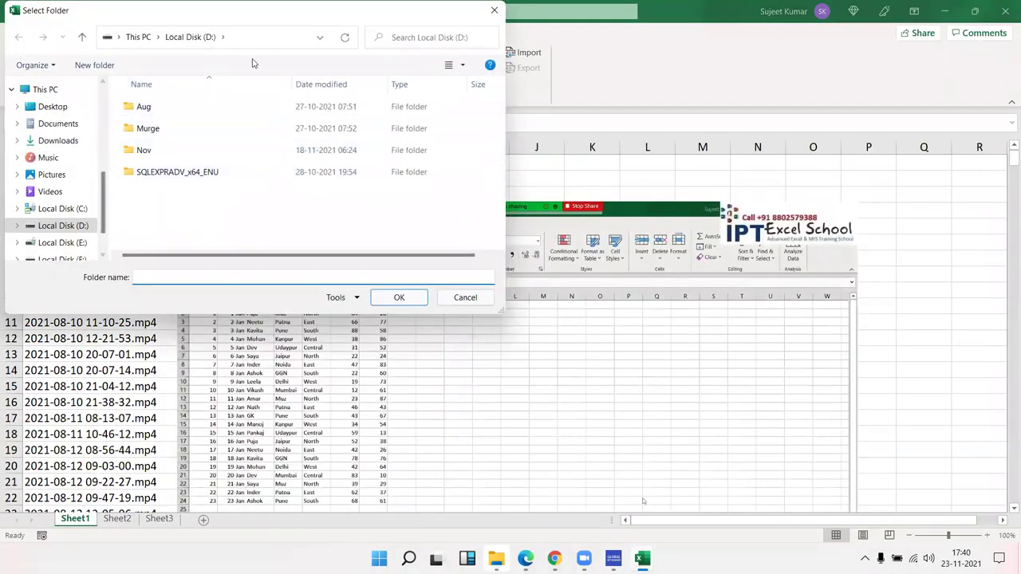
click(265, 36)
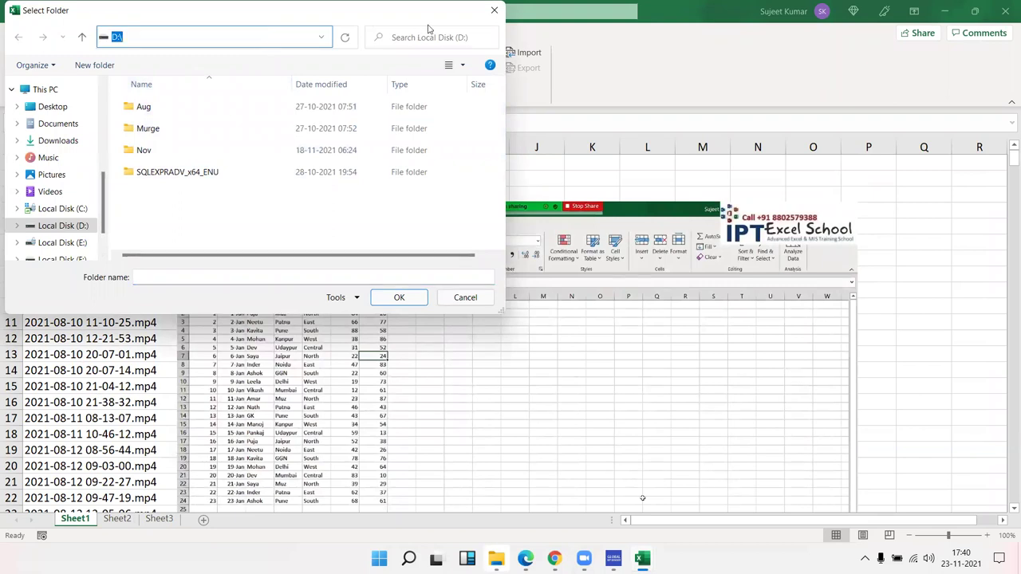
click(494, 10)
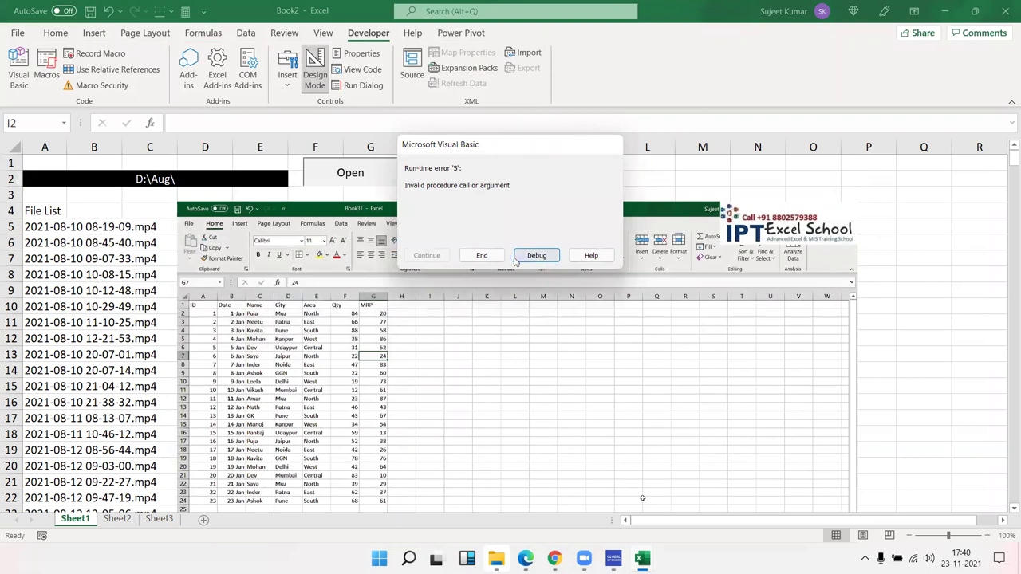
click(482, 255)
click(556, 164)
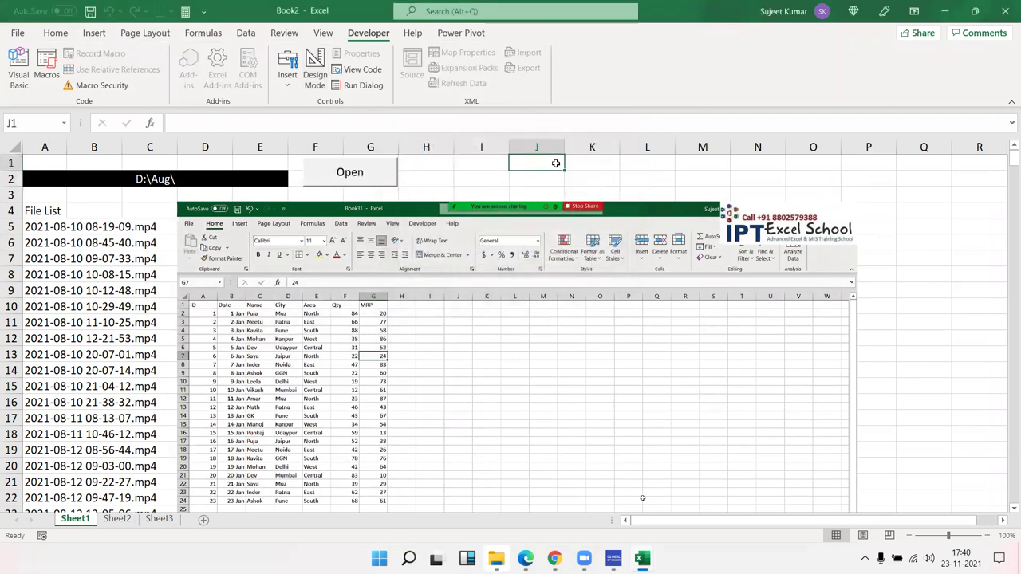
- Save the workbook as Project-VBA.xlsm on drive E: and close Excel
key(ctrl+s)
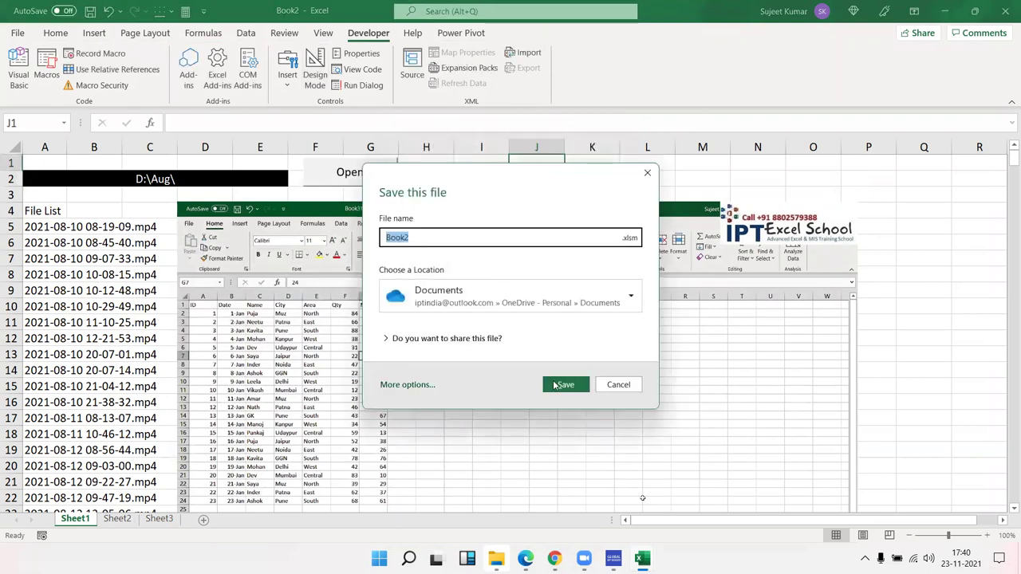
click(448, 299)
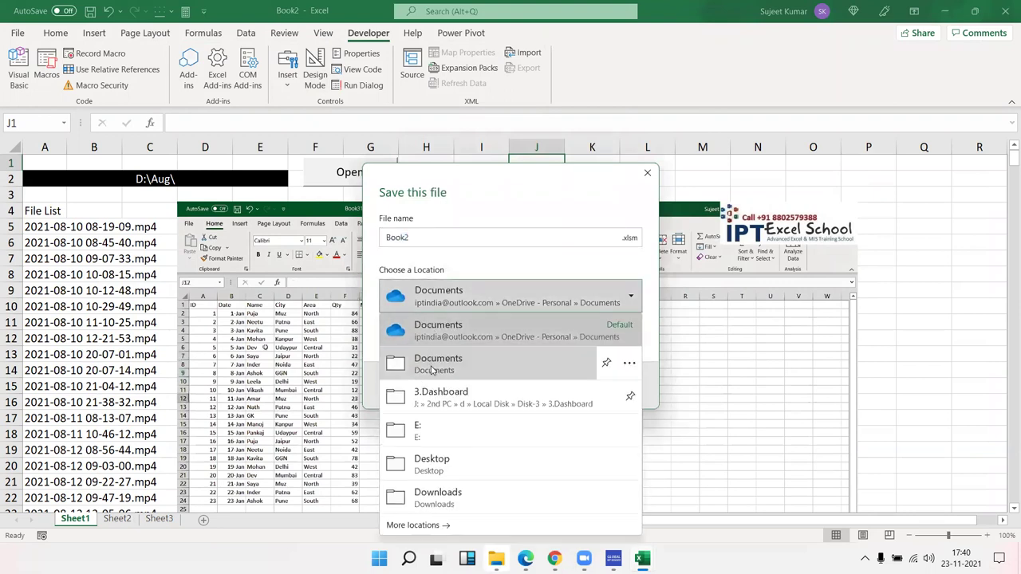
click(431, 430)
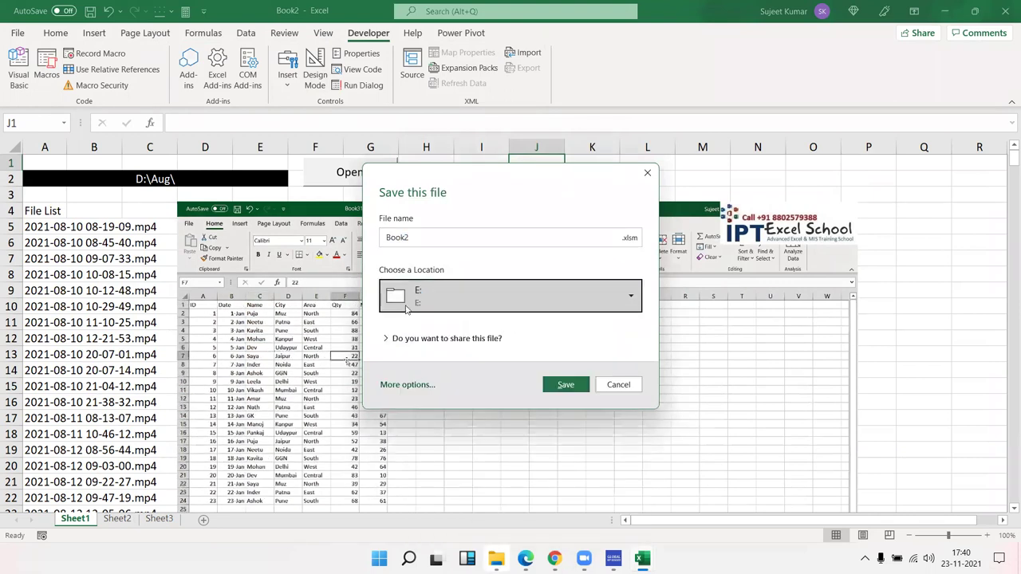
double_click(403, 242)
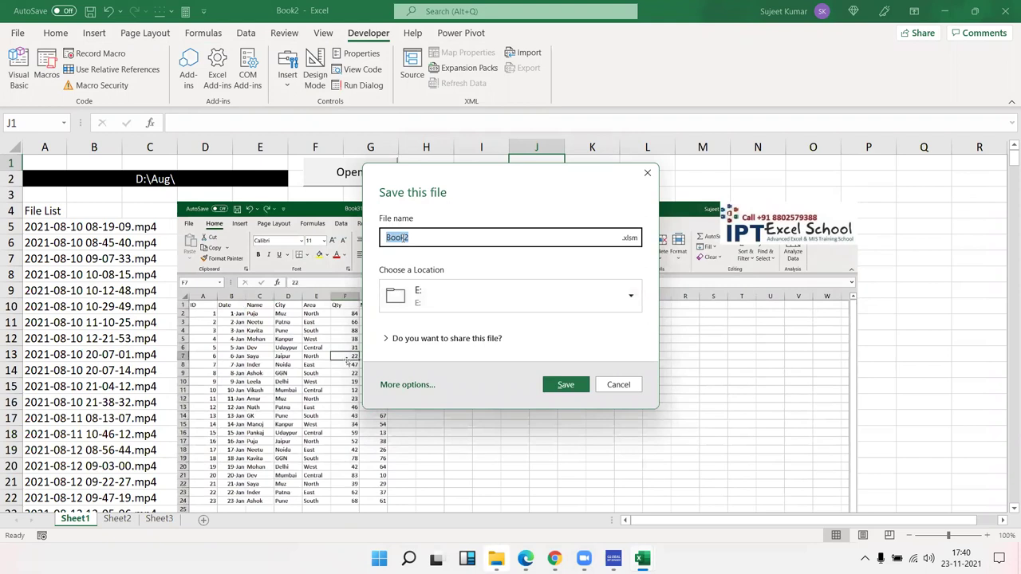
text(Project)
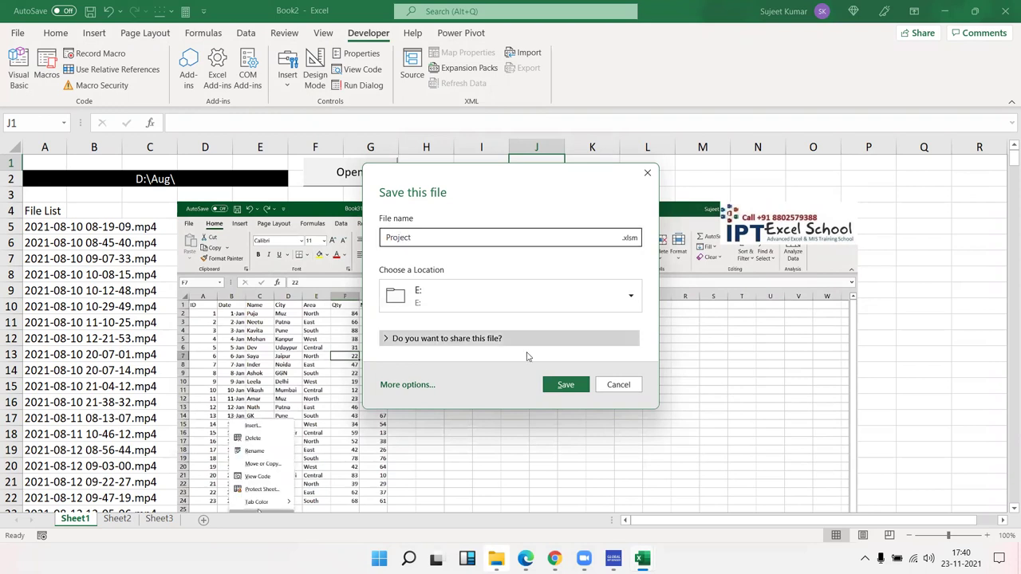
text(-VBA)
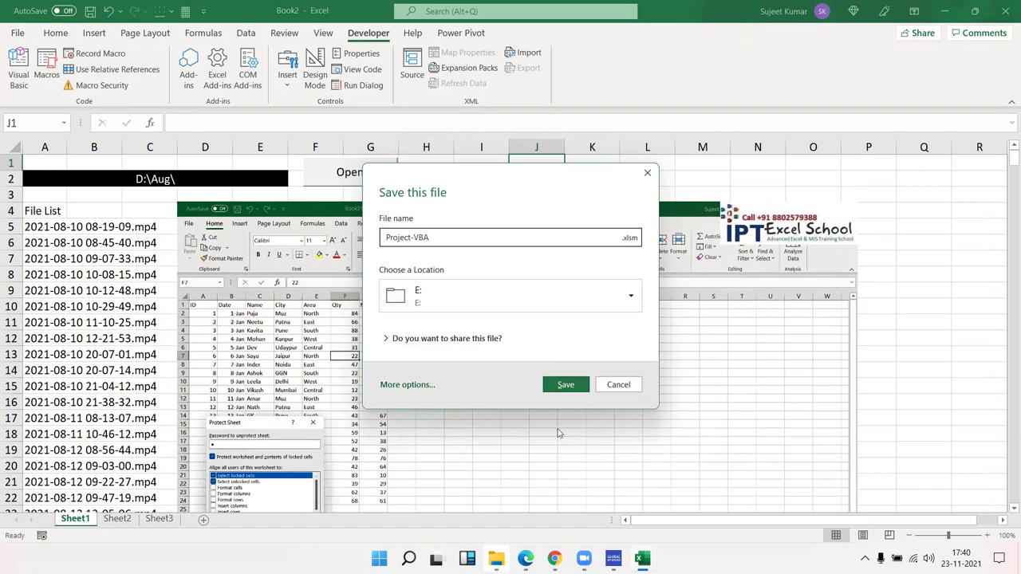
click(563, 387)
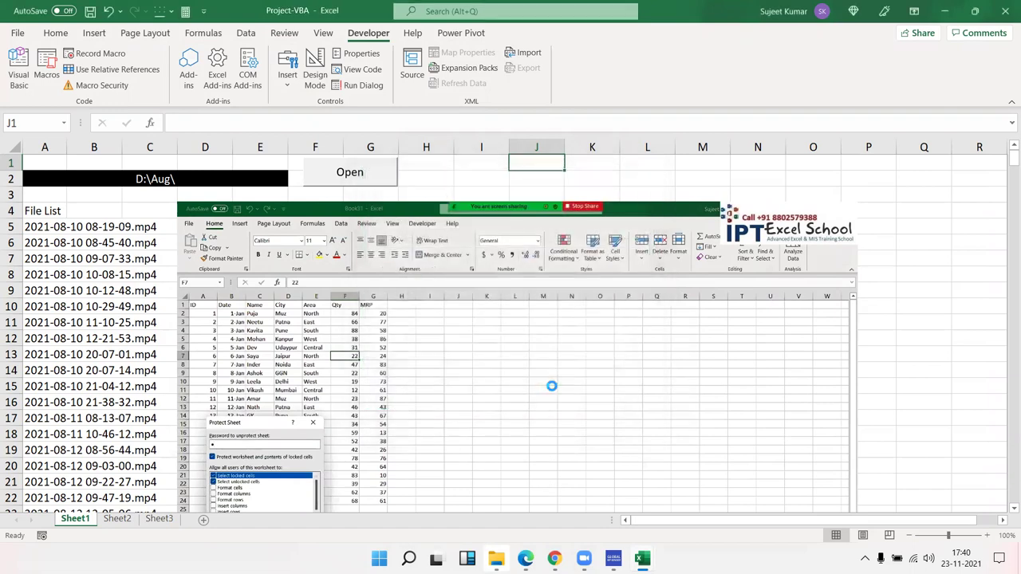
click(1005, 8)
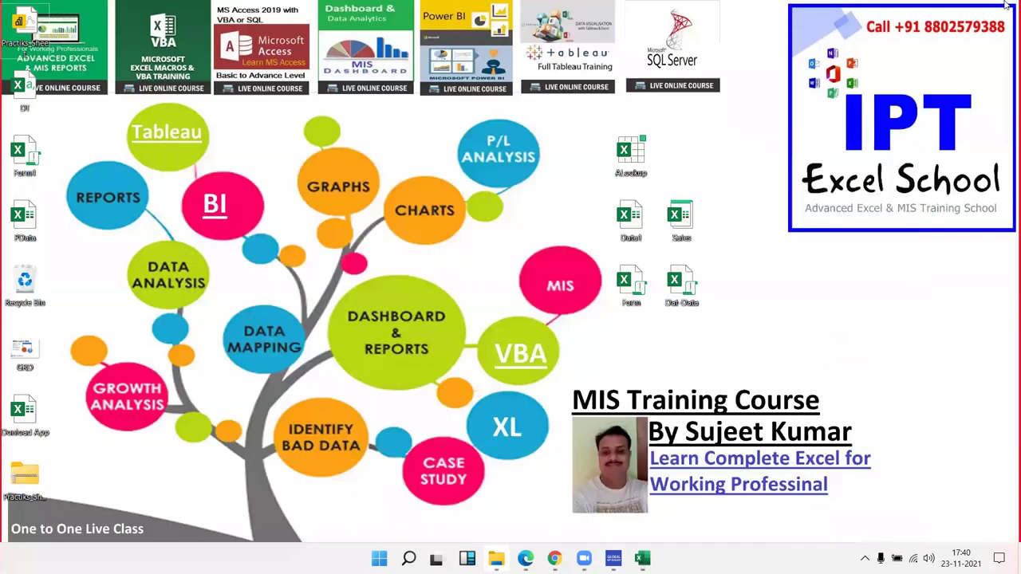